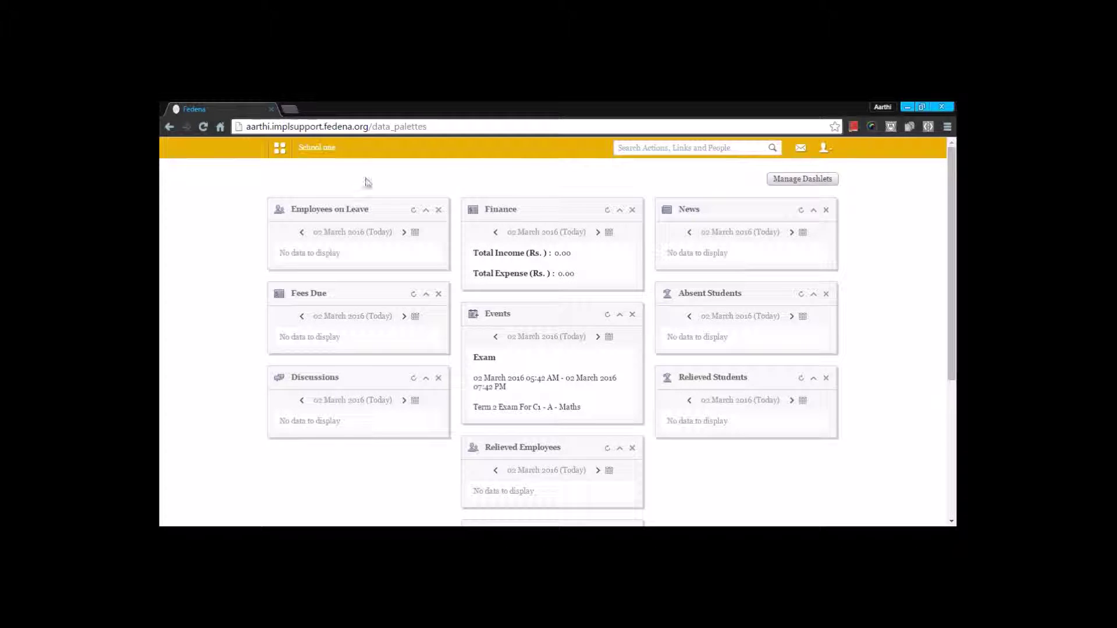
Open the timetable module's class timing sets and view the class timings of the Default set
{"action": "left_click", "coordinate": [280, 148]}
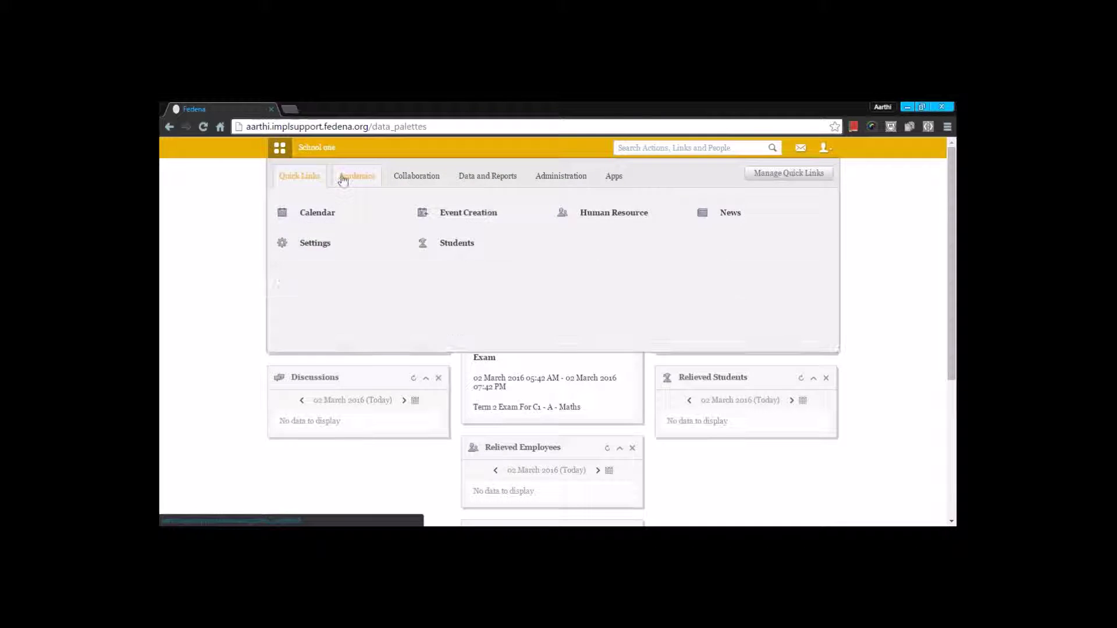
{"action": "left_click", "coordinate": [344, 178]}
{"action": "left_click", "coordinate": [494, 303]}
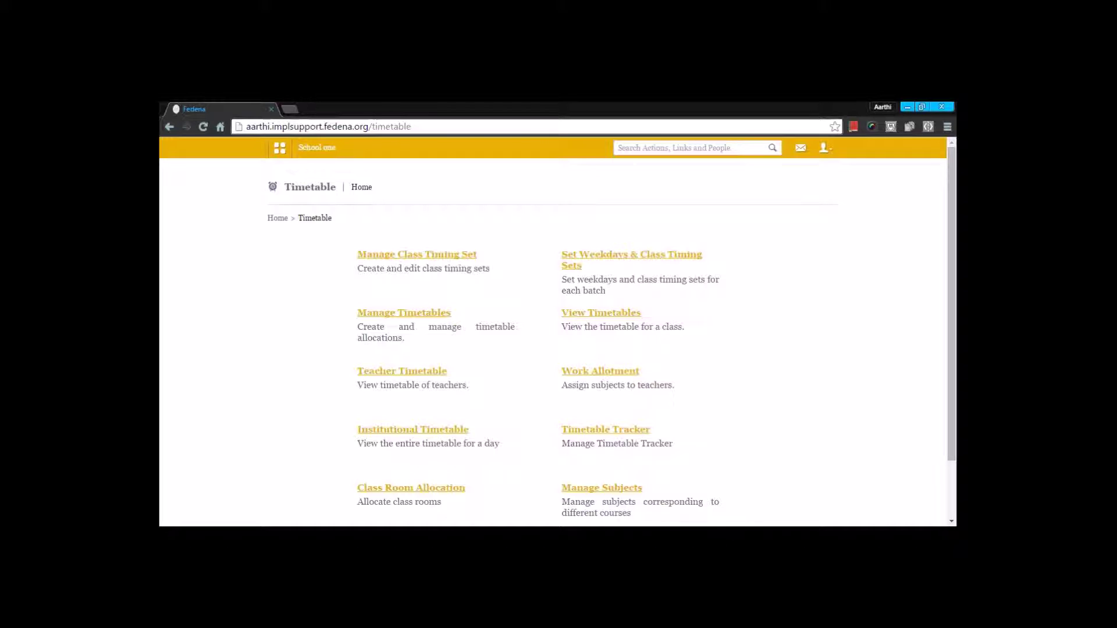
{"action": "left_click", "coordinate": [401, 262]}
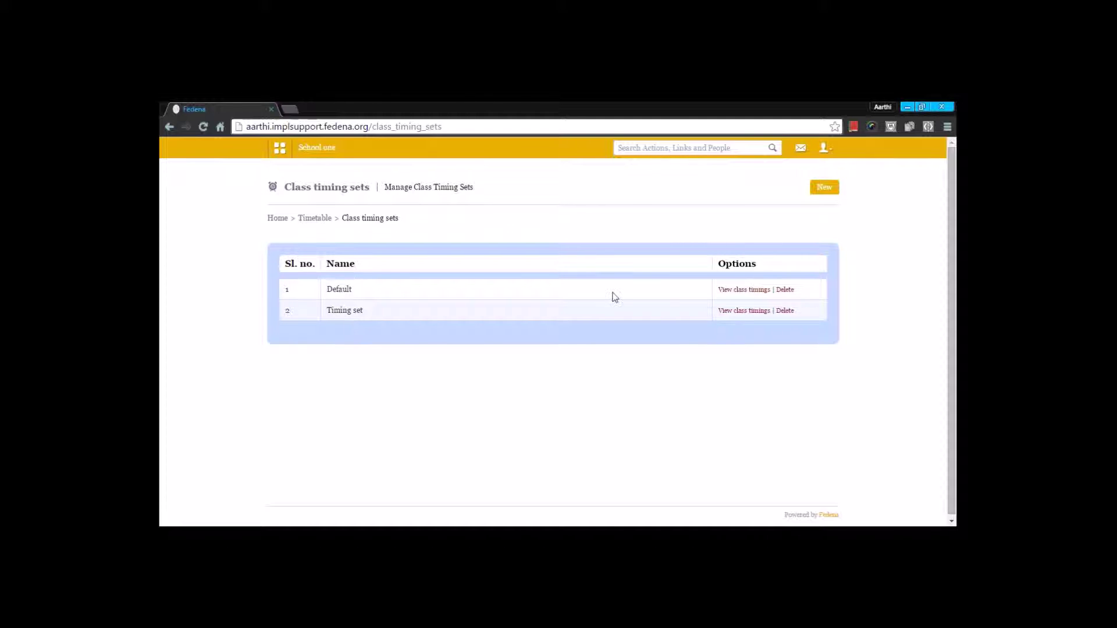
{"action": "left_click", "coordinate": [742, 291]}
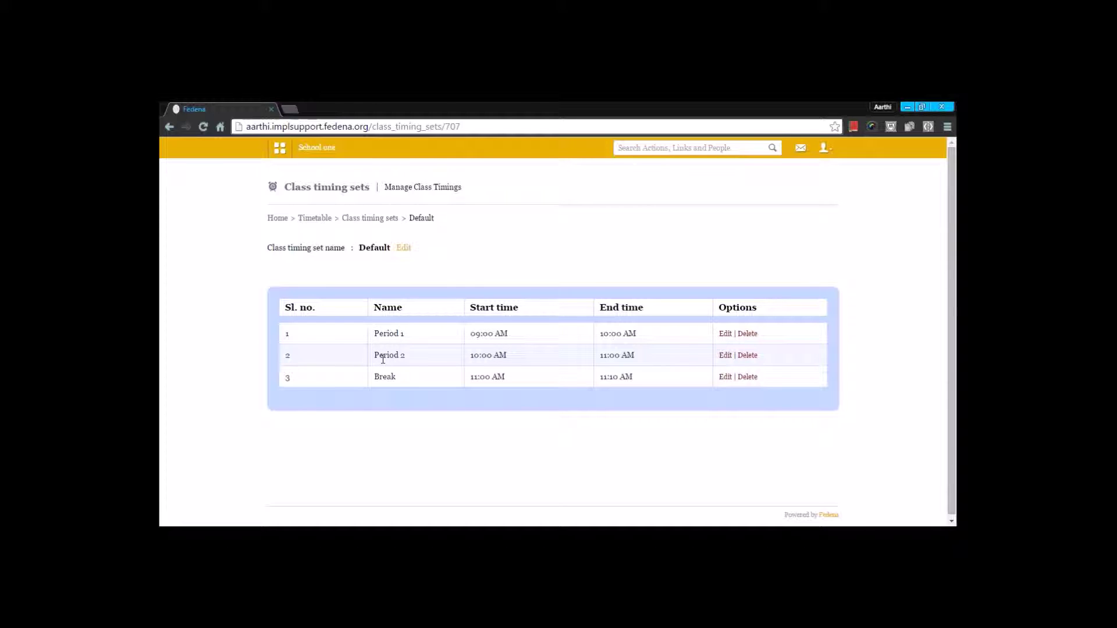
Return to the class timing sets list and create a new class timing set named New
{"action": "left_click", "coordinate": [382, 220]}
{"action": "left_click", "coordinate": [822, 186]}
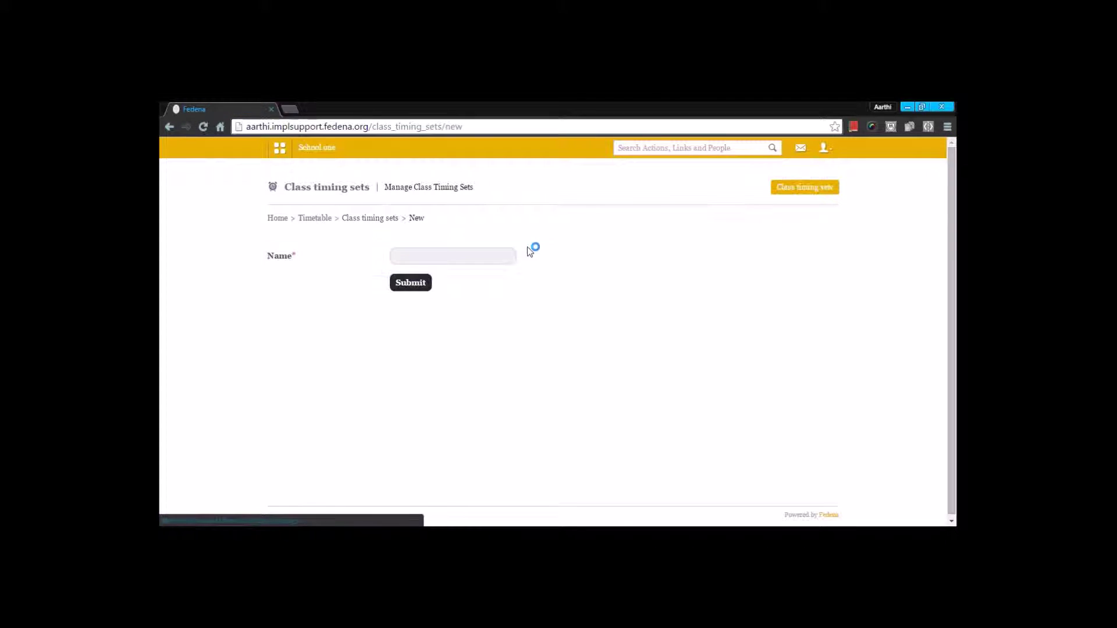
{"action": "left_click", "coordinate": [478, 255]}
{"action": "type", "text": "n"}
{"action": "left_click", "coordinate": [430, 272]}
{"action": "left_click", "coordinate": [416, 283]}
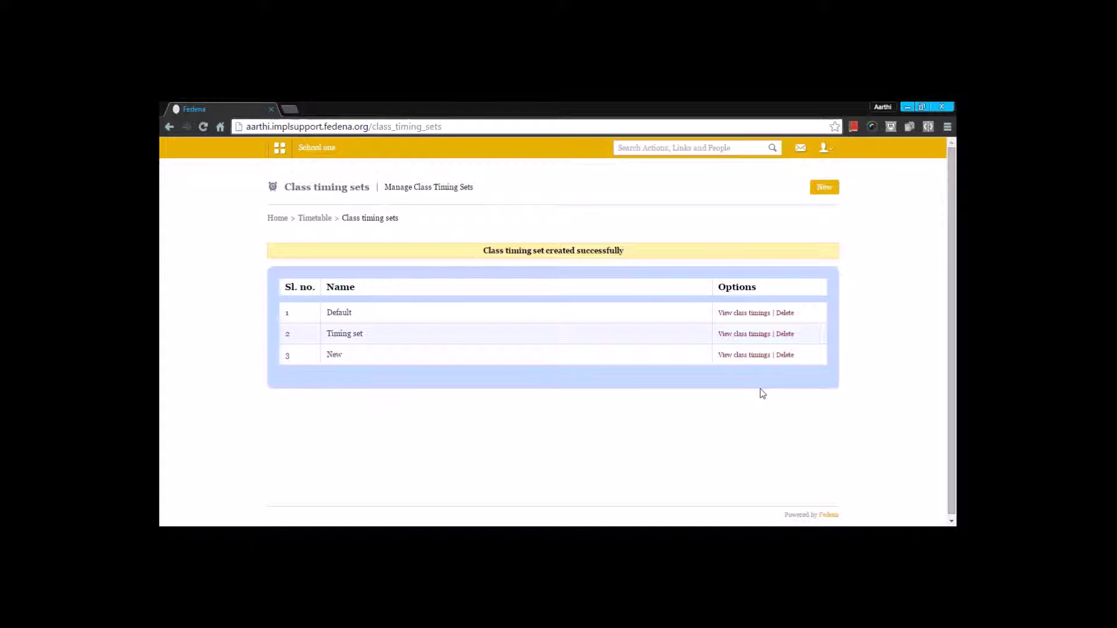
View the class timings of the New set and start adding a class timing named Period 1
{"action": "left_click", "coordinate": [739, 356]}
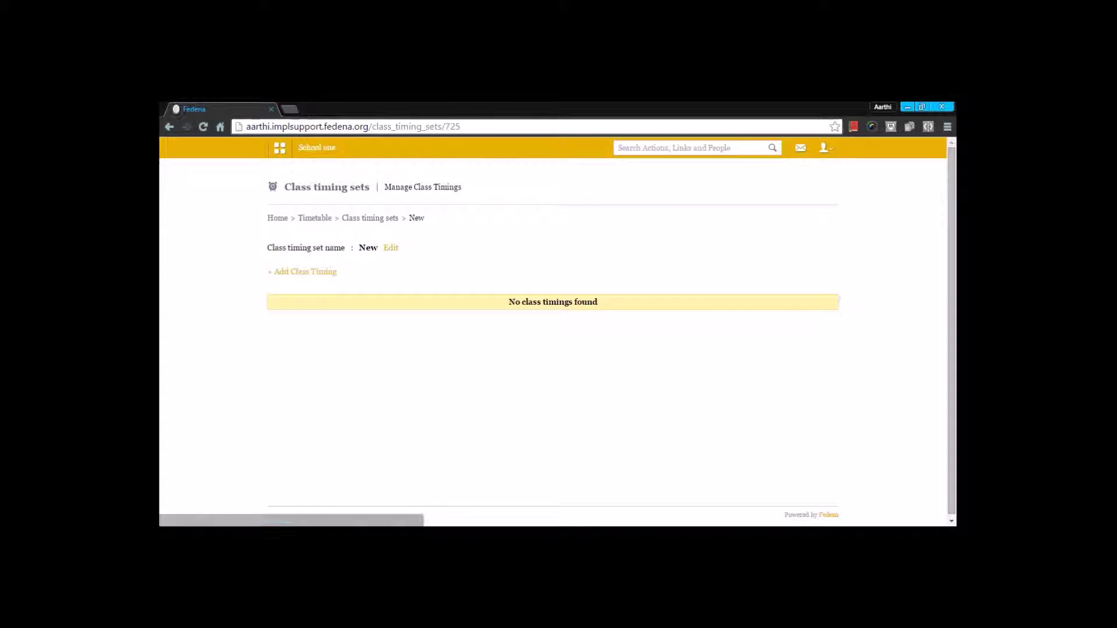
{"action": "left_click", "coordinate": [298, 278]}
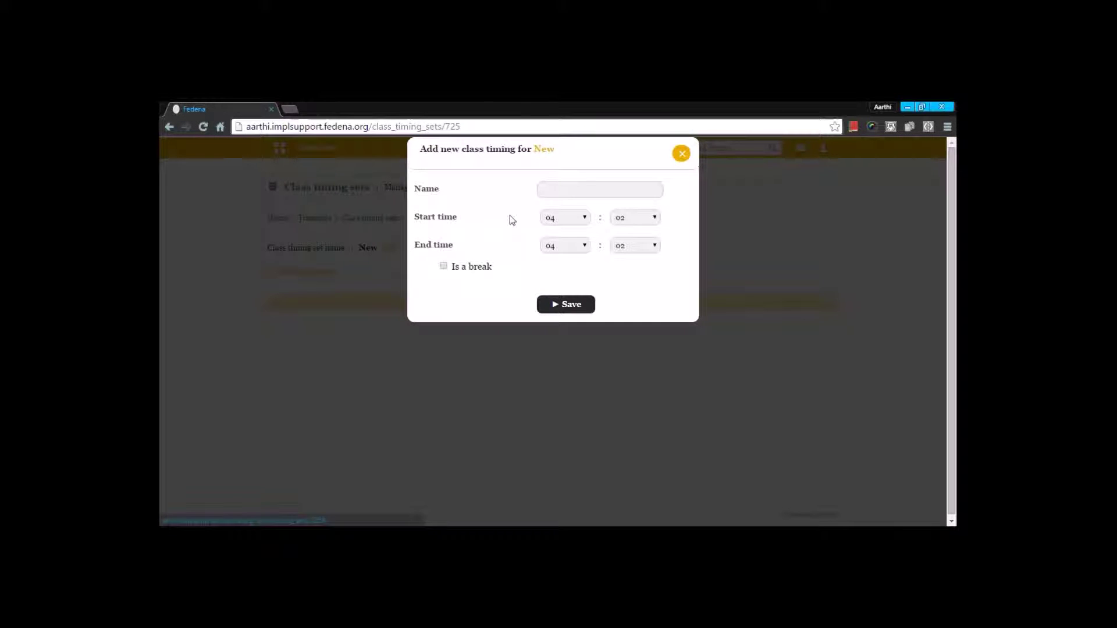
{"action": "left_click", "coordinate": [573, 190]}
{"action": "type", "text": "P"}
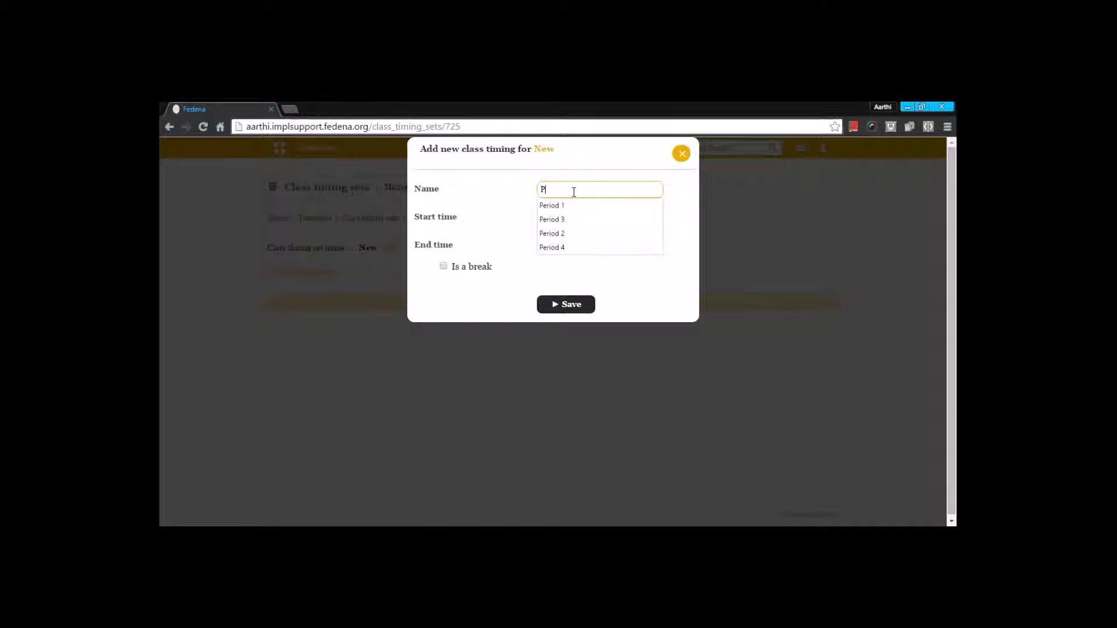
{"action": "type", "text": "er"}
{"action": "left_click", "coordinate": [568, 206]}
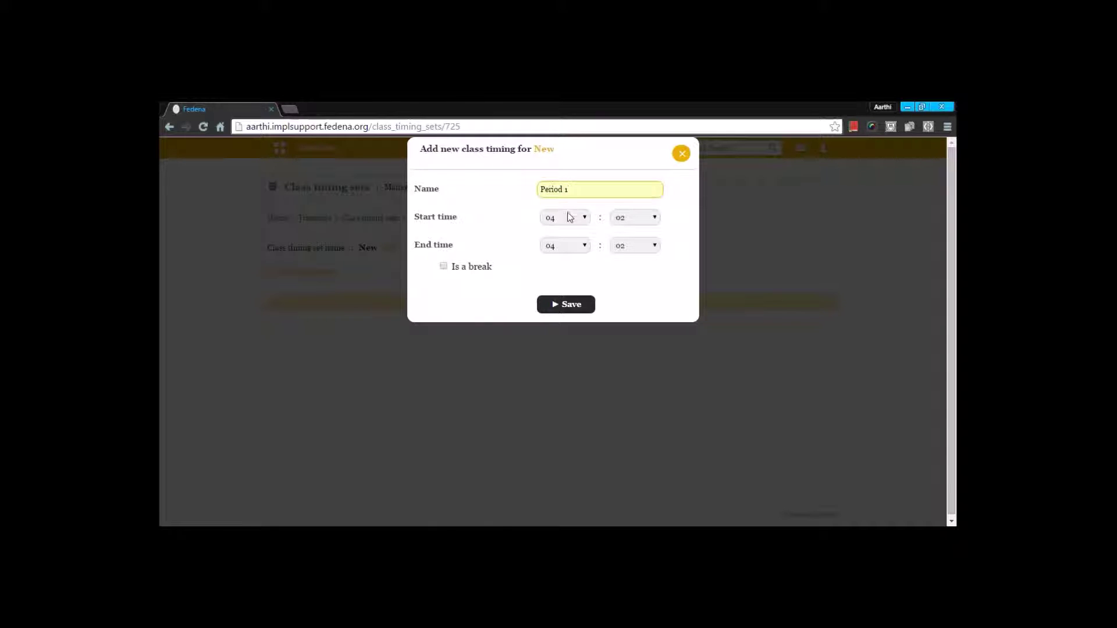
Set Period 1 to start at 09:00 and end at 10:00, and save the class timing
{"action": "left_click", "coordinate": [570, 220]}
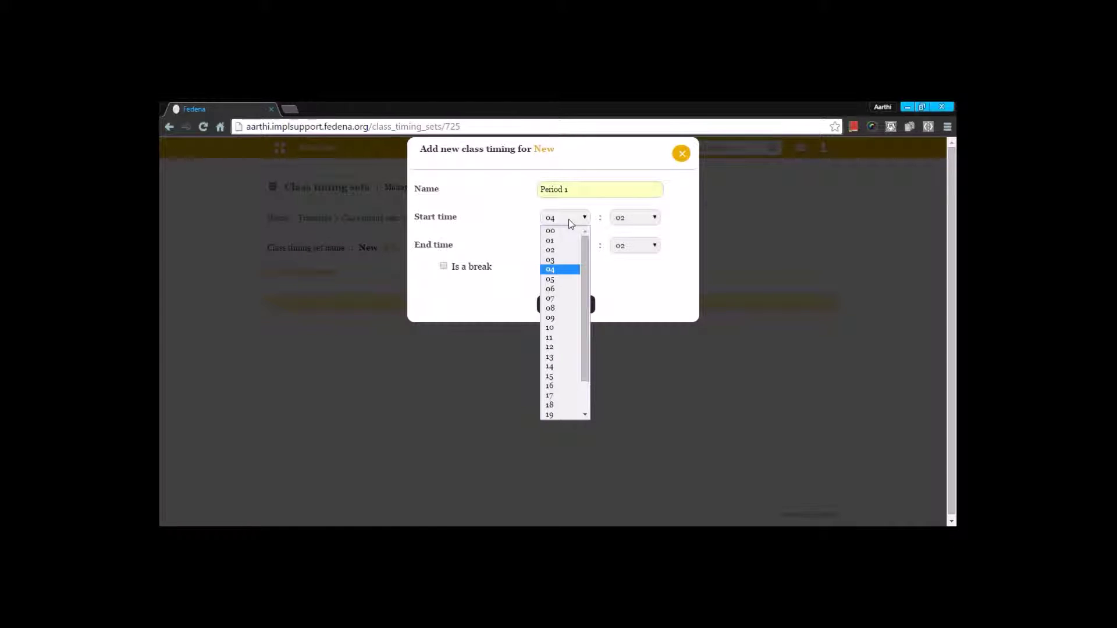
{"action": "left_click", "coordinate": [548, 317]}
{"action": "left_click", "coordinate": [631, 218]}
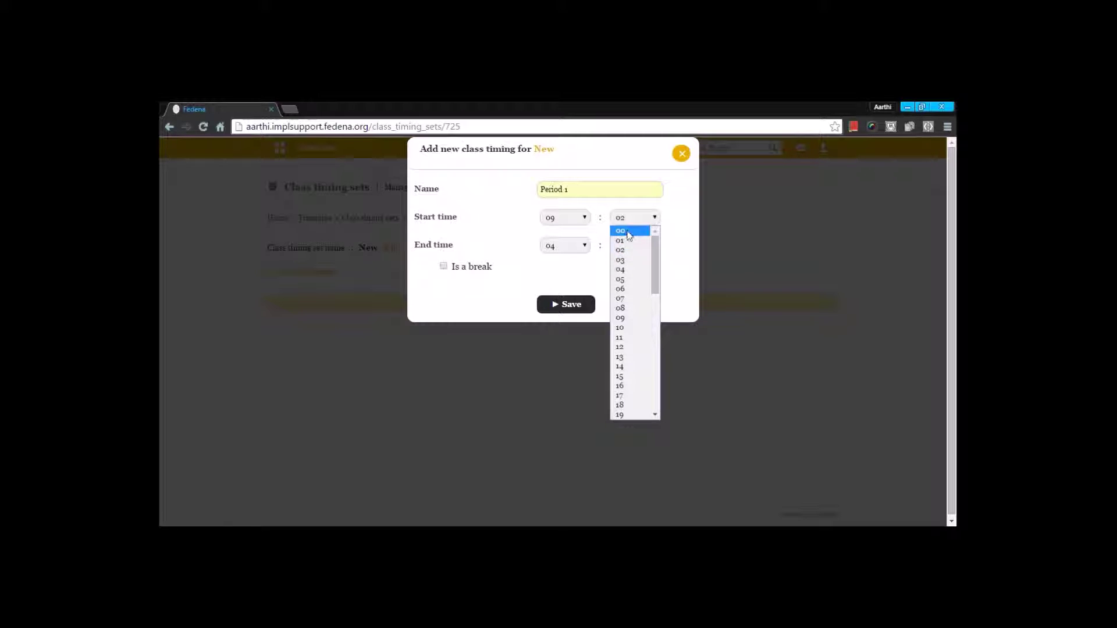
{"action": "left_click", "coordinate": [621, 231]}
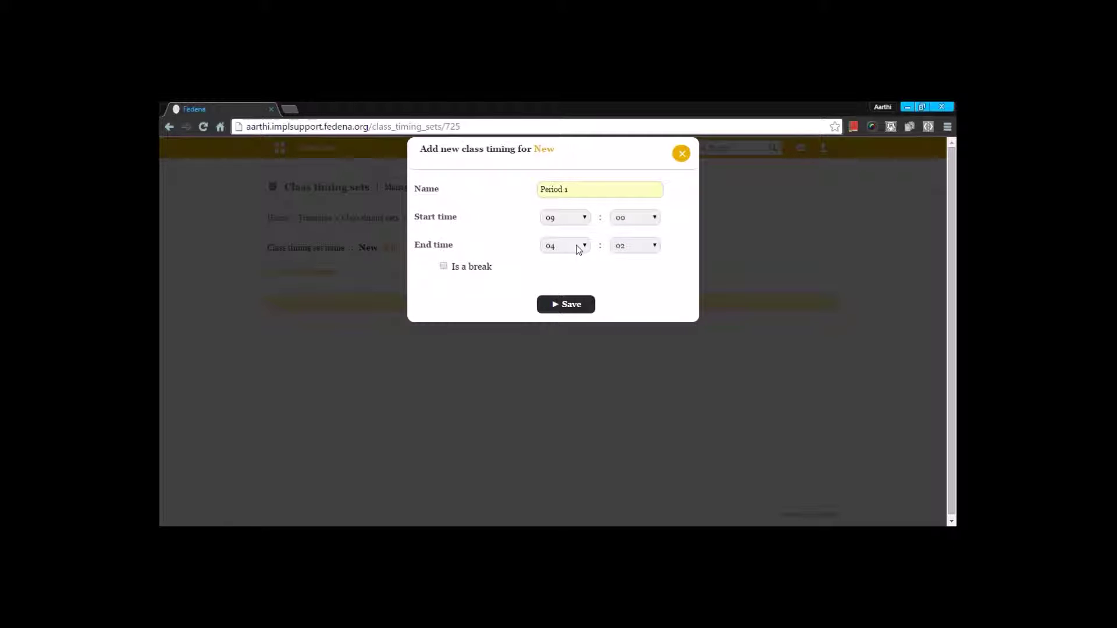
{"action": "left_click", "coordinate": [579, 249]}
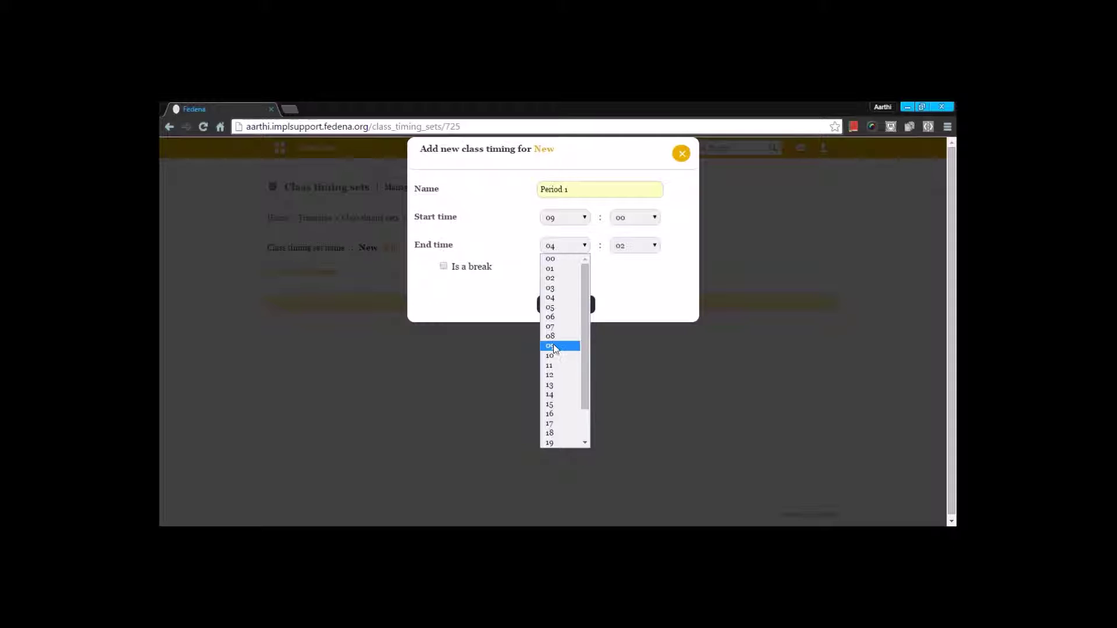
{"action": "left_click", "coordinate": [550, 356]}
{"action": "left_click", "coordinate": [634, 247]}
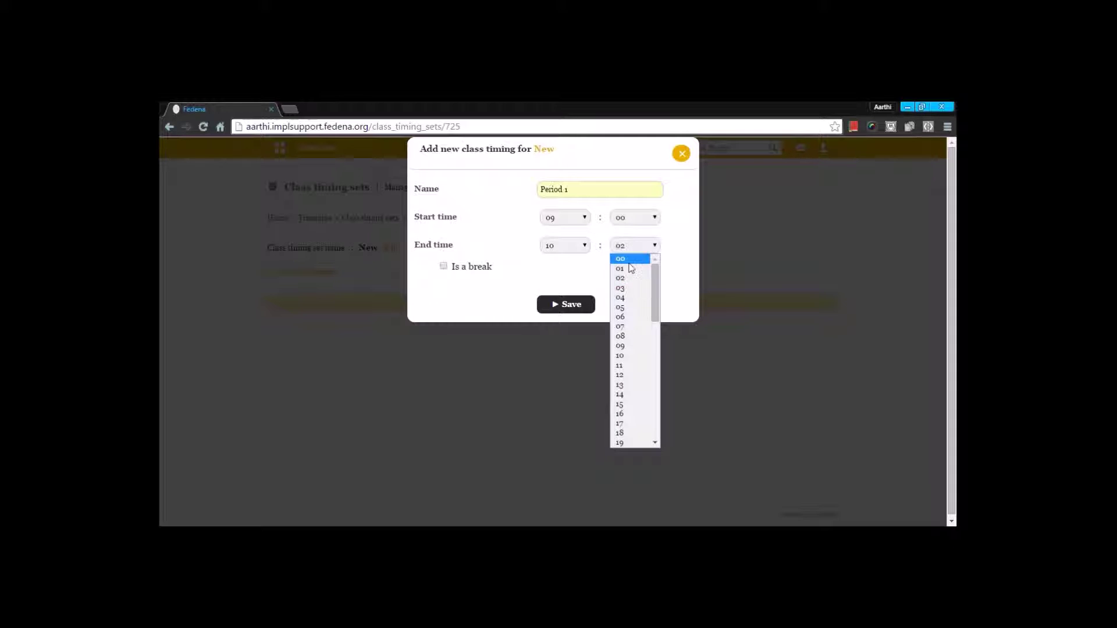
{"action": "left_click", "coordinate": [629, 261]}
{"action": "left_click", "coordinate": [563, 309]}
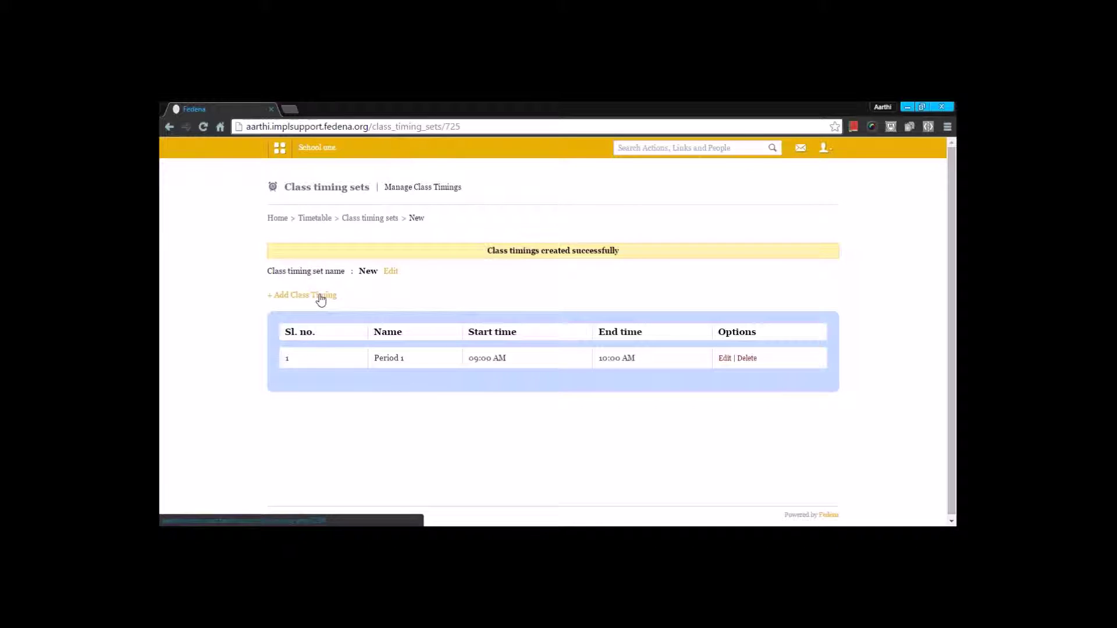
Start another class timing in the New set named Period 2 with a start time of 10:00
{"action": "left_click", "coordinate": [320, 297]}
{"action": "left_click", "coordinate": [576, 189]}
{"action": "type", "text": "Period"}
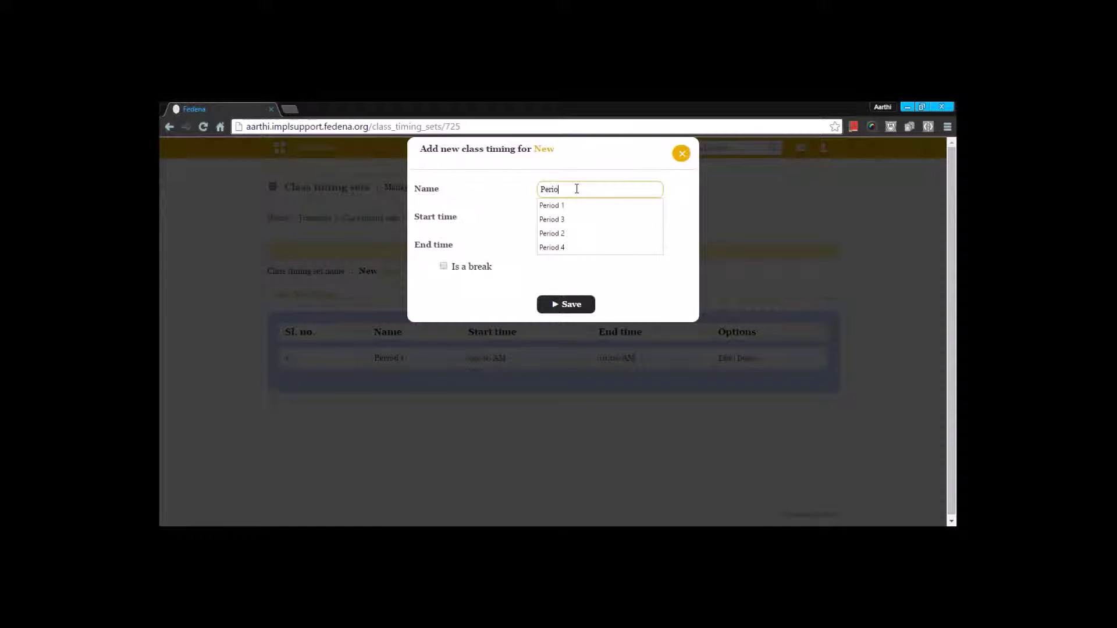
{"action": "left_click", "coordinate": [557, 234]}
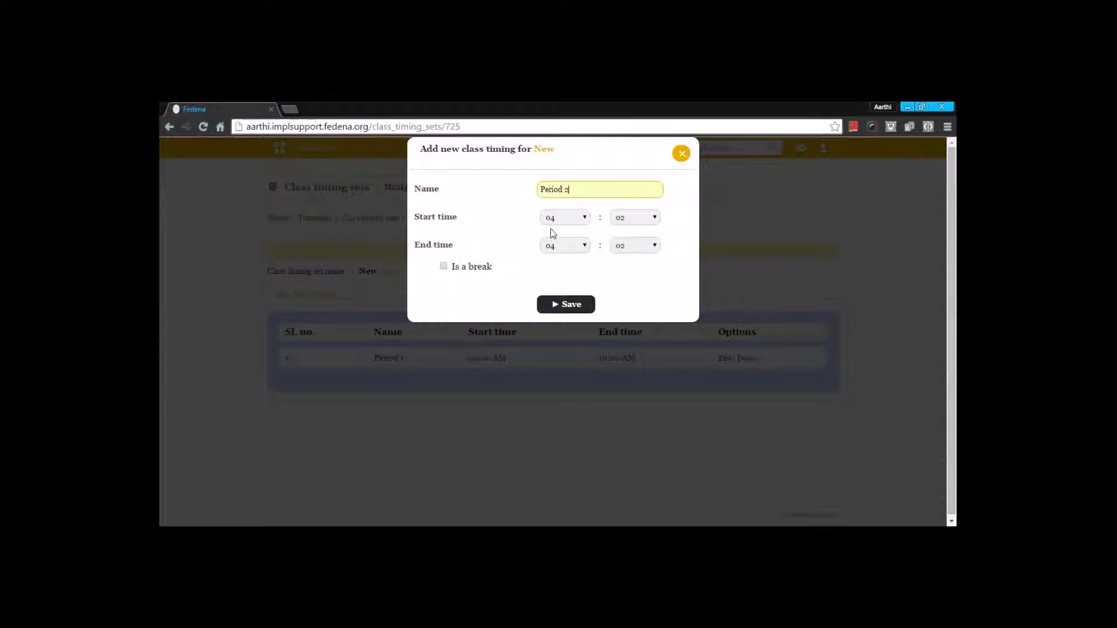
{"action": "left_click", "coordinate": [569, 219]}
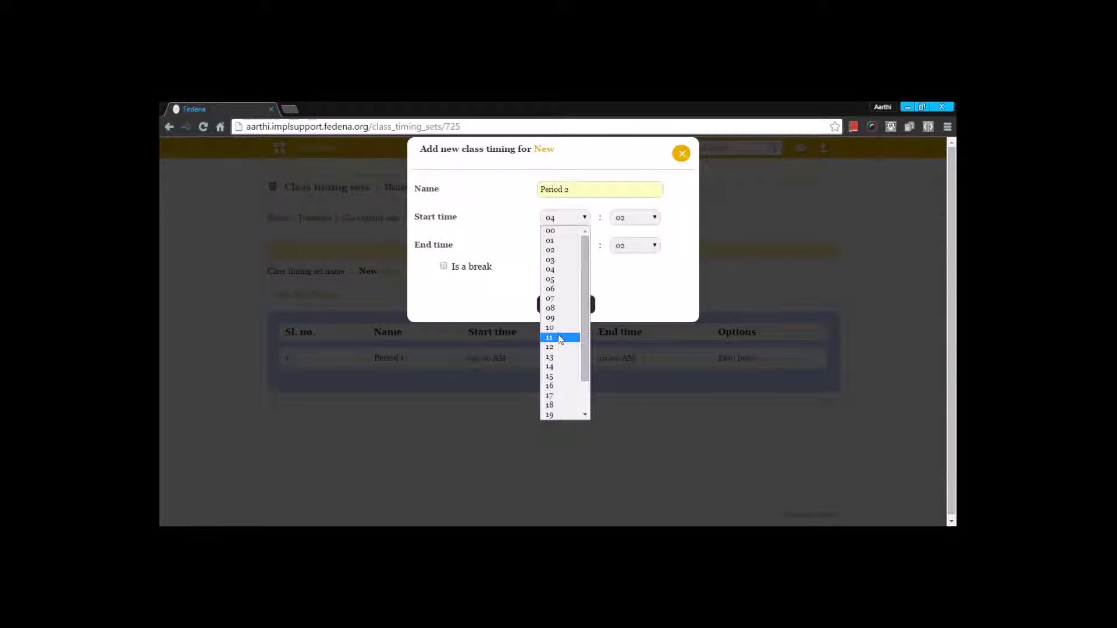
{"action": "left_click", "coordinate": [562, 327]}
{"action": "left_click", "coordinate": [634, 218]}
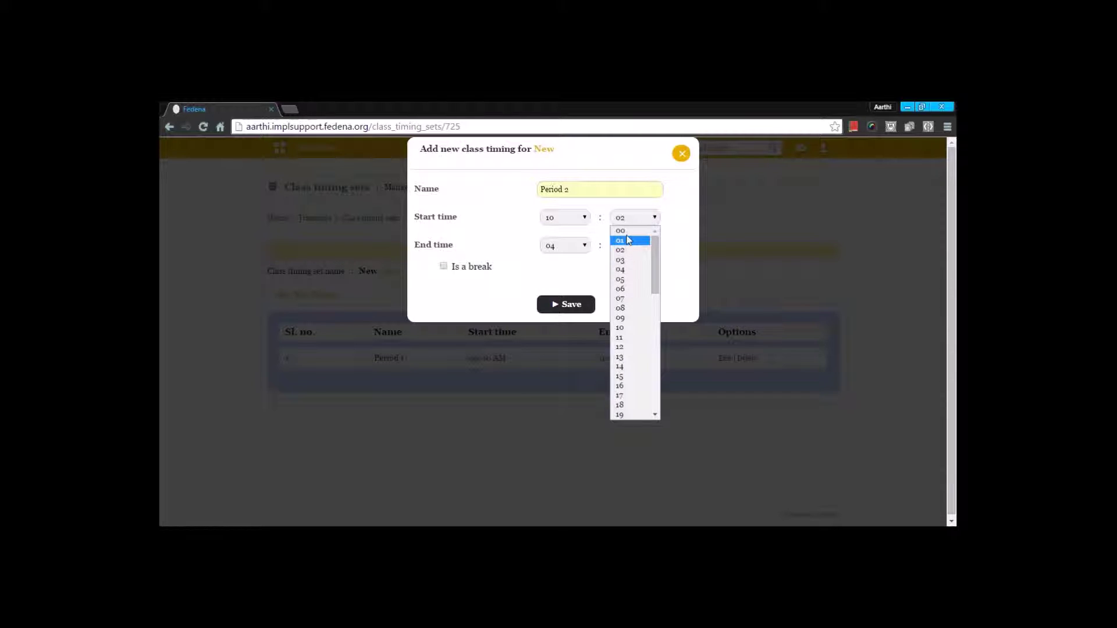
{"action": "left_click", "coordinate": [623, 231]}
Set the end time of Period 2 to 11:00 and save the class timing
{"action": "left_click", "coordinate": [576, 246]}
{"action": "left_click", "coordinate": [549, 365]}
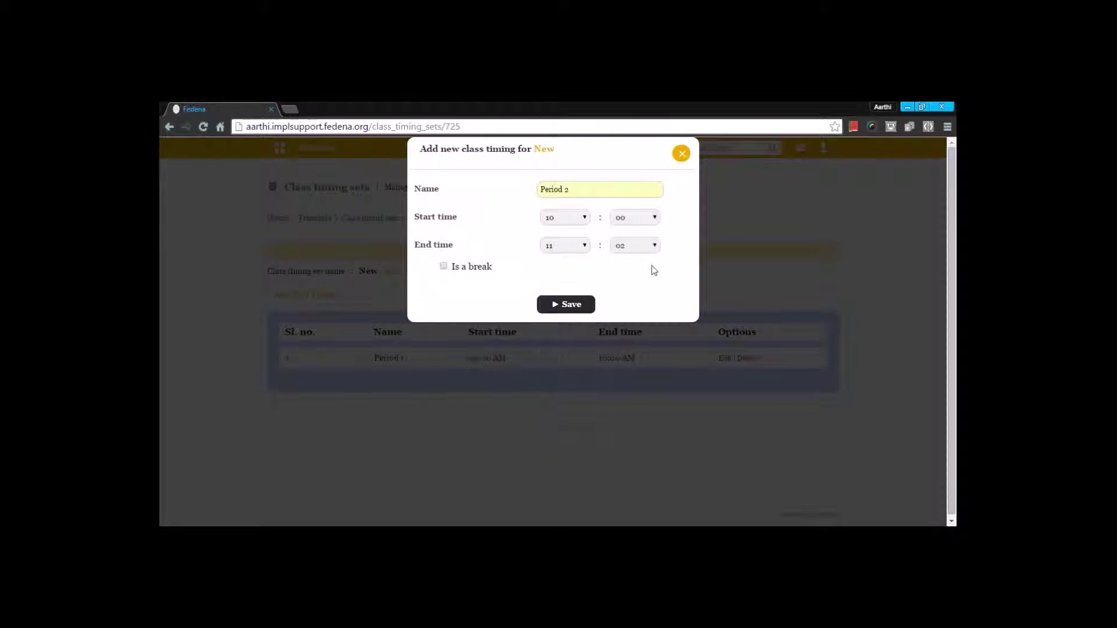
{"action": "left_click", "coordinate": [639, 249]}
{"action": "left_click", "coordinate": [620, 259]}
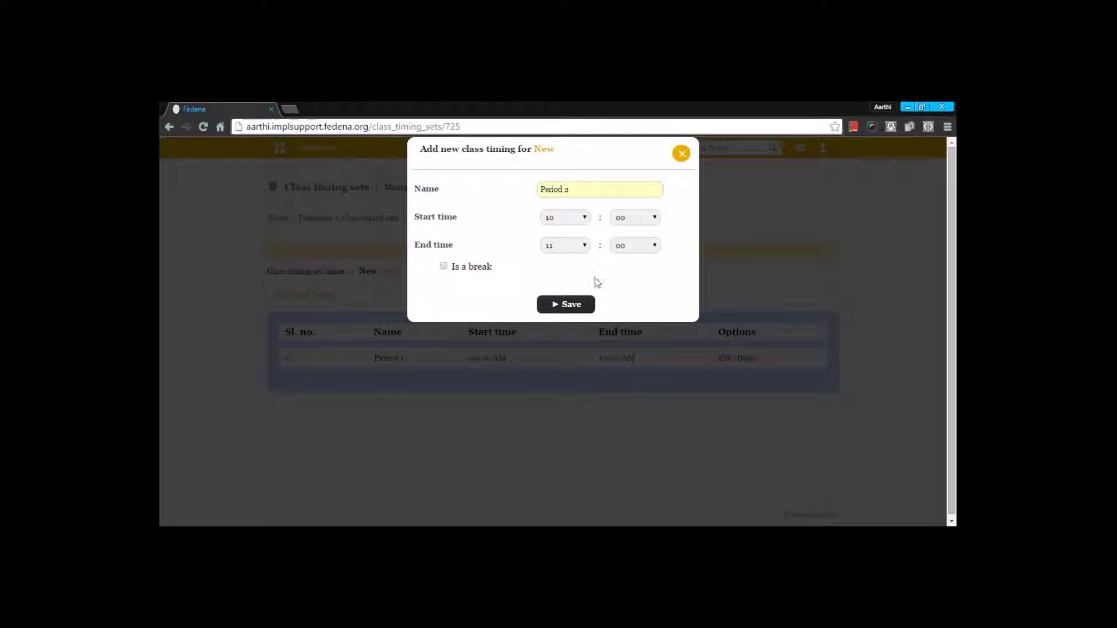
{"action": "left_click", "coordinate": [560, 307]}
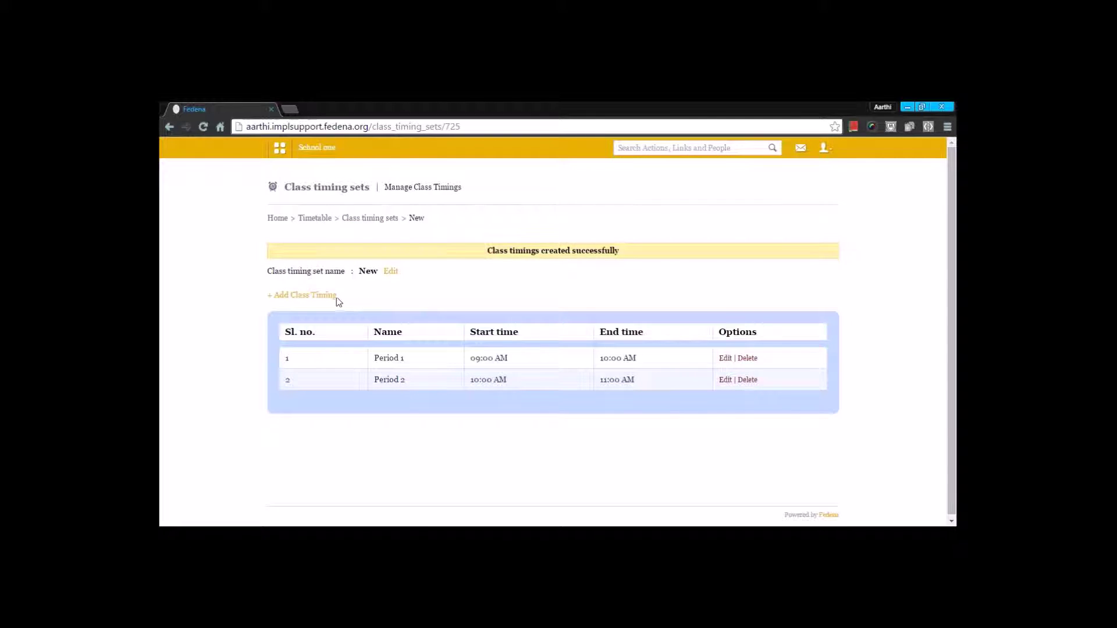
Start another class timing in the New set named Period 3 with a start time of 11:00
{"action": "left_click", "coordinate": [322, 296]}
{"action": "left_click", "coordinate": [574, 191]}
{"action": "type", "text": "Period"}
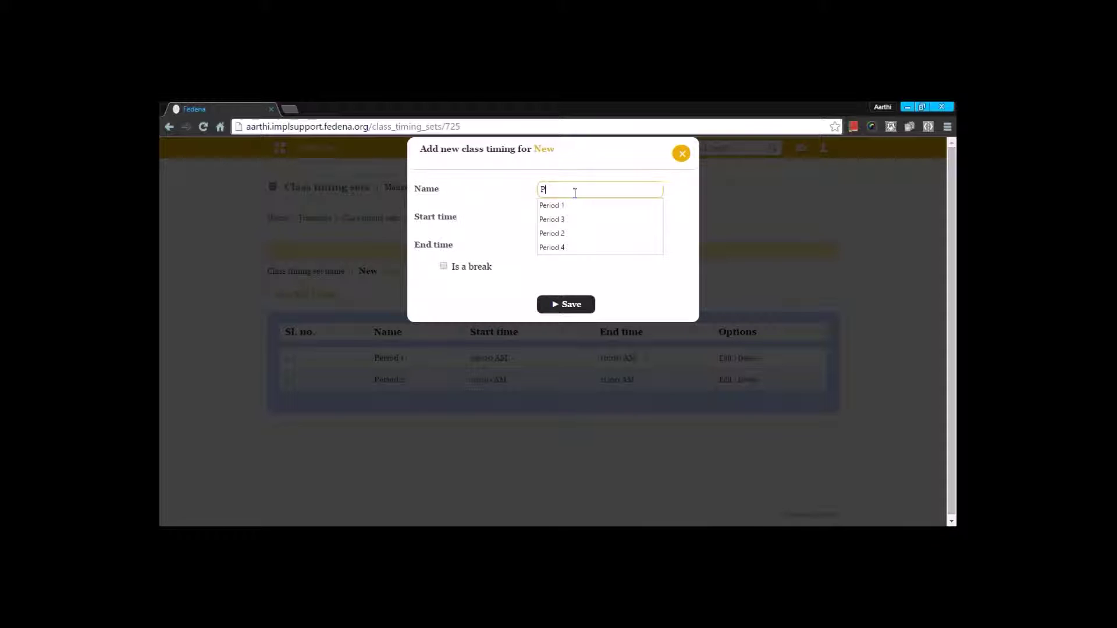
{"action": "left_click", "coordinate": [566, 219]}
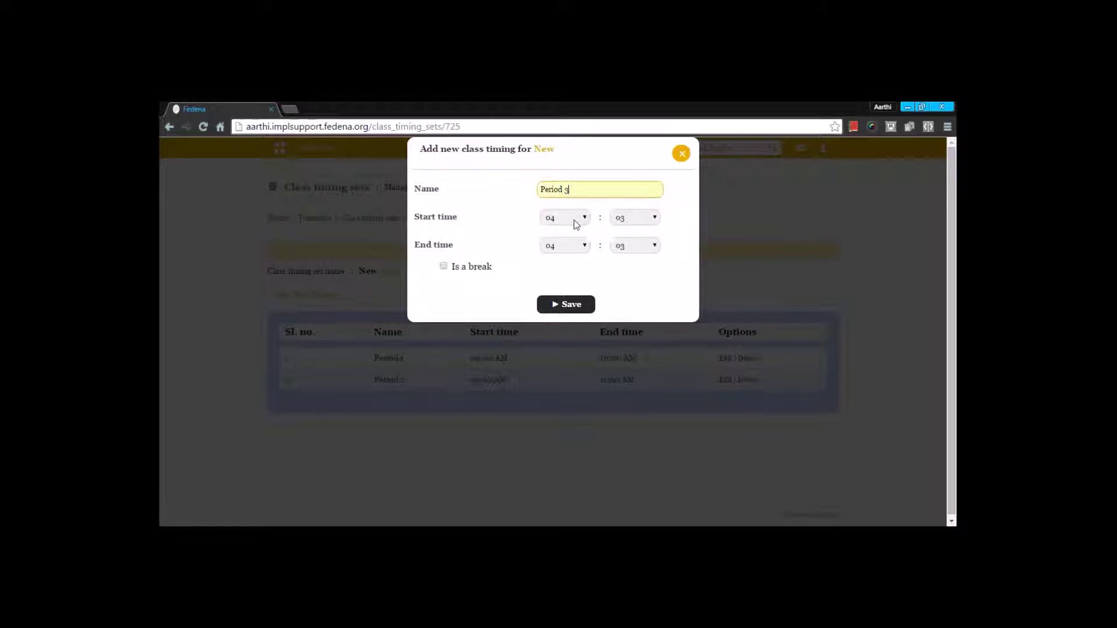
{"action": "left_click", "coordinate": [575, 220]}
{"action": "left_click", "coordinate": [549, 338]}
{"action": "left_click", "coordinate": [653, 218]}
{"action": "left_click", "coordinate": [618, 231]}
Set the end time of Period 3 to 12:00 and save the class timing
{"action": "left_click", "coordinate": [580, 247]}
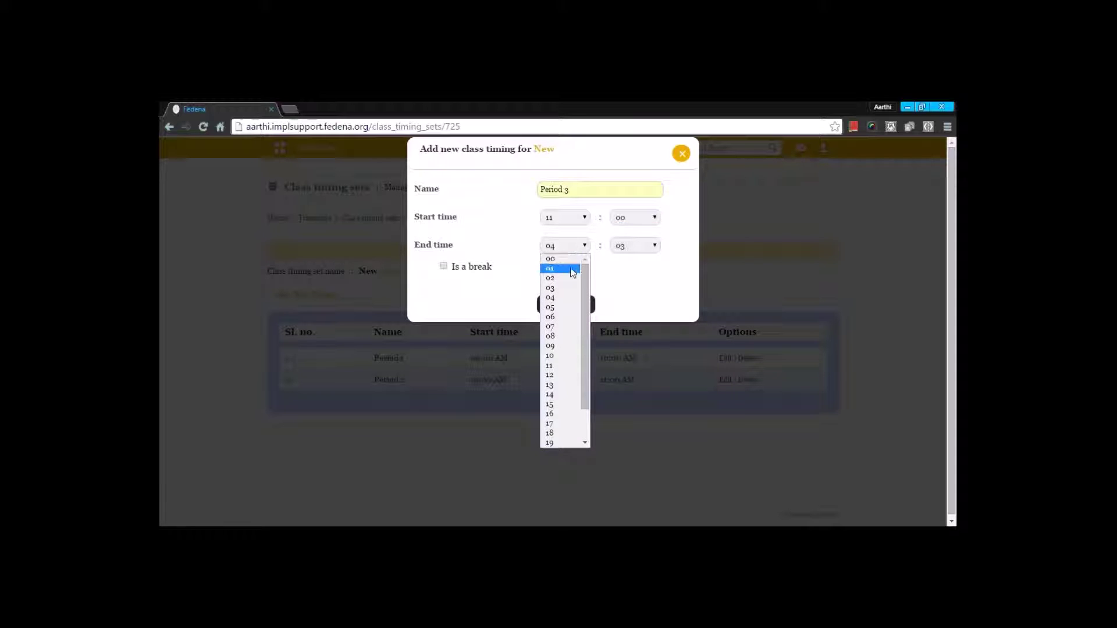
{"action": "left_click", "coordinate": [553, 376]}
{"action": "left_click", "coordinate": [660, 247]}
{"action": "left_click", "coordinate": [615, 260]}
{"action": "left_click", "coordinate": [570, 306]}
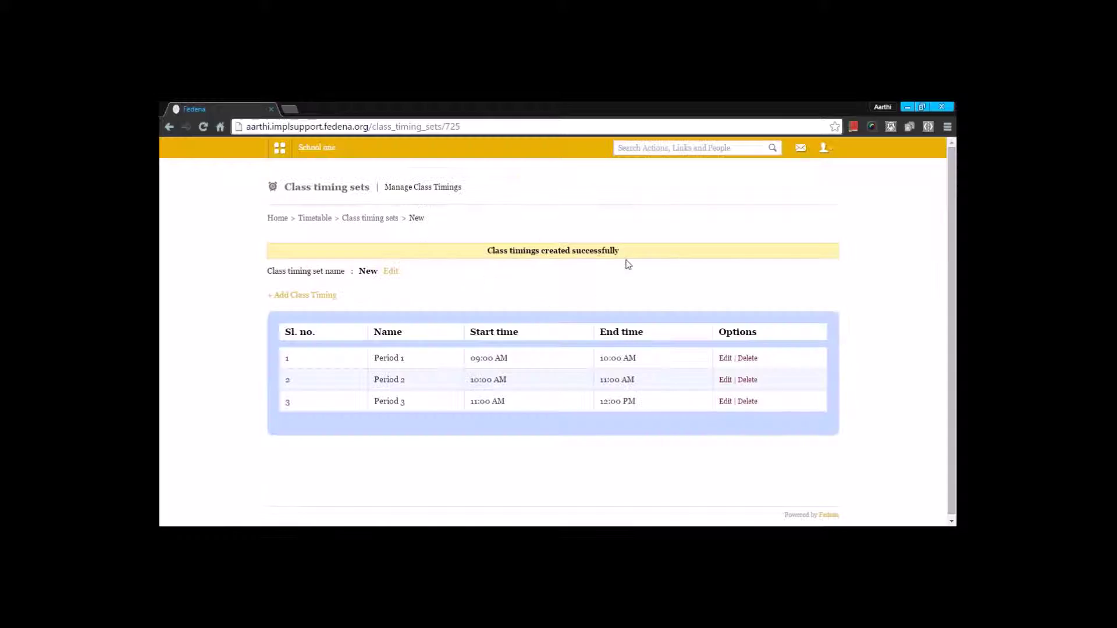
{"action": "left_click", "coordinate": [282, 296]}
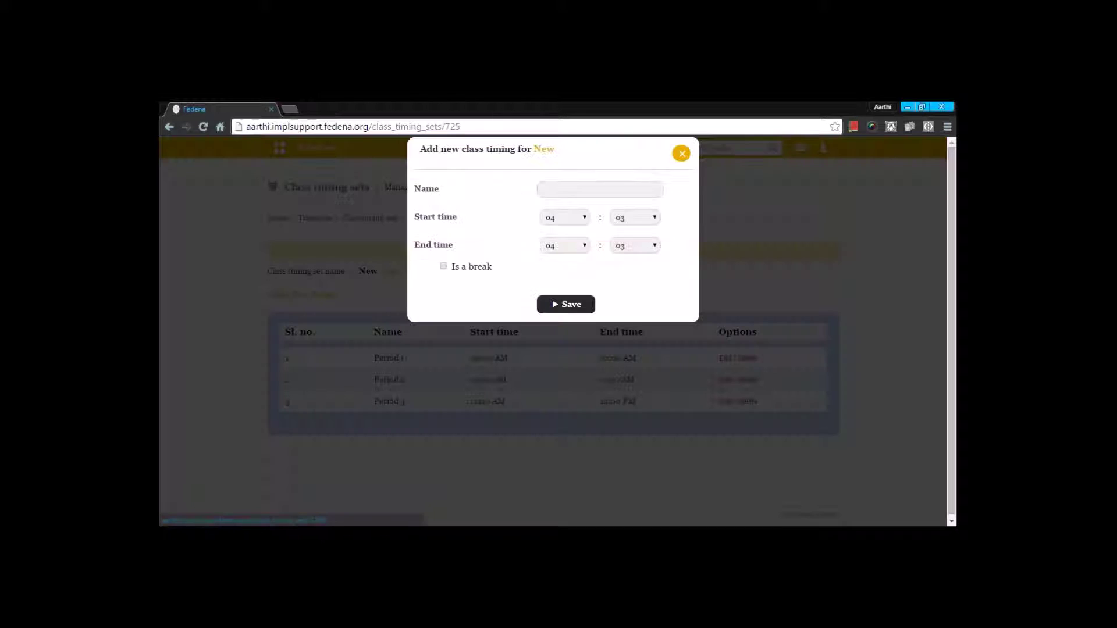
{"action": "left_click", "coordinate": [542, 189]}
{"action": "type", "text": "Break"}
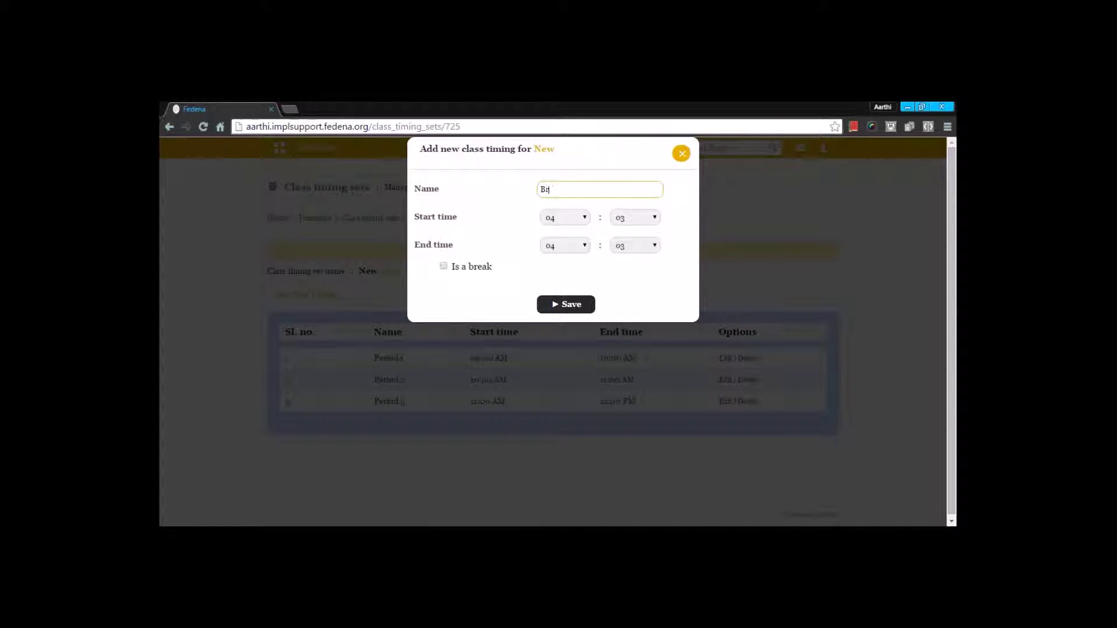
{"action": "left_click", "coordinate": [568, 221]}
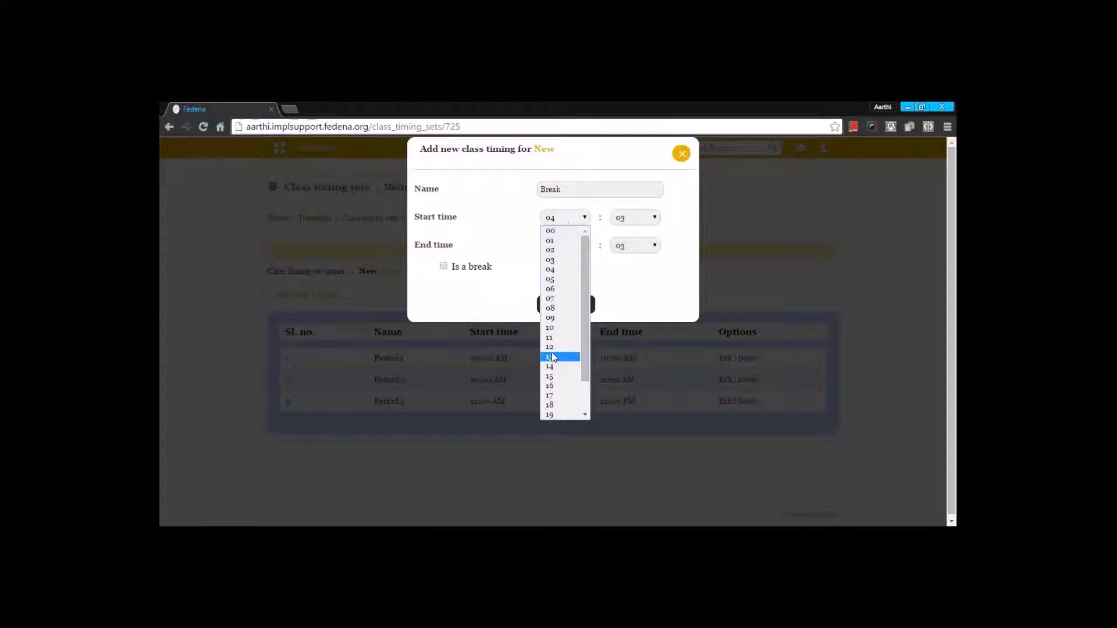
{"action": "left_click", "coordinate": [571, 324]}
{"action": "left_click", "coordinate": [651, 218]}
{"action": "left_click", "coordinate": [633, 231]}
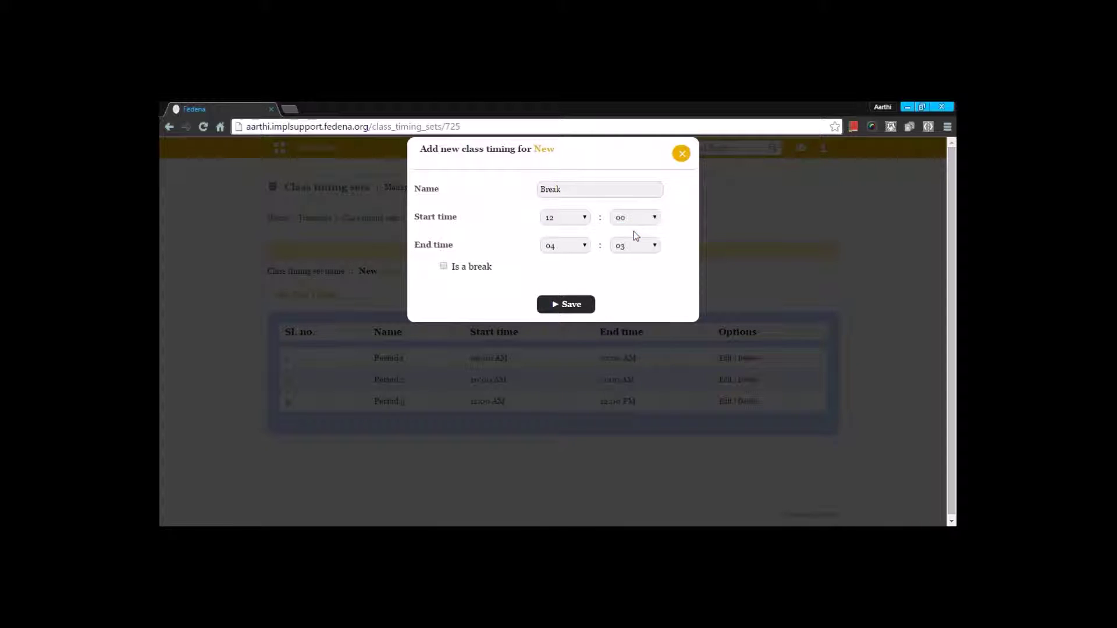
{"action": "left_click", "coordinate": [681, 153]}
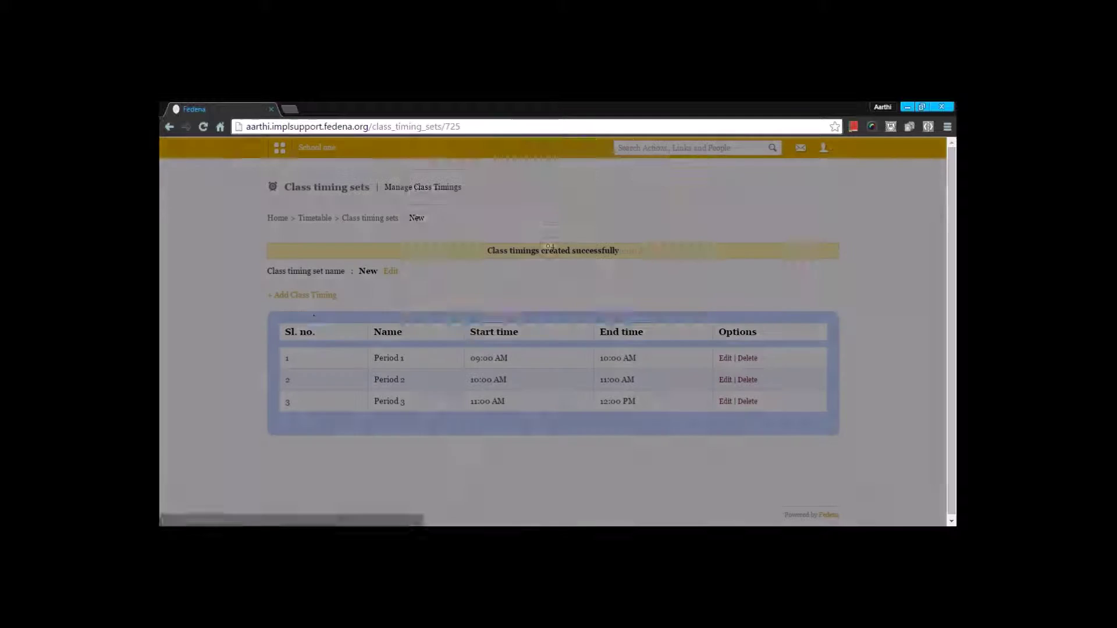
Start another class timing in the New set named Break with a start time of 12:00
{"action": "left_click", "coordinate": [319, 295]}
{"action": "left_click", "coordinate": [564, 191]}
{"action": "type", "text": "Break"}
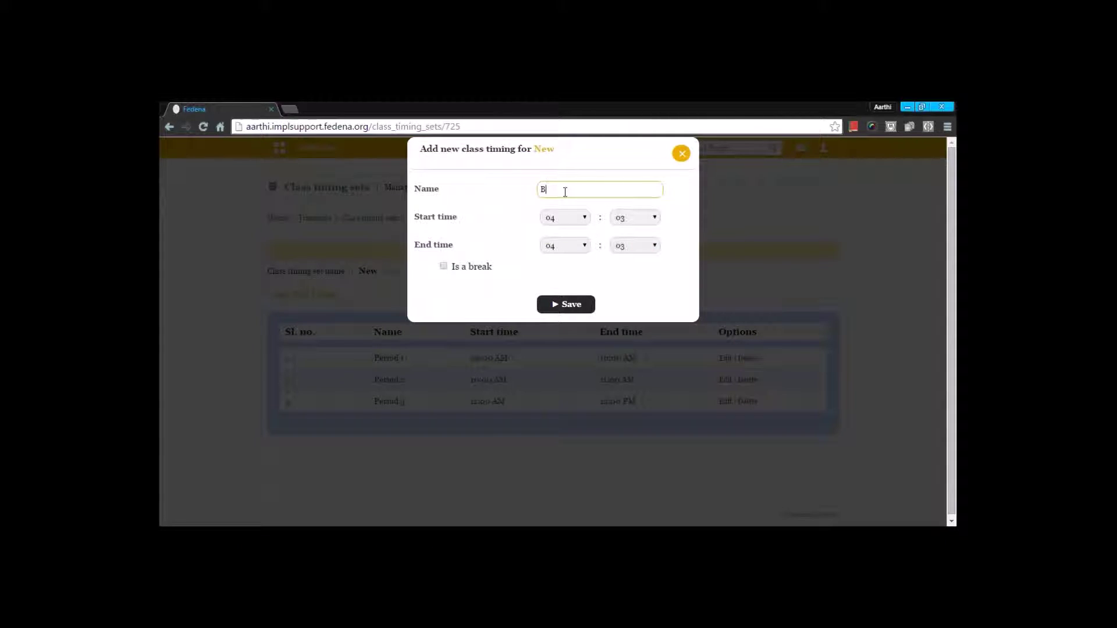
{"action": "left_click", "coordinate": [561, 217]}
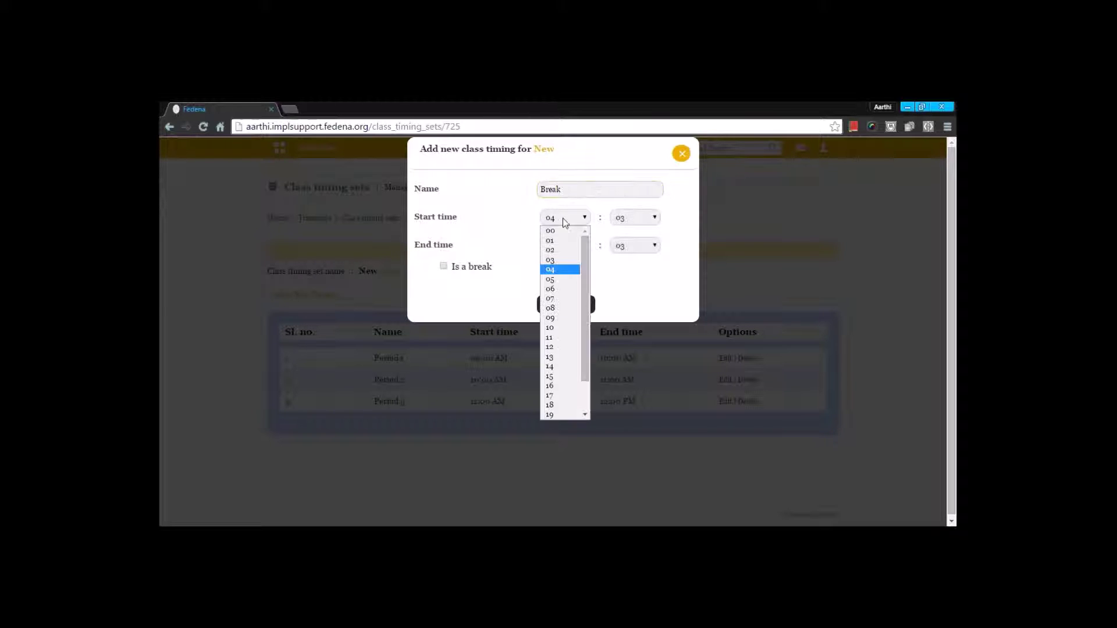
{"action": "left_click", "coordinate": [558, 334]}
{"action": "left_click", "coordinate": [634, 217]}
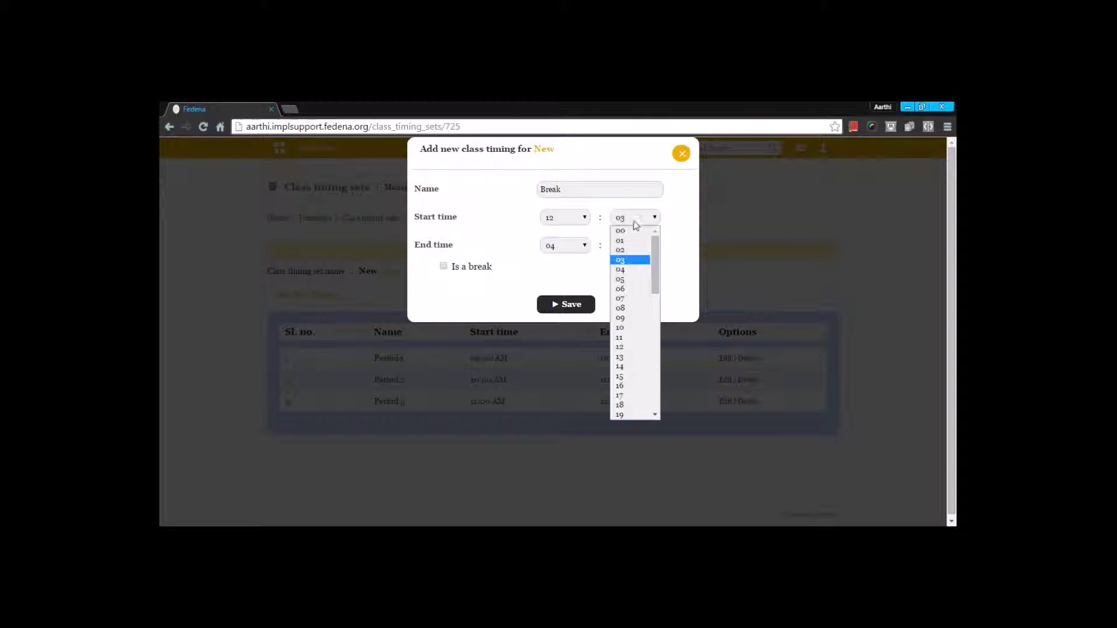
{"action": "left_click", "coordinate": [634, 226]}
Set the end time of Break to 12:20, mark it as a break and save the class timing
{"action": "left_click", "coordinate": [581, 245]}
{"action": "left_click", "coordinate": [558, 375]}
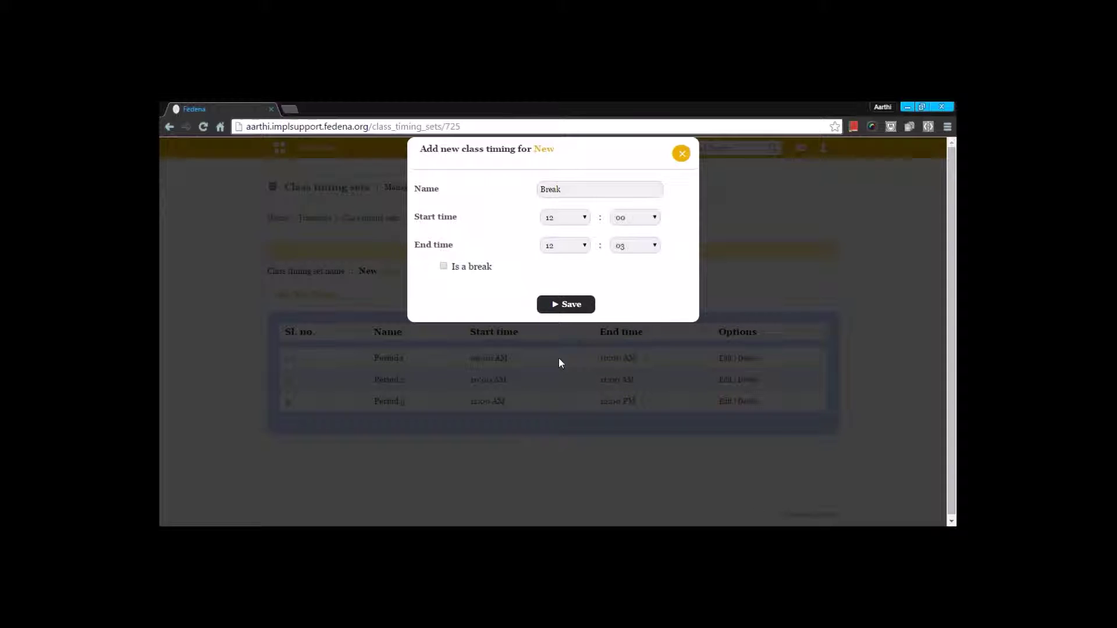
{"action": "left_click", "coordinate": [634, 246]}
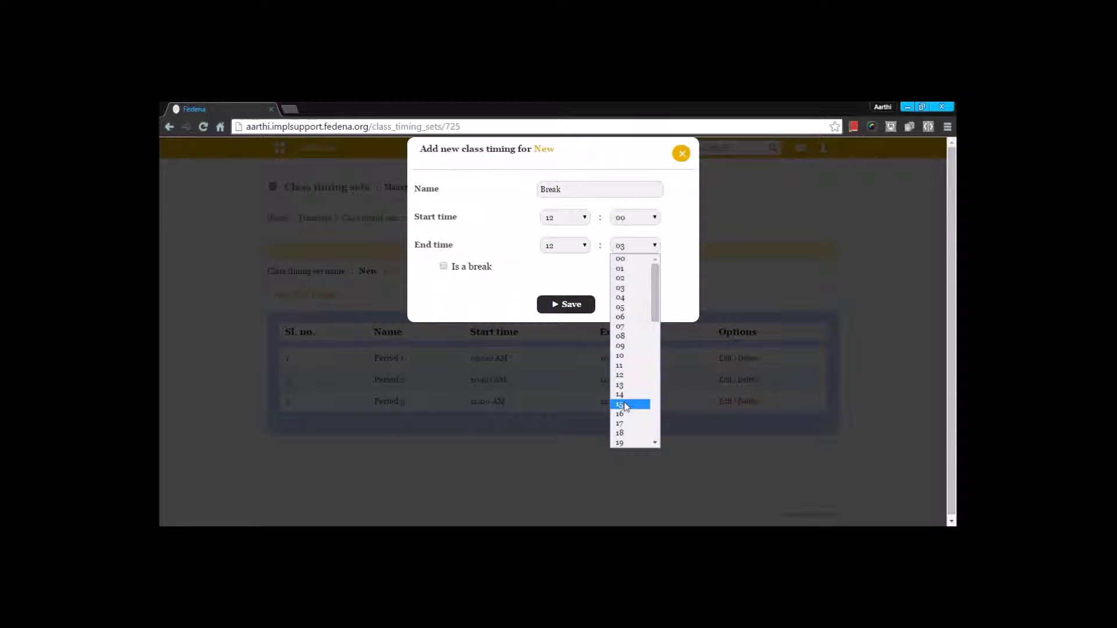
{"action": "scroll", "coordinate": [620, 393], "scroll_direction": "down", "scroll_amount": 3}
{"action": "left_click", "coordinate": [631, 336]}
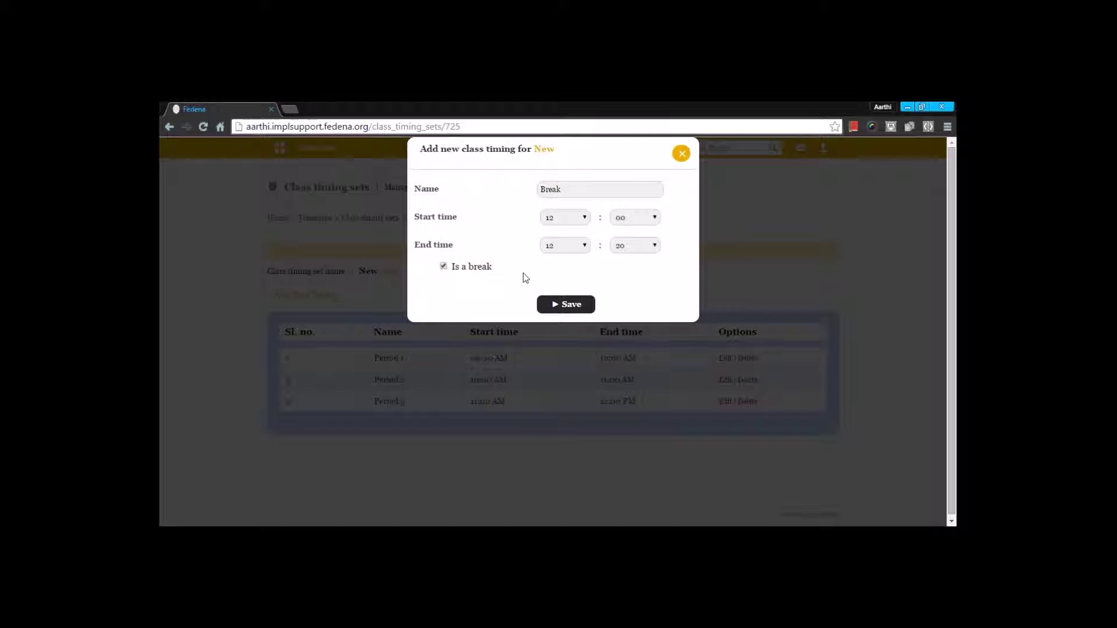
{"action": "left_click", "coordinate": [570, 306]}
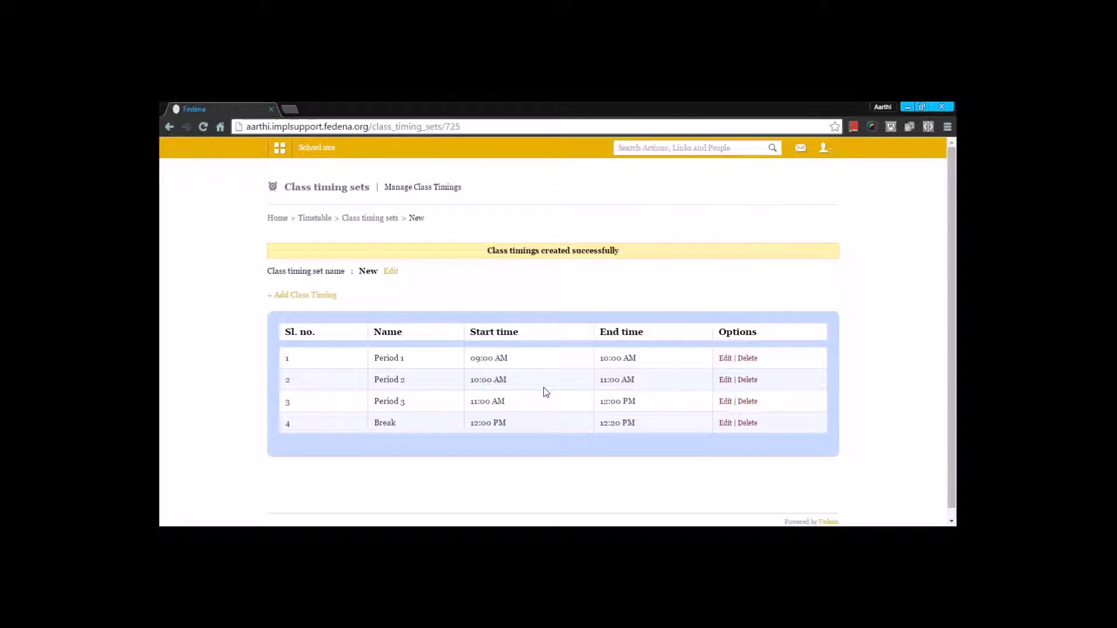
Add a class timing named Period 4 to the New set, running from 12:20 to 13:00, and save it
{"action": "left_click", "coordinate": [308, 295]}
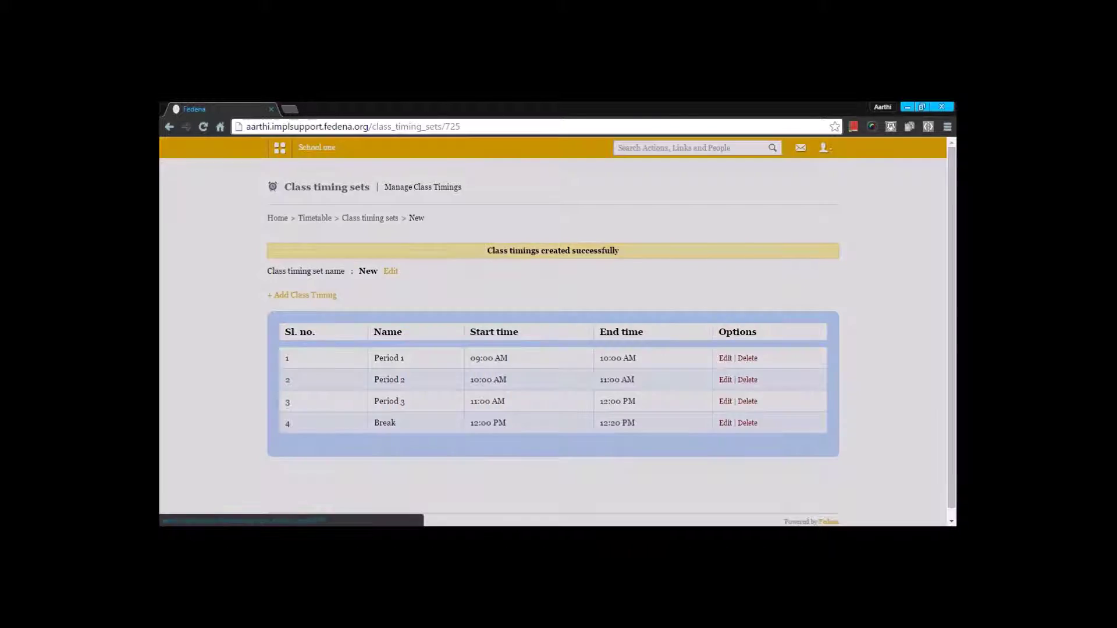
{"action": "left_click", "coordinate": [612, 189]}
{"action": "type", "text": "Peri"}
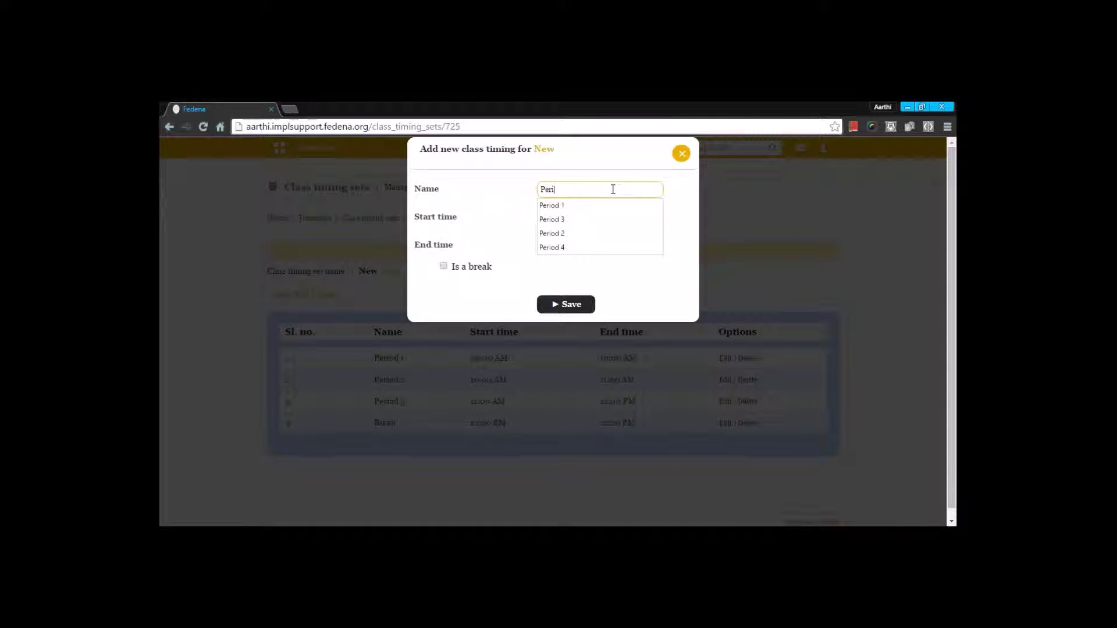
{"action": "type", "text": "od 4"}
{"action": "left_click", "coordinate": [599, 205]}
{"action": "left_click", "coordinate": [575, 223]}
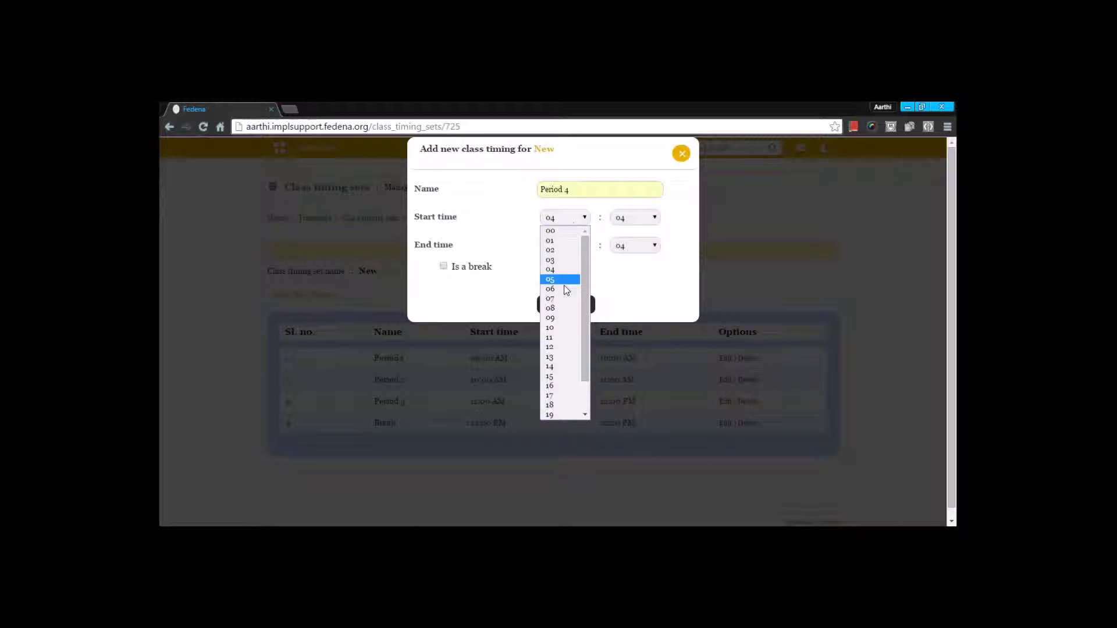
{"action": "left_click", "coordinate": [563, 348]}
{"action": "left_click", "coordinate": [634, 219]}
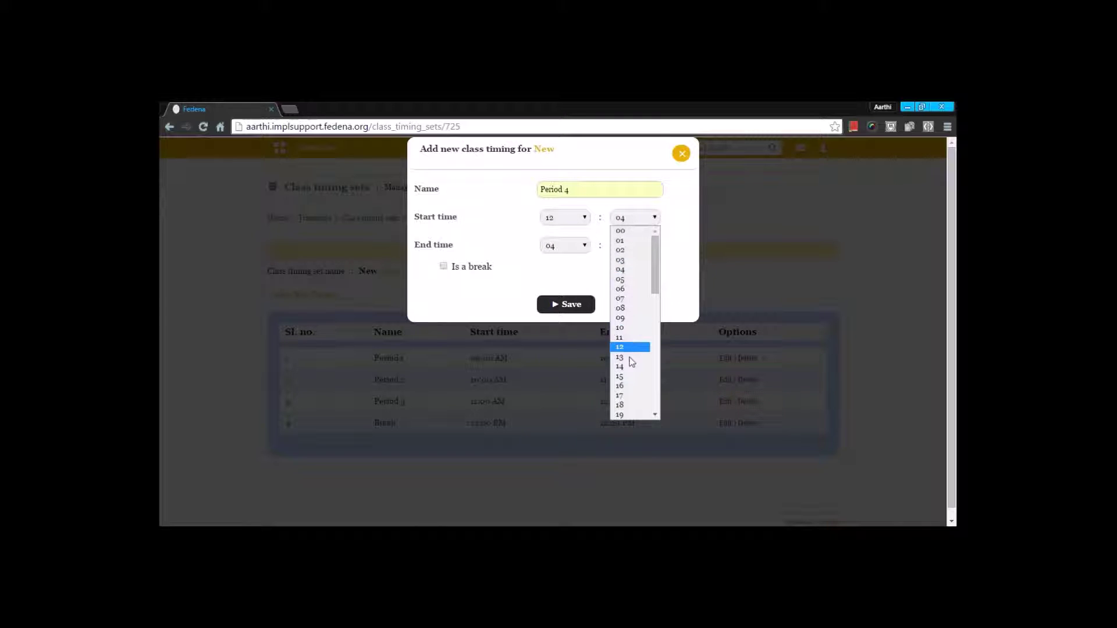
{"action": "scroll", "coordinate": [633, 355], "scroll_direction": "down", "scroll_amount": 4}
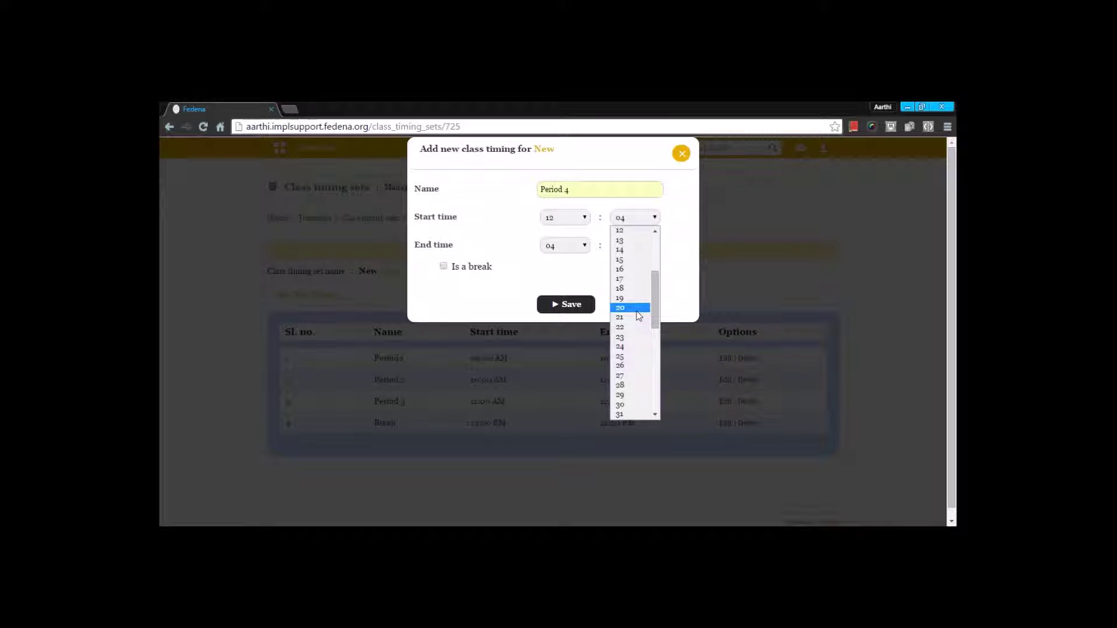
{"action": "left_click", "coordinate": [638, 315]}
{"action": "left_click", "coordinate": [568, 247]}
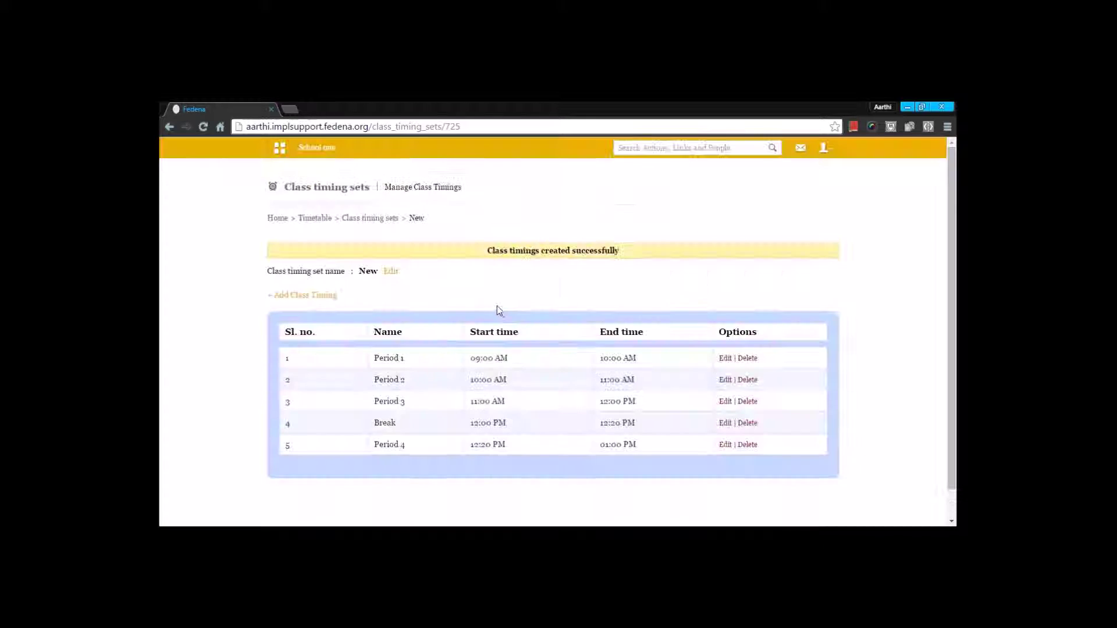
Open the weekdays and class timing sets settings of the timetable module for course Class 1, batch C1 - A
{"action": "left_click", "coordinate": [379, 219]}
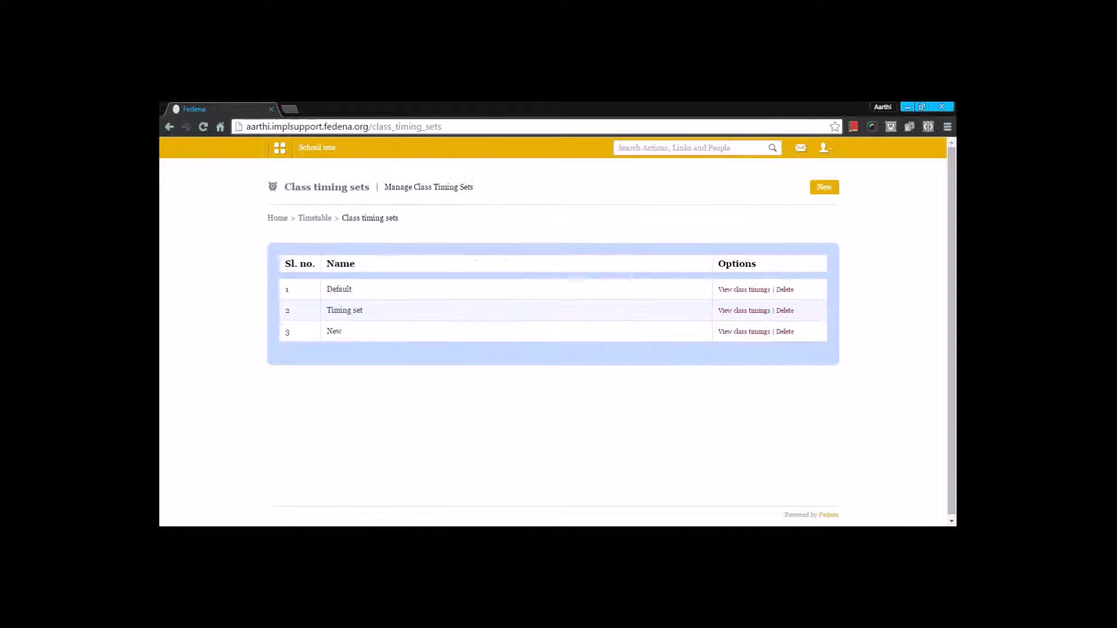
{"action": "left_click", "coordinate": [314, 218]}
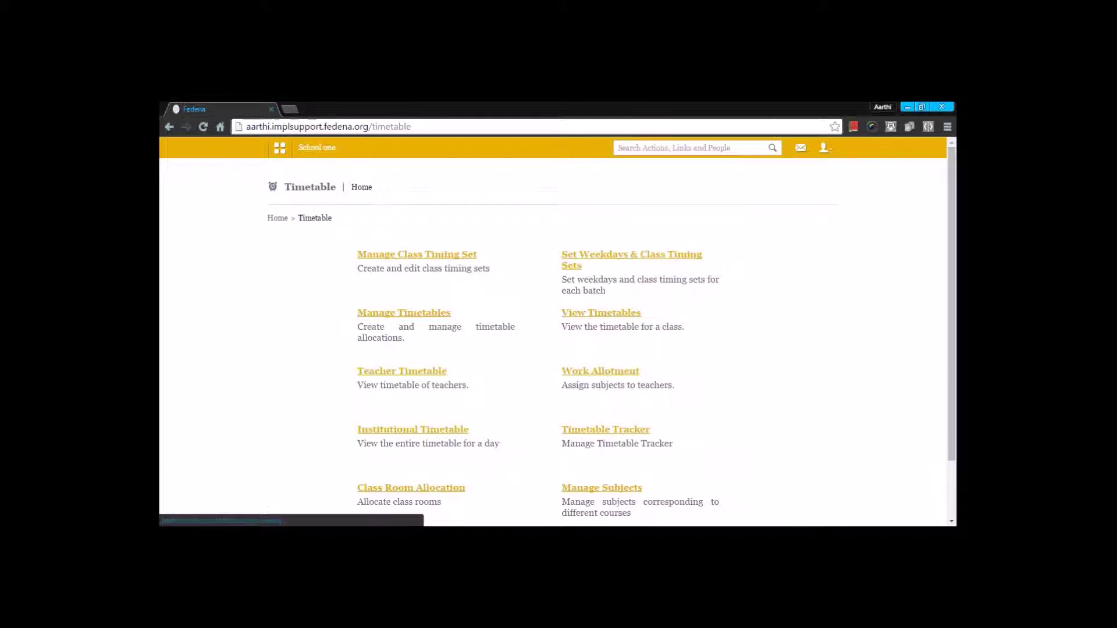
{"action": "left_click", "coordinate": [603, 256]}
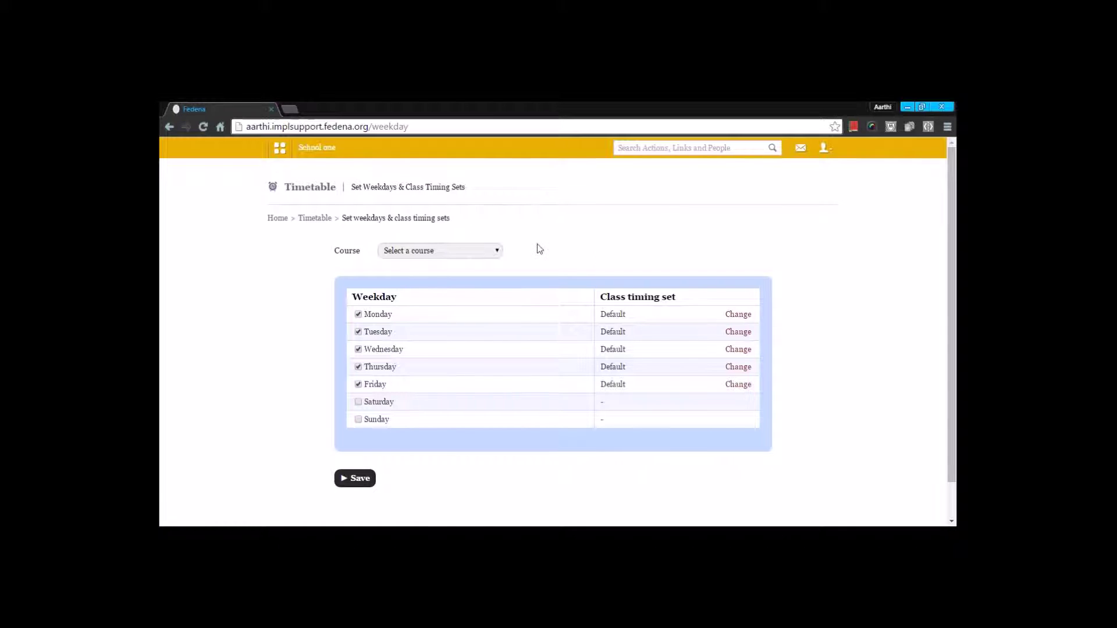
{"action": "left_click", "coordinate": [486, 251]}
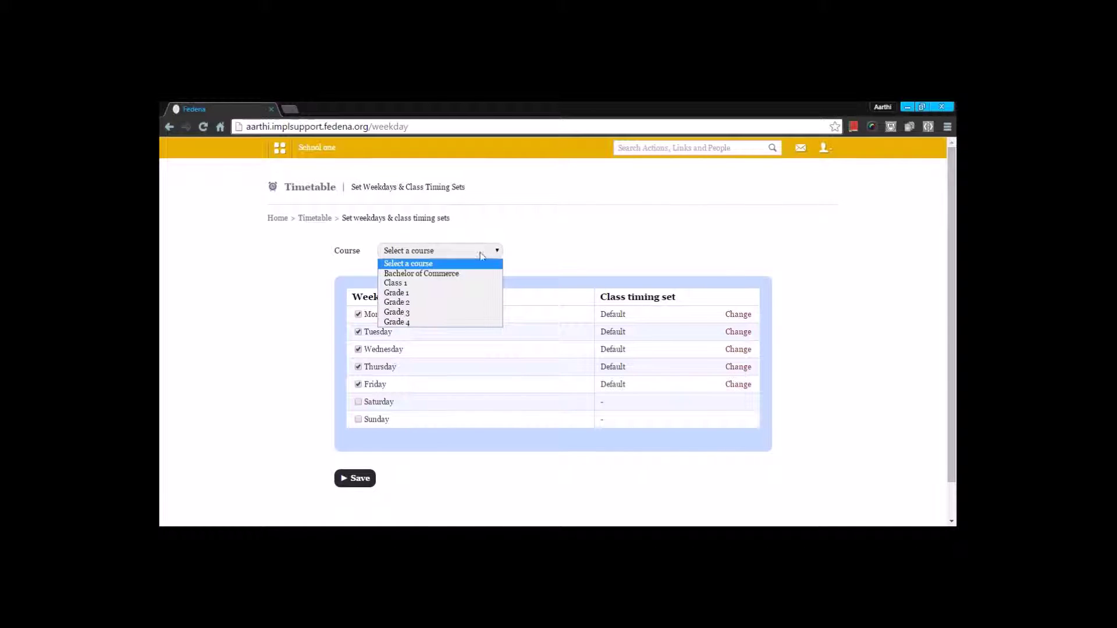
{"action": "left_click", "coordinate": [466, 281]}
{"action": "left_click", "coordinate": [608, 252]}
{"action": "left_click", "coordinate": [595, 271]}
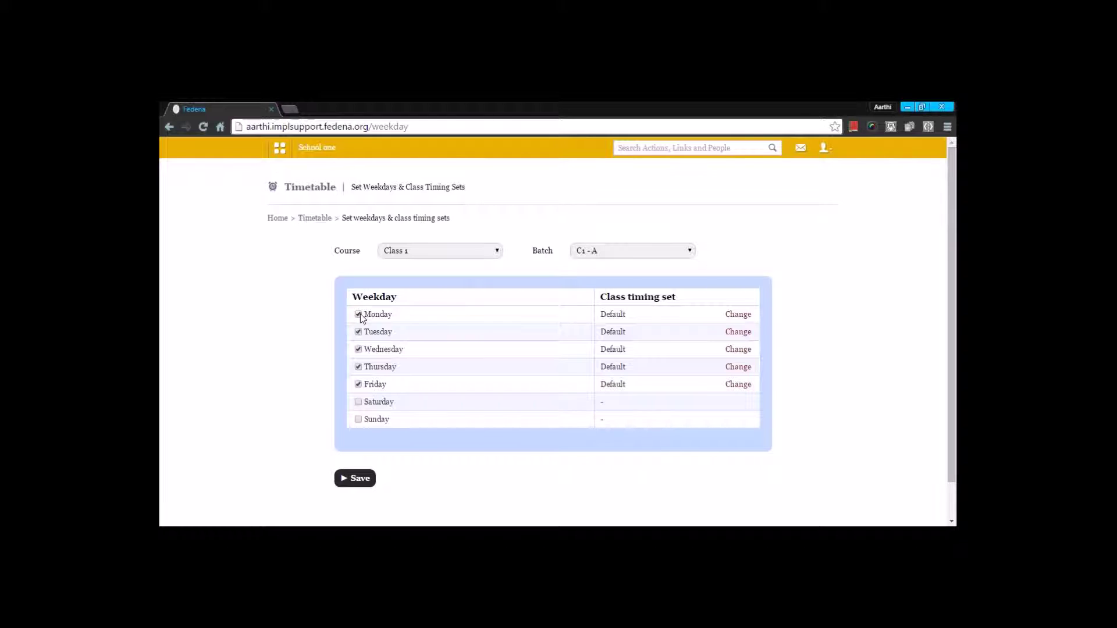
Enable Saturday as a weekday for the batch and set Monday's class timing set to New
{"action": "left_click", "coordinate": [358, 403]}
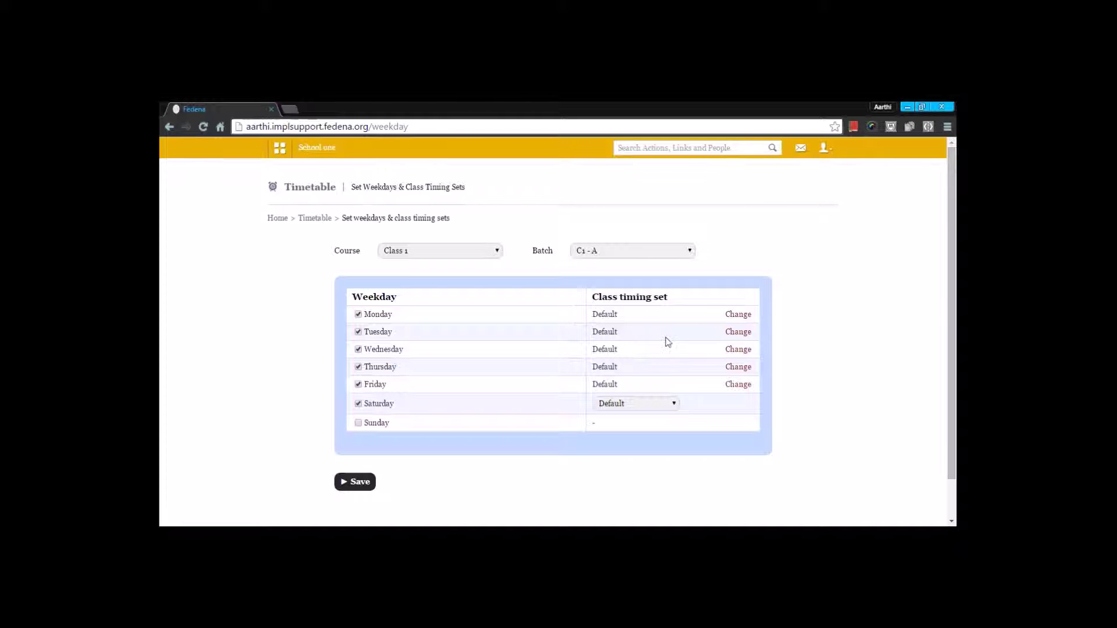
{"action": "left_click", "coordinate": [738, 314]}
{"action": "left_click", "coordinate": [637, 315]}
{"action": "left_click", "coordinate": [635, 352]}
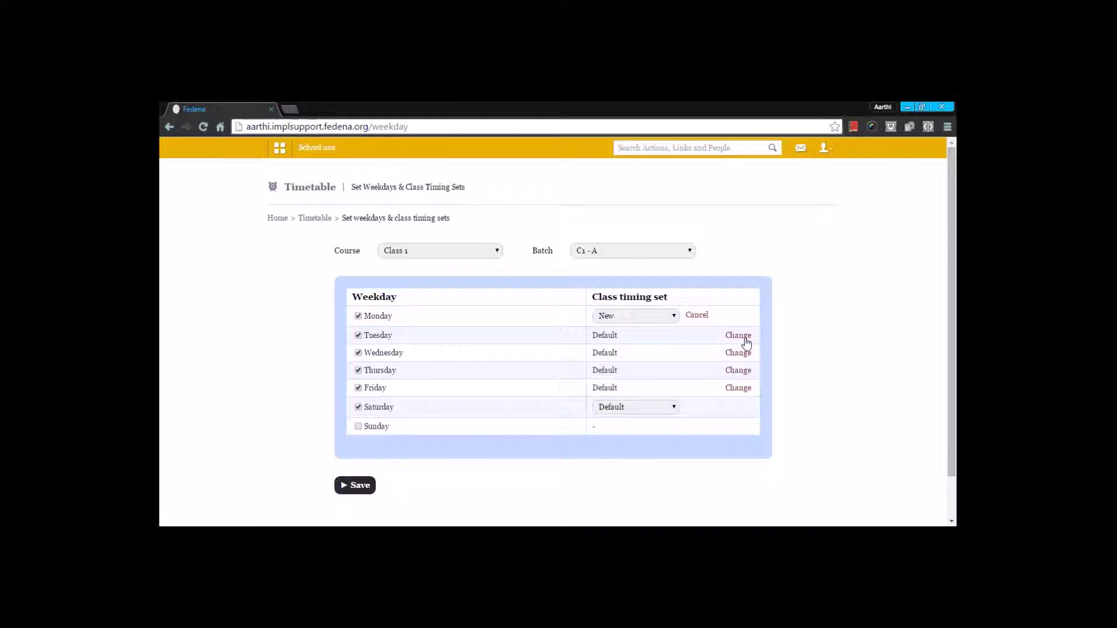
Assign the New class timing set to Tuesday and Wednesday
{"action": "left_click", "coordinate": [737, 335]}
{"action": "left_click", "coordinate": [636, 336]}
{"action": "left_click", "coordinate": [633, 373]}
{"action": "left_click", "coordinate": [738, 356]}
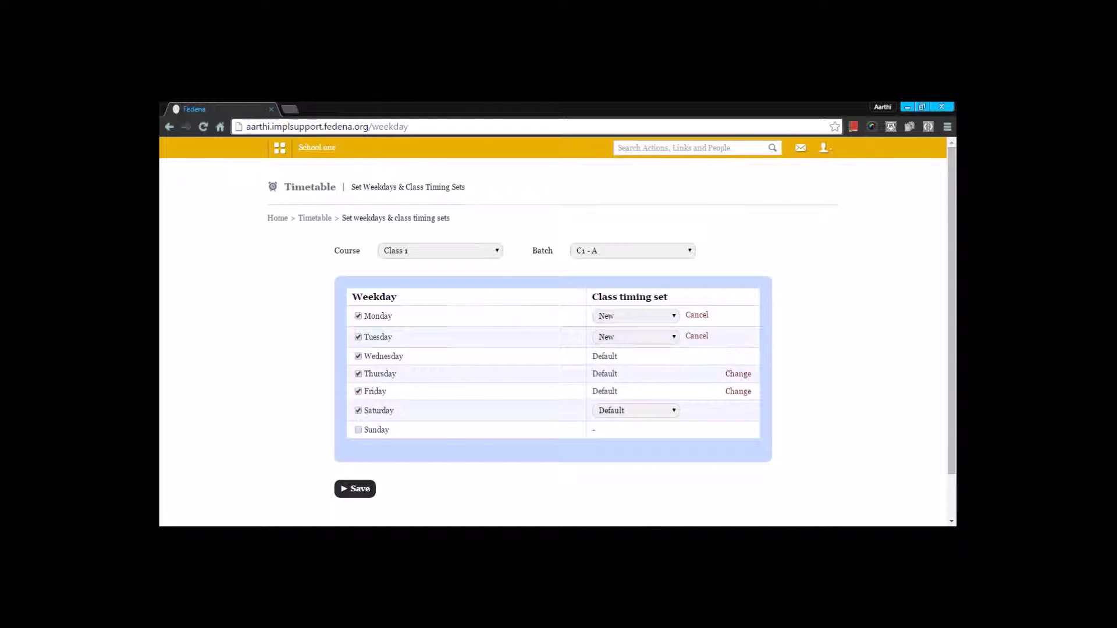
{"action": "left_click", "coordinate": [634, 357]}
{"action": "left_click", "coordinate": [638, 395]}
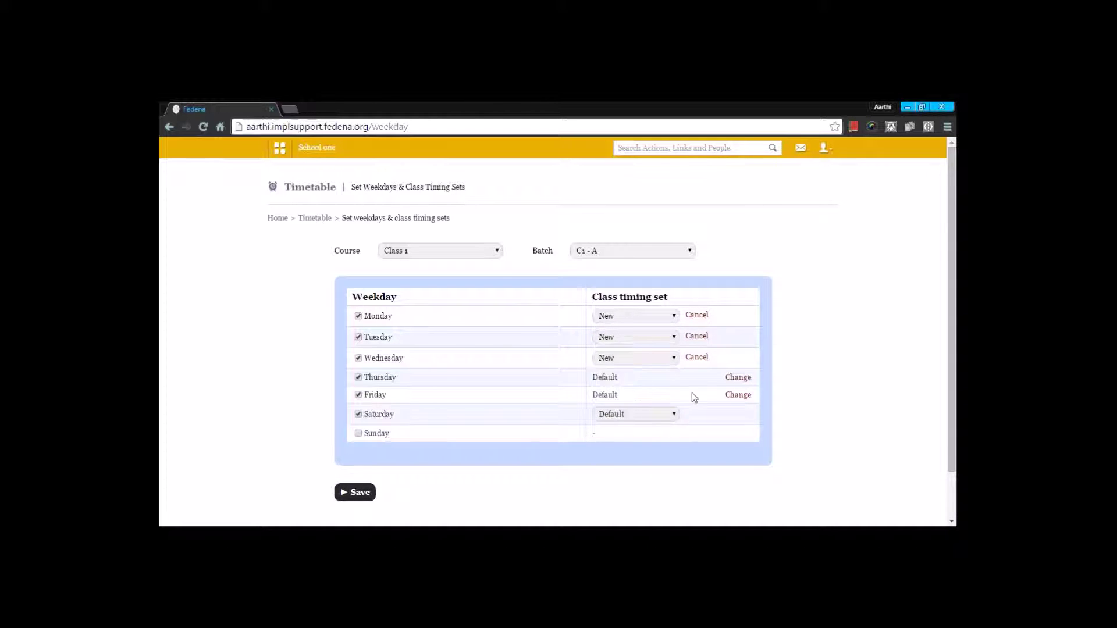
Assign the New class timing set to Thursday and Friday
{"action": "left_click", "coordinate": [738, 377]}
{"action": "left_click", "coordinate": [645, 381]}
{"action": "left_click", "coordinate": [635, 410]}
{"action": "left_click", "coordinate": [738, 398]}
{"action": "left_click", "coordinate": [640, 400]}
{"action": "left_click", "coordinate": [636, 431]}
Choose the Default class timing set for Saturday and save the batch's weekday settings
{"action": "left_click", "coordinate": [637, 422]}
{"action": "left_click", "coordinate": [634, 434]}
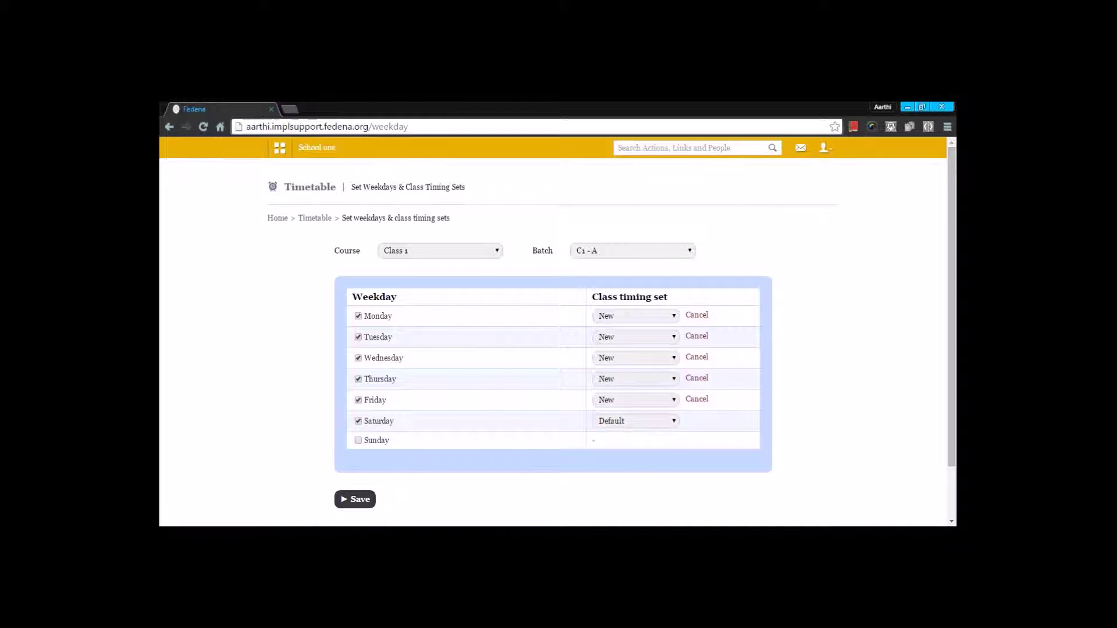
{"action": "left_click", "coordinate": [356, 499]}
{"action": "left_click", "coordinate": [599, 228]}
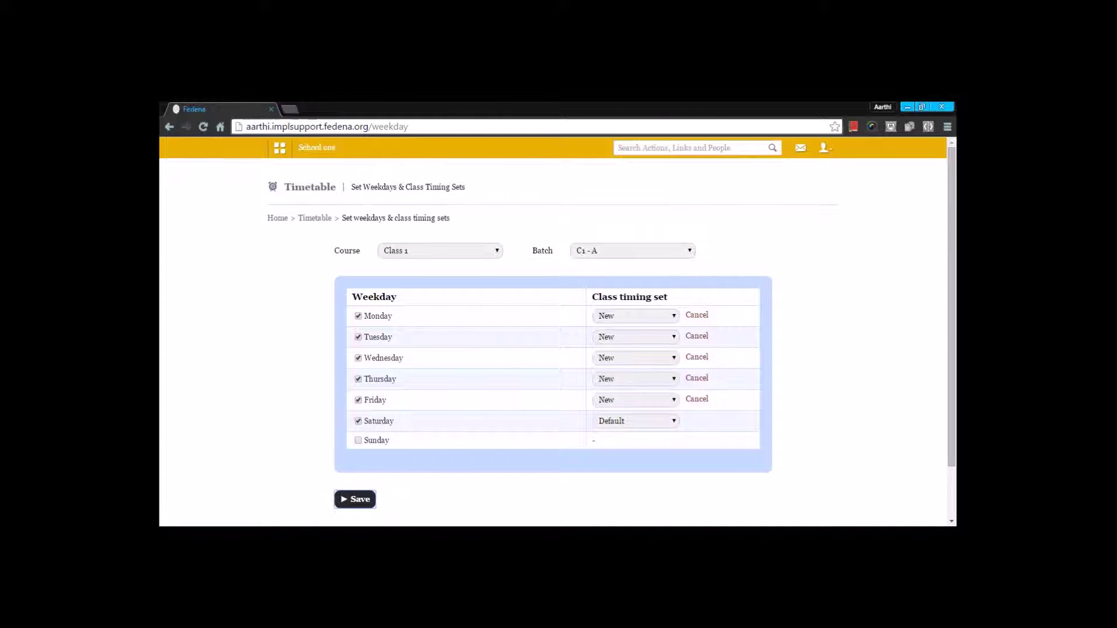
Open timetable management and check the inactive timetables before returning to the active timetables
{"action": "left_click", "coordinate": [314, 218]}
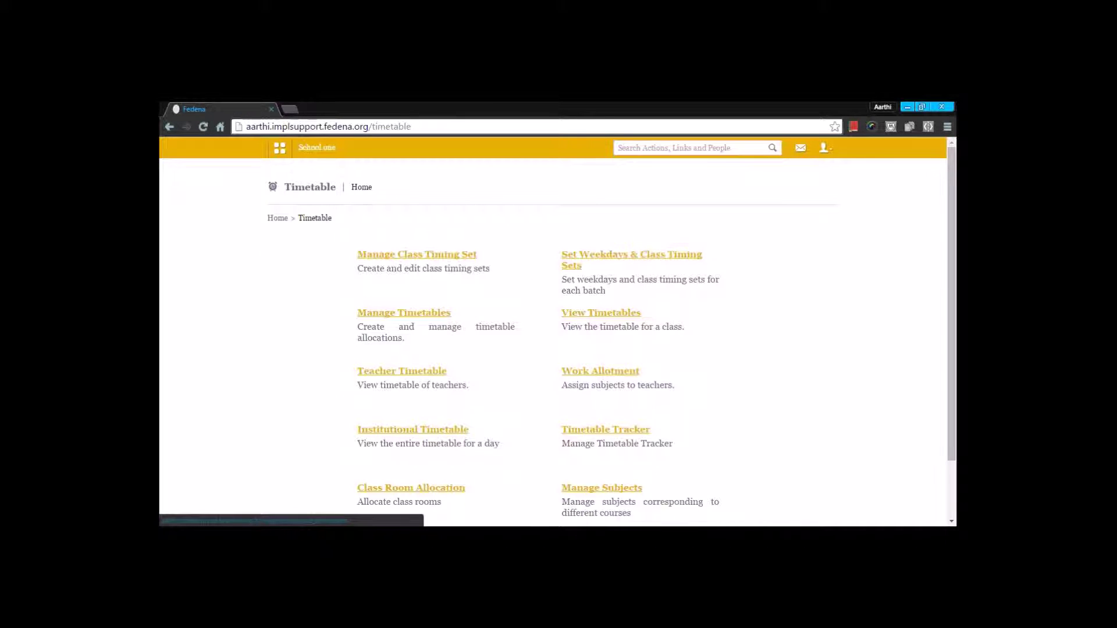
{"action": "left_click", "coordinate": [403, 312]}
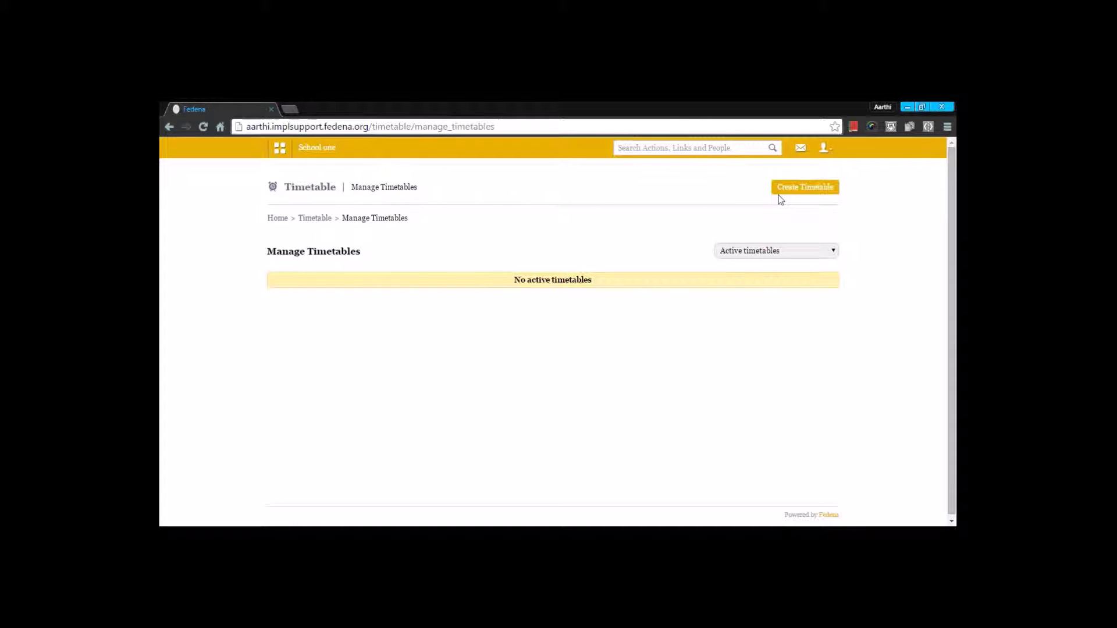
{"action": "left_click", "coordinate": [739, 251]}
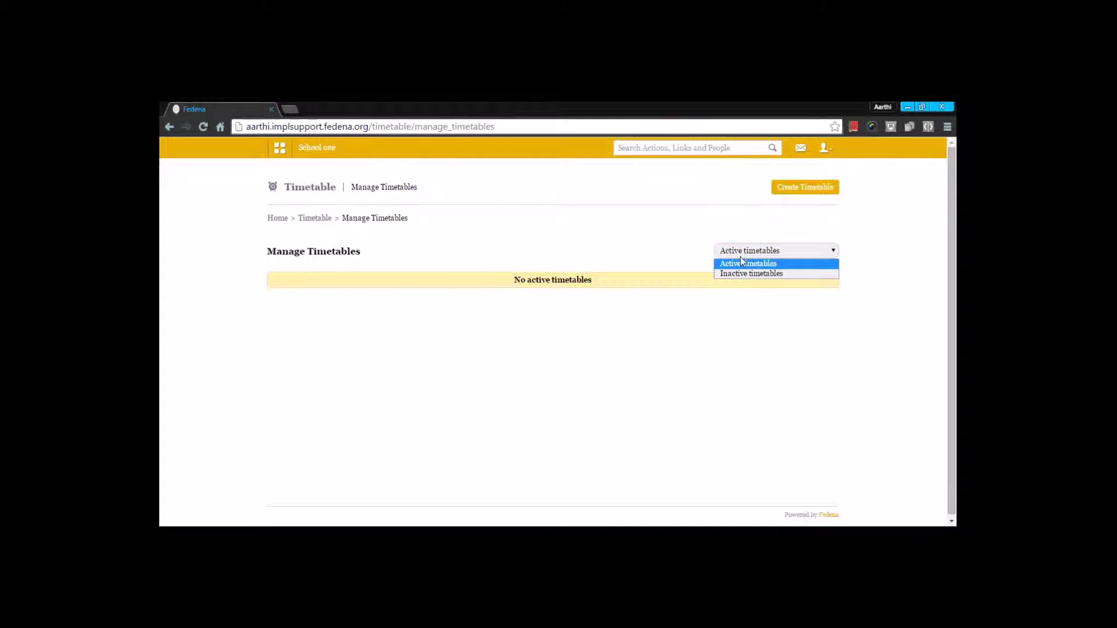
{"action": "left_click", "coordinate": [736, 274]}
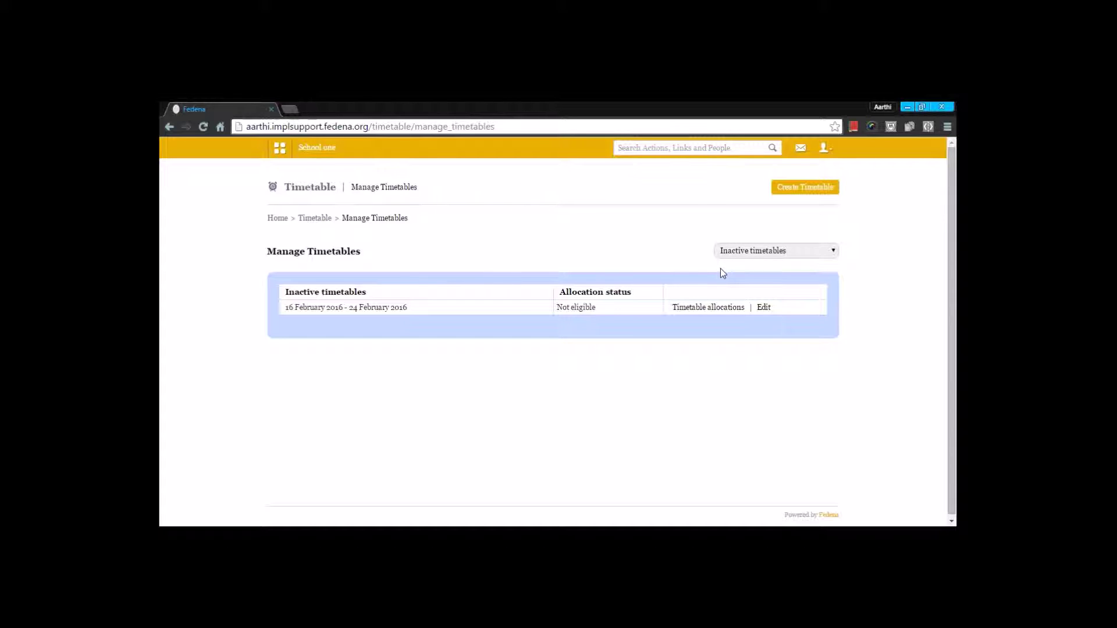
{"action": "left_click", "coordinate": [757, 251]}
{"action": "left_click", "coordinate": [751, 264]}
Create a timetable running from 29 February 2016 to 07 March 2016 and open its timetable allocations
{"action": "left_click", "coordinate": [797, 190]}
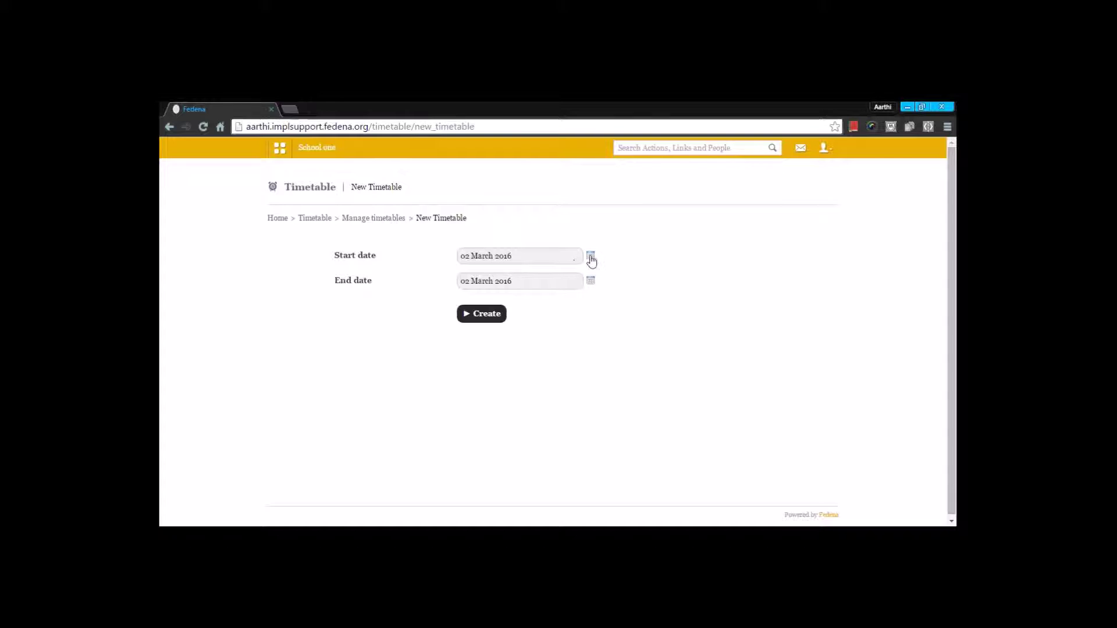
{"action": "left_click", "coordinate": [590, 258]}
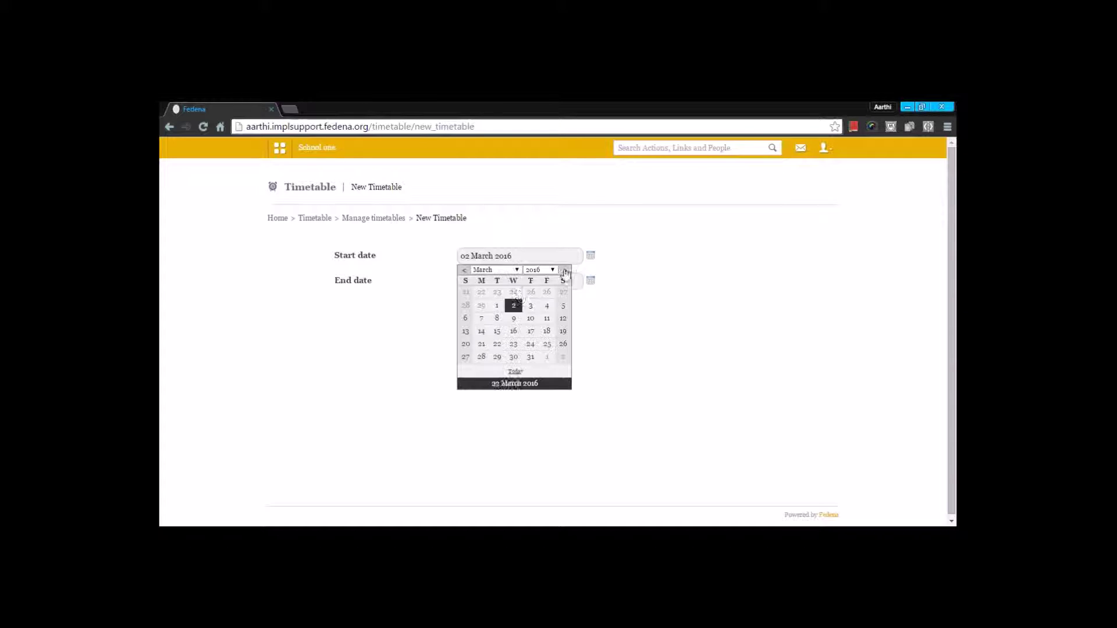
{"action": "left_click", "coordinate": [481, 308]}
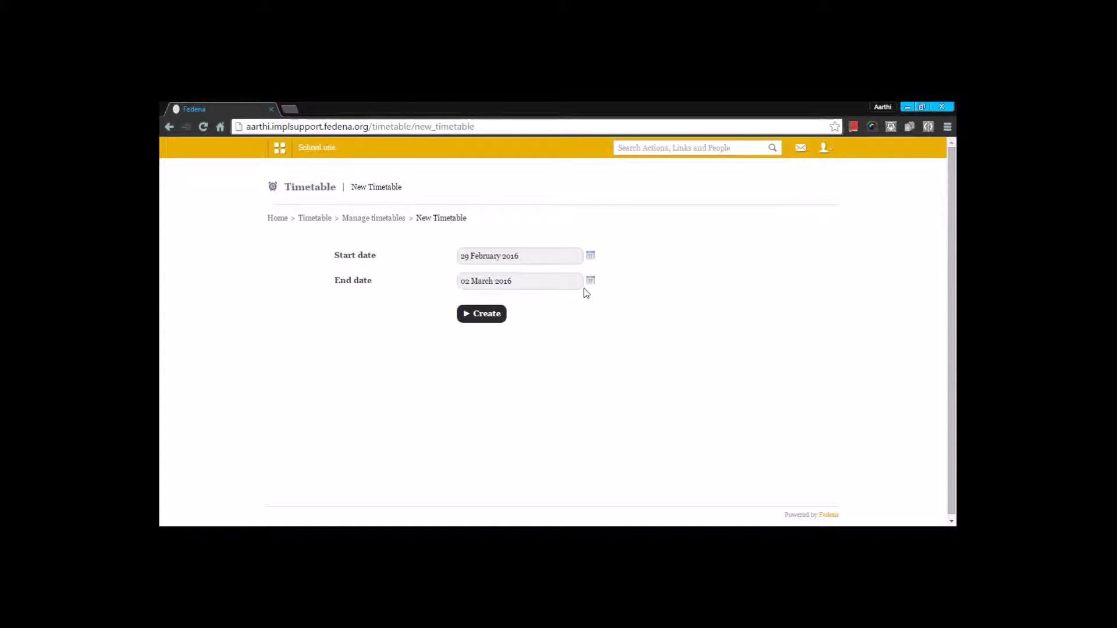
{"action": "left_click", "coordinate": [590, 281]}
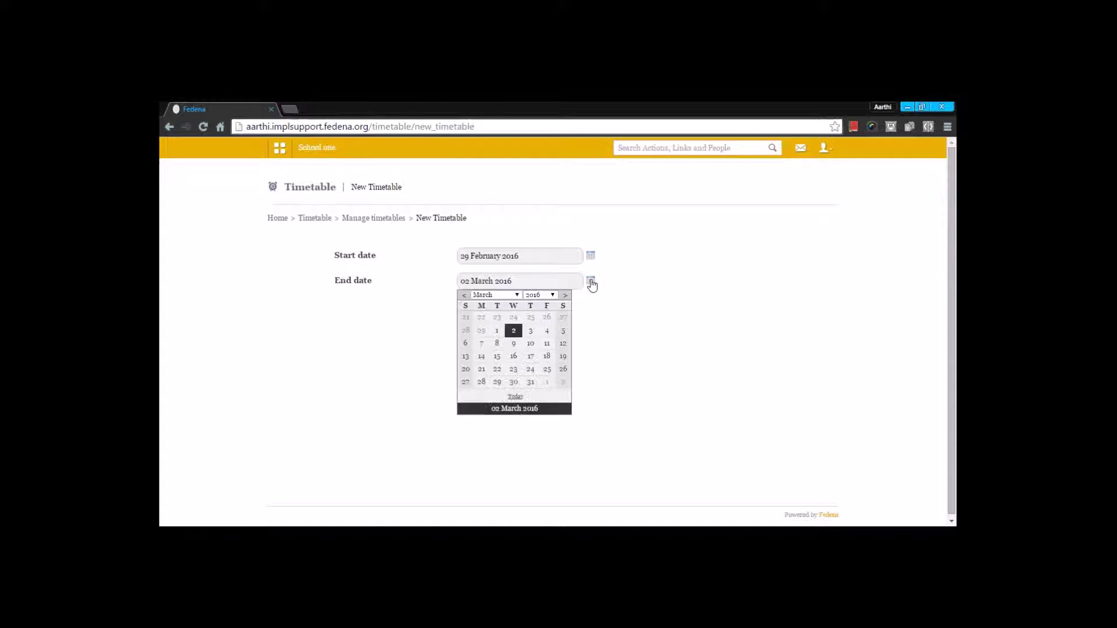
{"action": "left_click", "coordinate": [482, 344]}
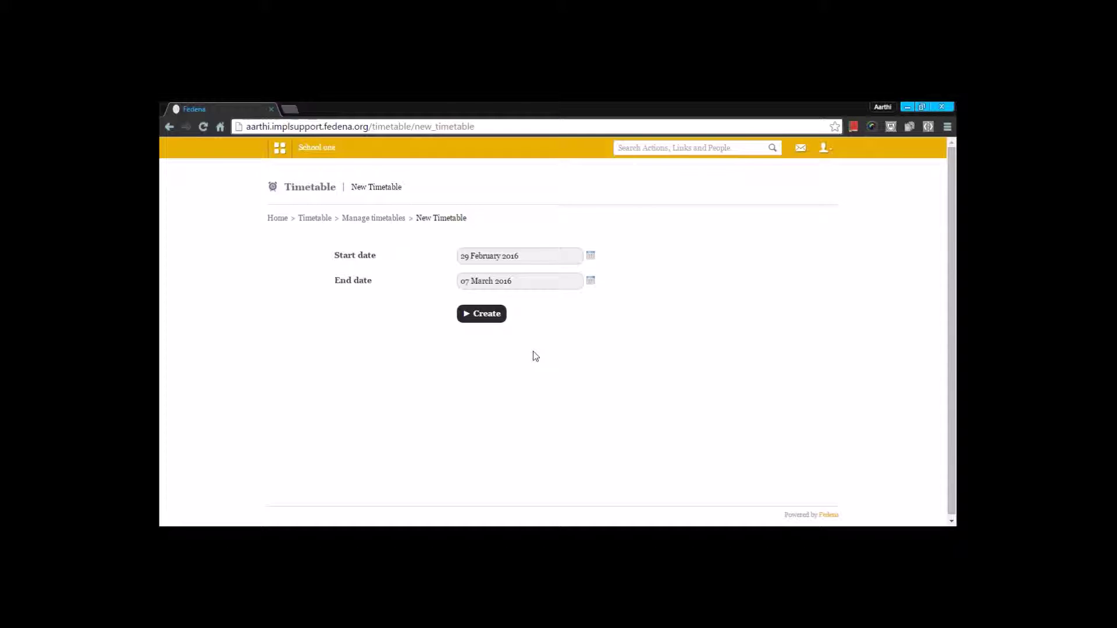
{"action": "left_click", "coordinate": [482, 315]}
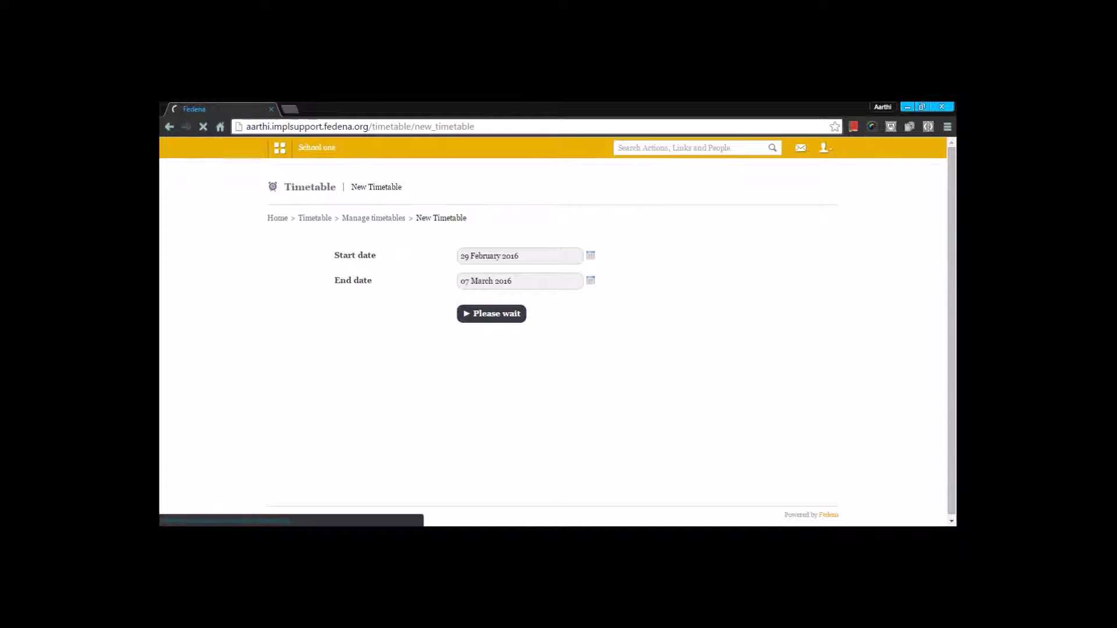
{"action": "left_click", "coordinate": [709, 308]}
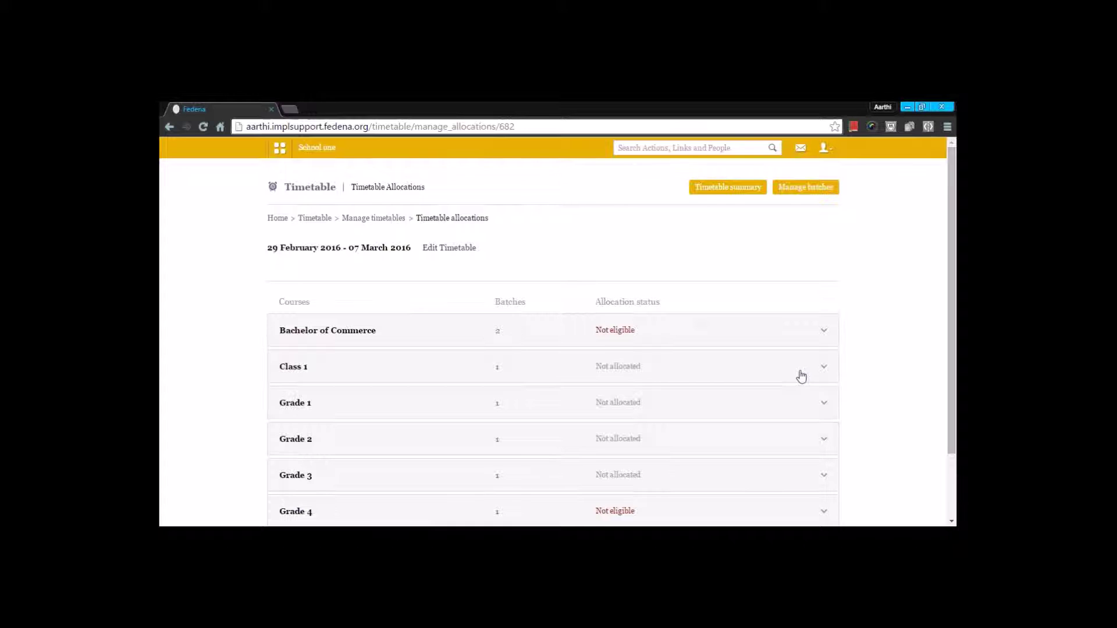
Open the allocations of Class 1 batch A and look over its weekly time slots from Monday to Saturday
{"action": "left_click", "coordinate": [820, 372]}
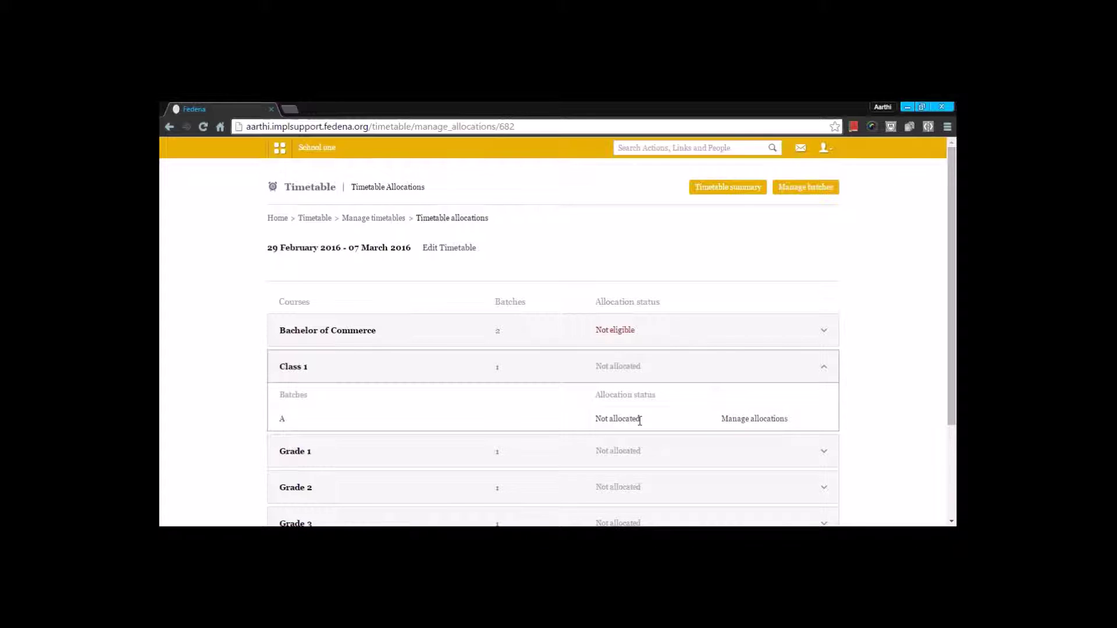
{"action": "left_click", "coordinate": [764, 420]}
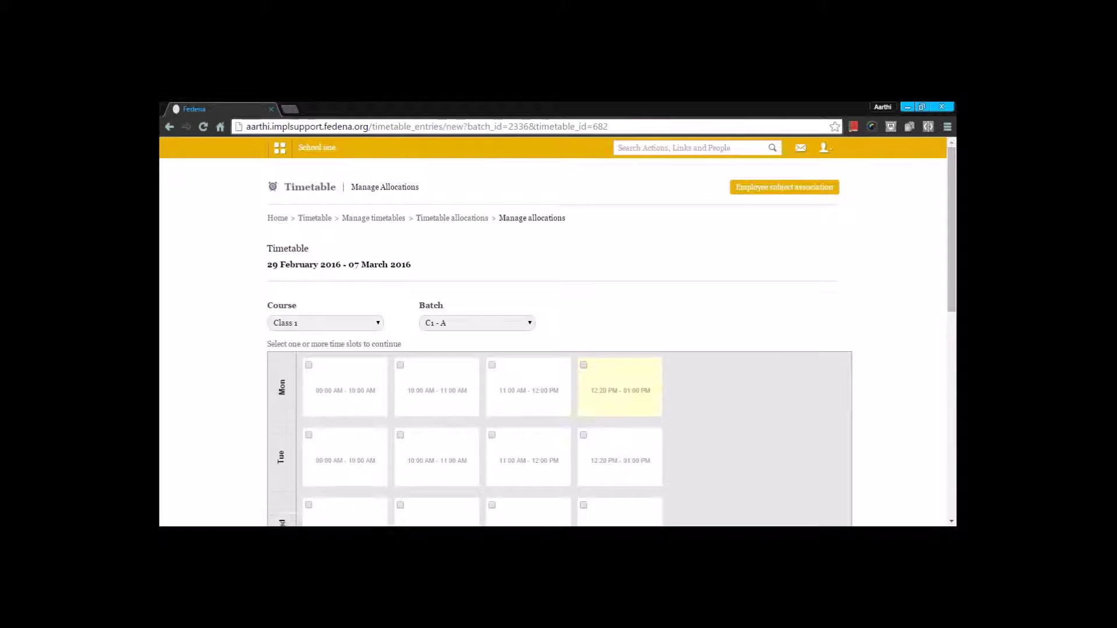
{"action": "scroll", "coordinate": [616, 374], "scroll_direction": "down", "scroll_amount": 2}
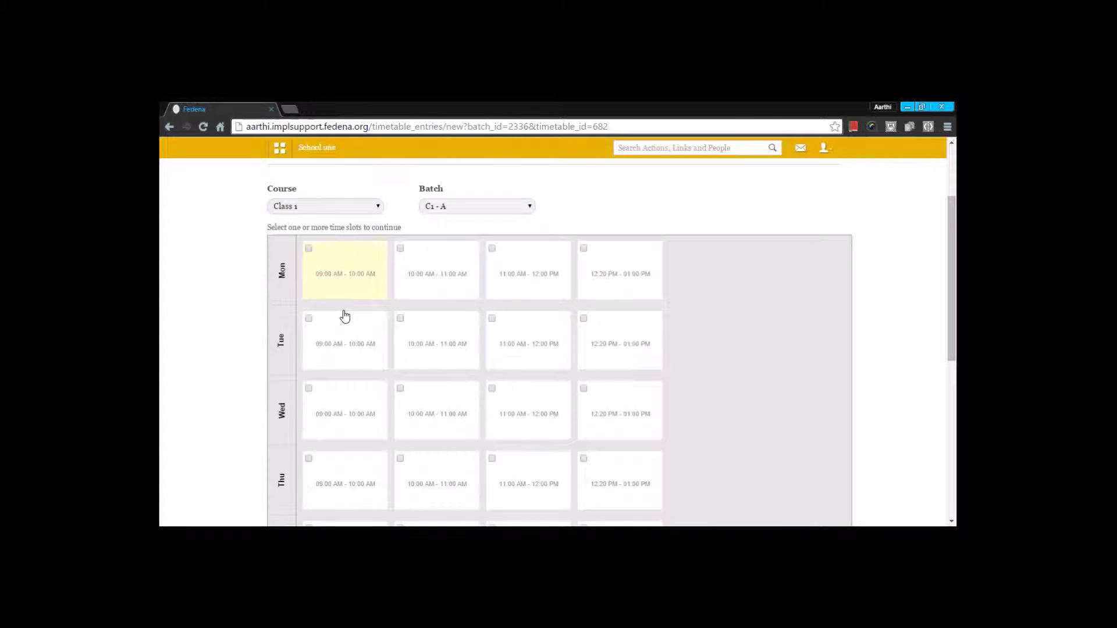
{"action": "scroll", "coordinate": [325, 305], "scroll_direction": "down", "scroll_amount": 2}
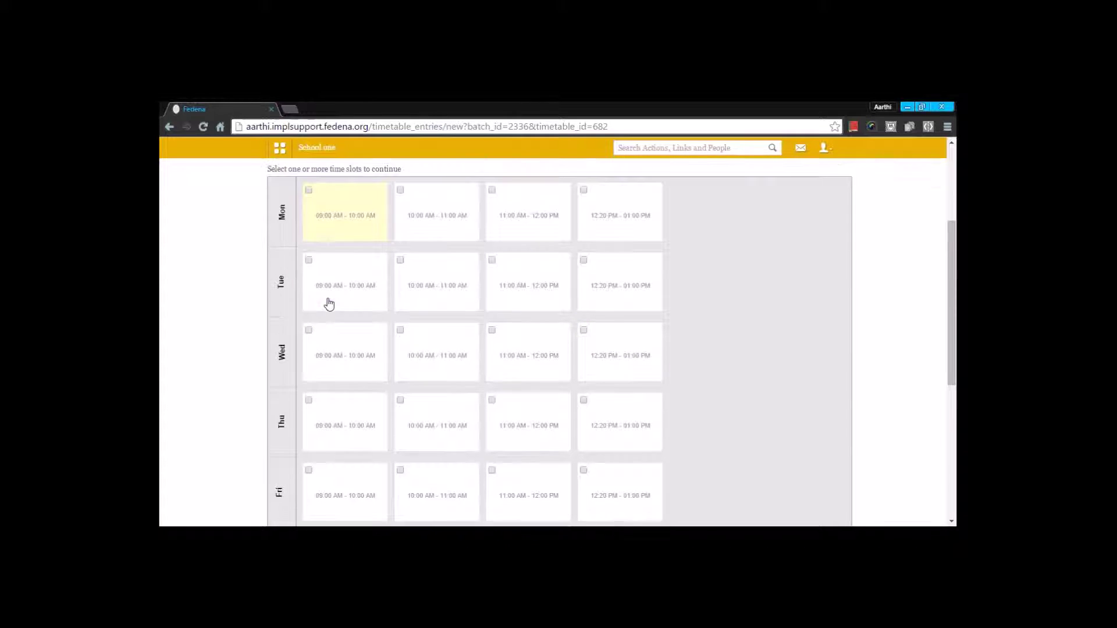
{"action": "scroll", "coordinate": [600, 442], "scroll_direction": "up", "scroll_amount": 4}
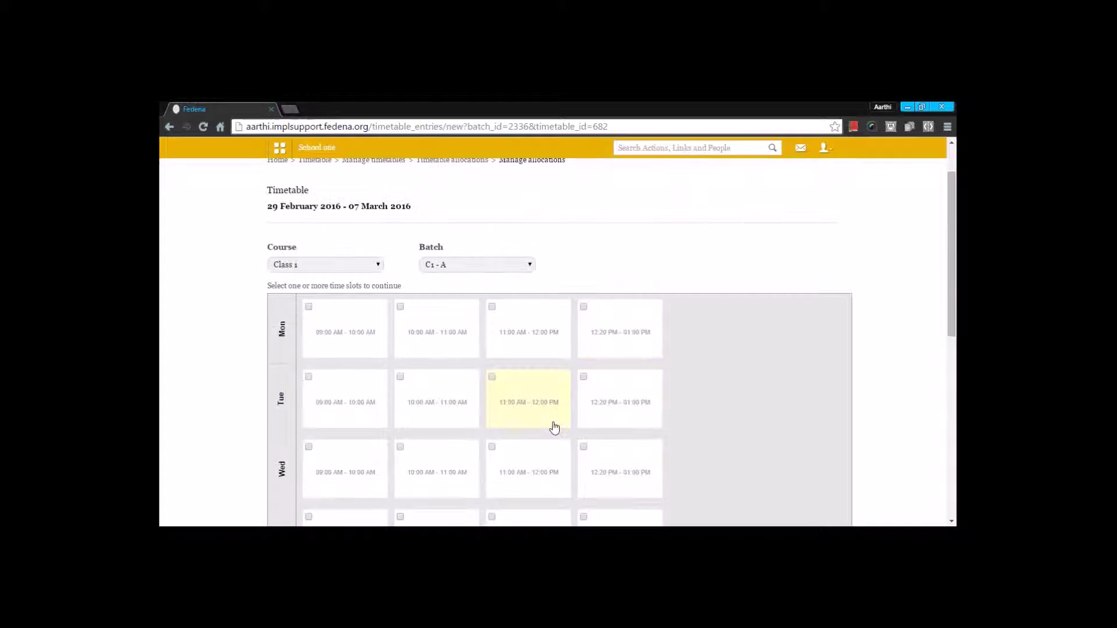
{"action": "scroll", "coordinate": [369, 343], "scroll_direction": "down", "scroll_amount": 5}
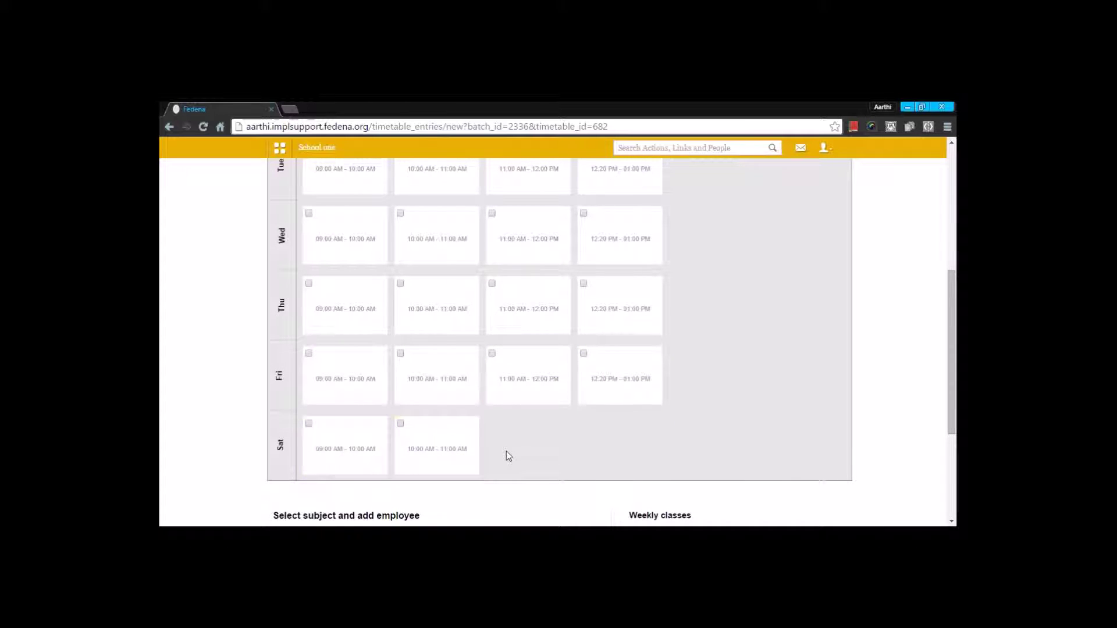
{"action": "scroll", "coordinate": [507, 455], "scroll_direction": "up", "scroll_amount": 3}
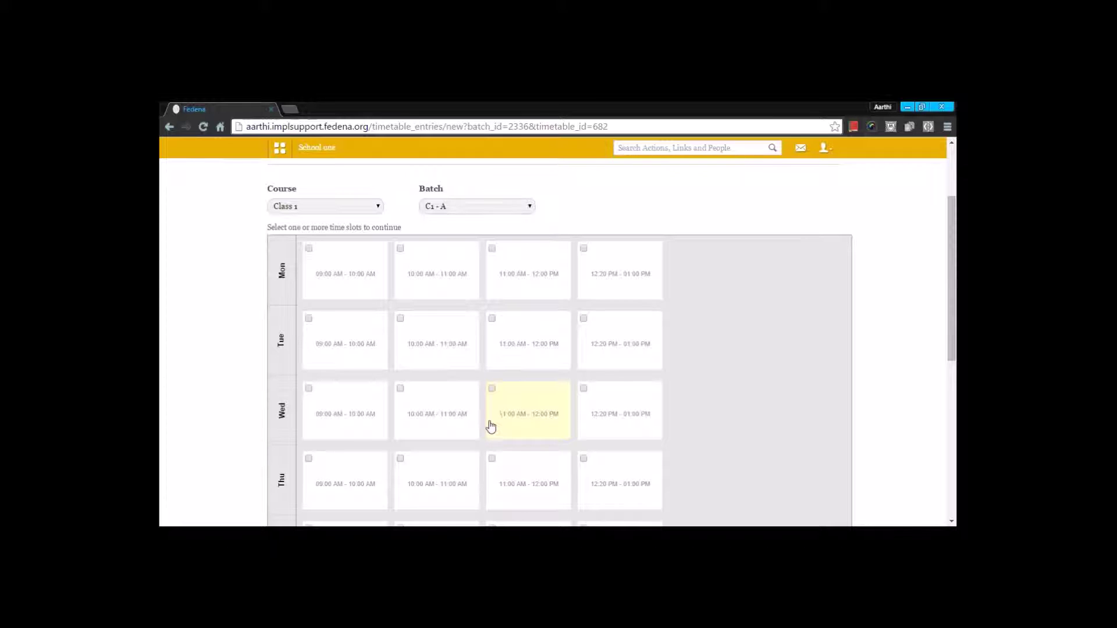
{"action": "scroll", "coordinate": [491, 427], "scroll_direction": "down", "scroll_amount": 3}
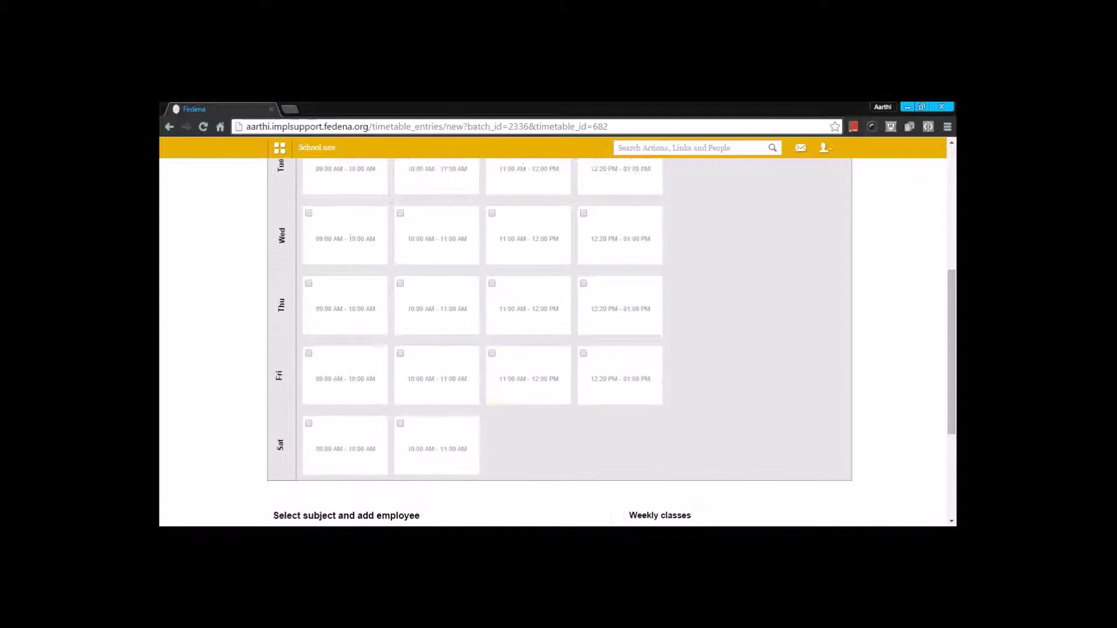
{"action": "scroll", "coordinate": [535, 401], "scroll_direction": "up", "scroll_amount": 4}
{"action": "scroll", "coordinate": [535, 402], "scroll_direction": "down", "scroll_amount": 5}
{"action": "scroll", "coordinate": [535, 402], "scroll_direction": "up", "scroll_amount": 2}
{"action": "scroll", "coordinate": [447, 363], "scroll_direction": "up", "scroll_amount": 2}
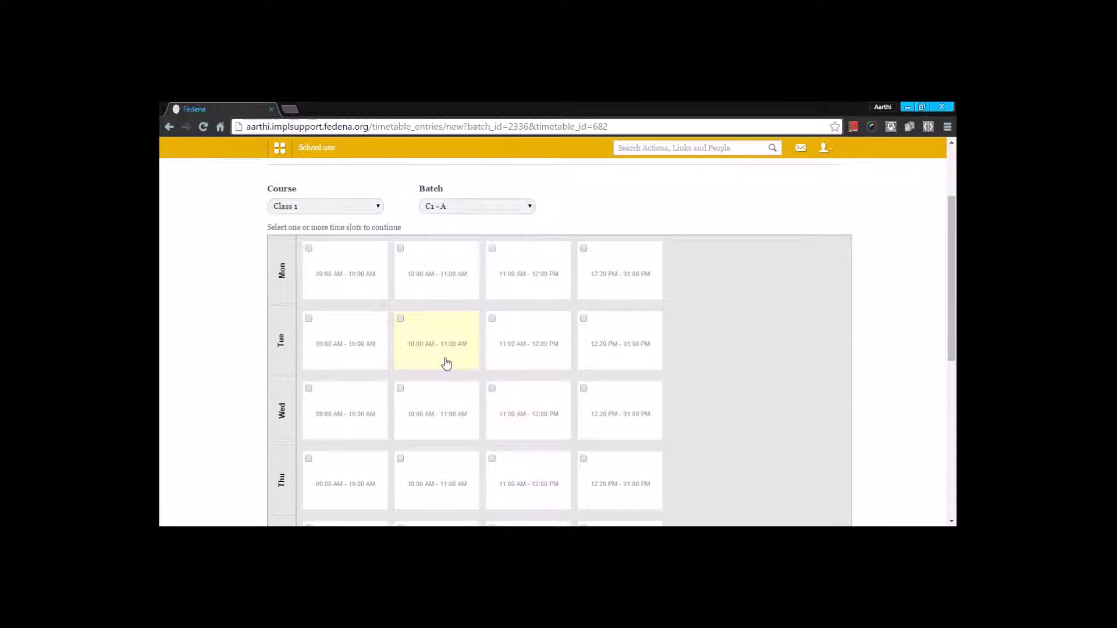
{"action": "scroll", "coordinate": [445, 362], "scroll_direction": "down", "scroll_amount": 3}
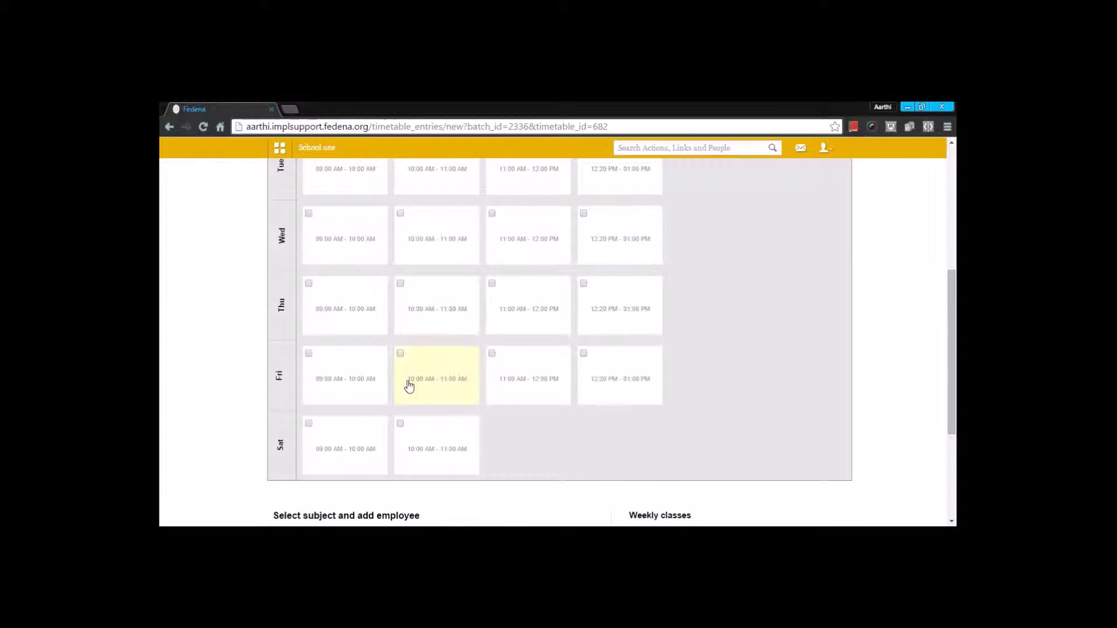
Select the 09:00 AM slots on Monday, Wednesday and Saturday and the 11:00 AM slots on Tuesday and Friday
{"action": "scroll", "coordinate": [407, 349], "scroll_direction": "up", "scroll_amount": 3}
{"action": "left_click", "coordinate": [349, 280]}
{"action": "left_click", "coordinate": [526, 337]}
{"action": "left_click", "coordinate": [317, 427]}
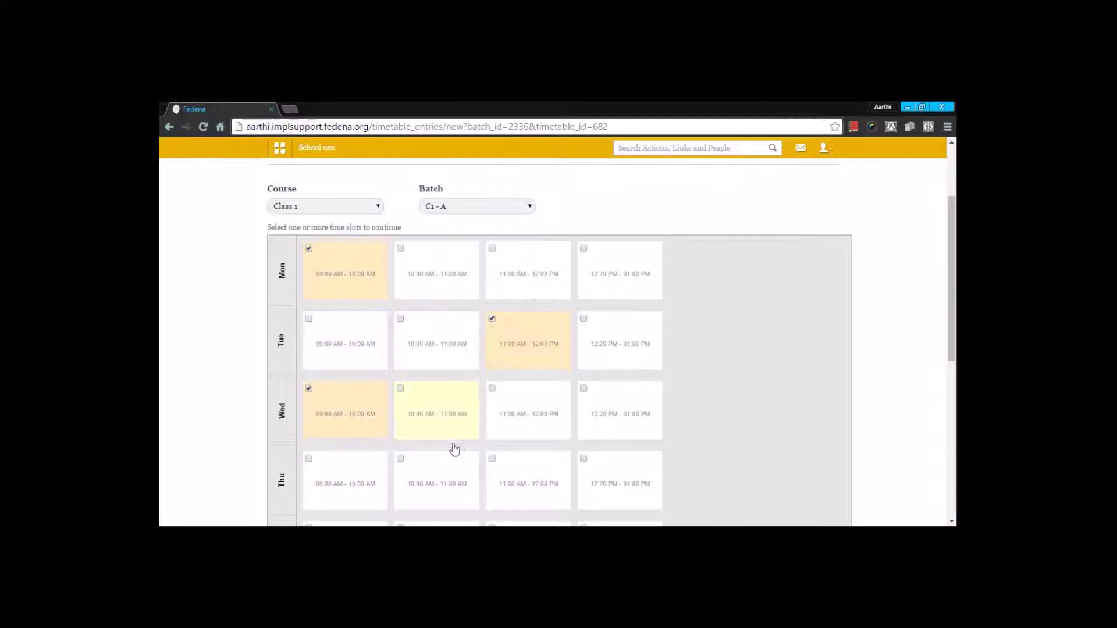
{"action": "scroll", "coordinate": [505, 428], "scroll_direction": "down", "scroll_amount": 2}
{"action": "left_click", "coordinate": [553, 443]}
{"action": "left_click", "coordinate": [369, 494]}
Choose English as the subject and assign its first listed employee to the selected slots
{"action": "scroll", "coordinate": [367, 466], "scroll_direction": "down", "scroll_amount": 4}
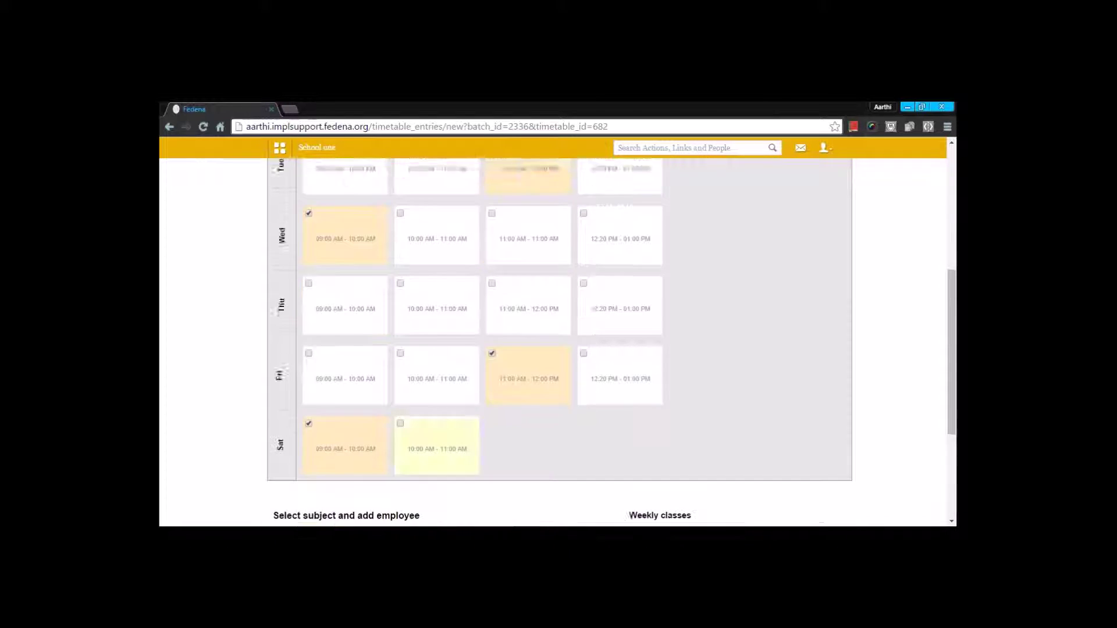
{"action": "left_click", "coordinate": [351, 377]}
{"action": "left_click", "coordinate": [343, 397]}
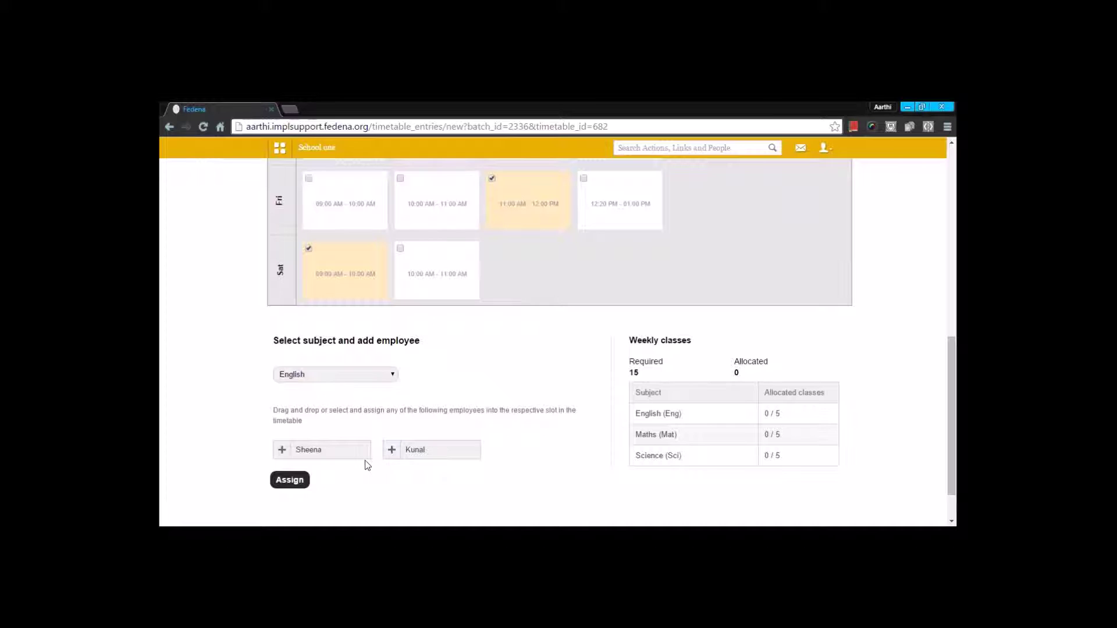
{"action": "left_click", "coordinate": [331, 453]}
Select the 10:00 AM slots on Monday, Thursday and Saturday, the Tuesday 09:00 AM slot and the Wednesday 12:20 PM slot
{"action": "scroll", "coordinate": [487, 427], "scroll_direction": "up", "scroll_amount": 4}
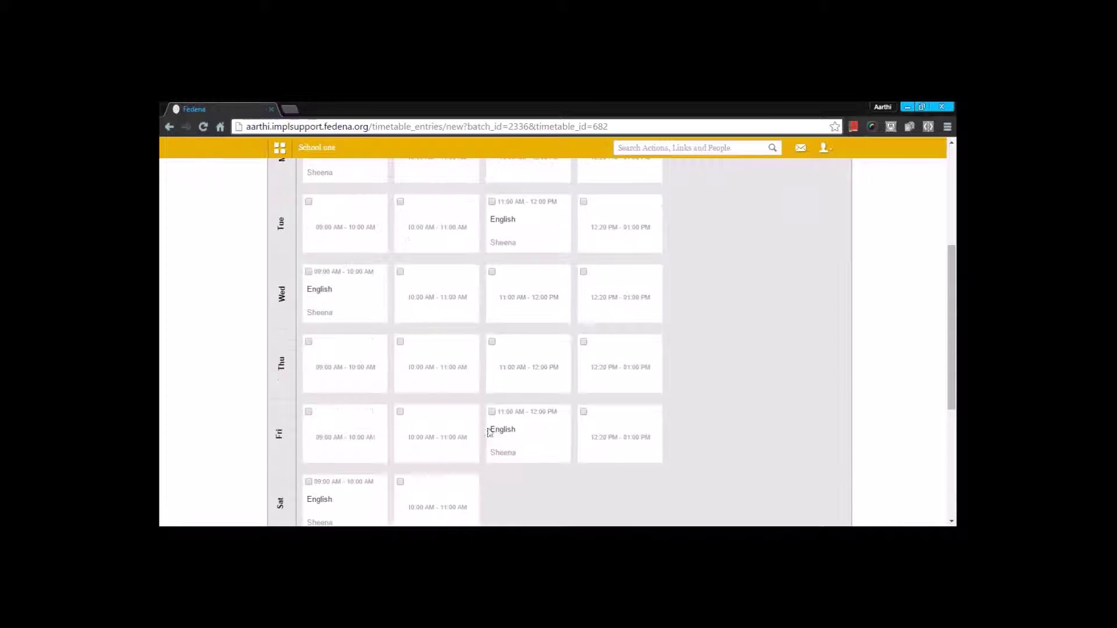
{"action": "scroll", "coordinate": [416, 341], "scroll_direction": "up", "scroll_amount": 2}
{"action": "mouse_move", "coordinate": [336, 285]}
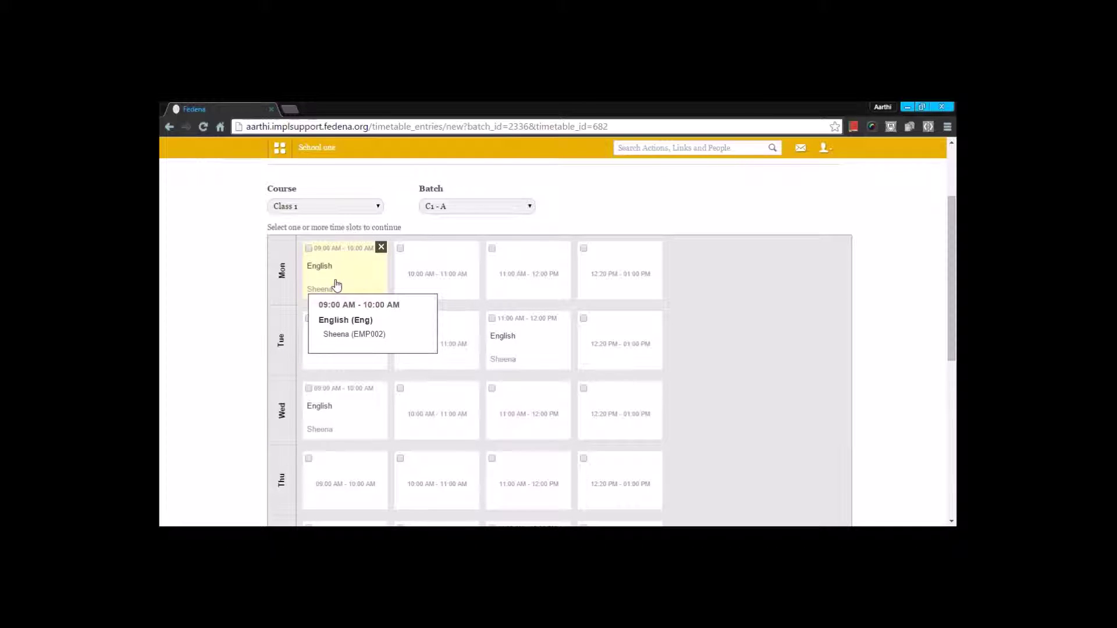
{"action": "left_click", "coordinate": [436, 271]}
{"action": "left_click", "coordinate": [349, 349]}
{"action": "left_click", "coordinate": [619, 410]}
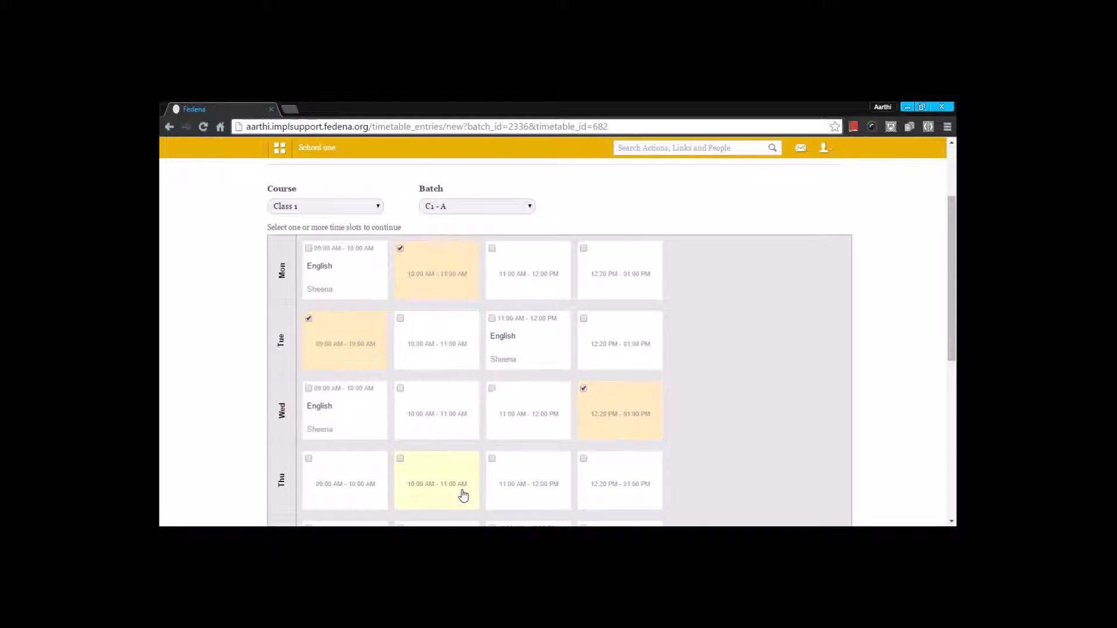
{"action": "left_click", "coordinate": [473, 486]}
{"action": "scroll", "coordinate": [474, 486], "scroll_direction": "down", "scroll_amount": 4}
{"action": "left_click", "coordinate": [436, 390]}
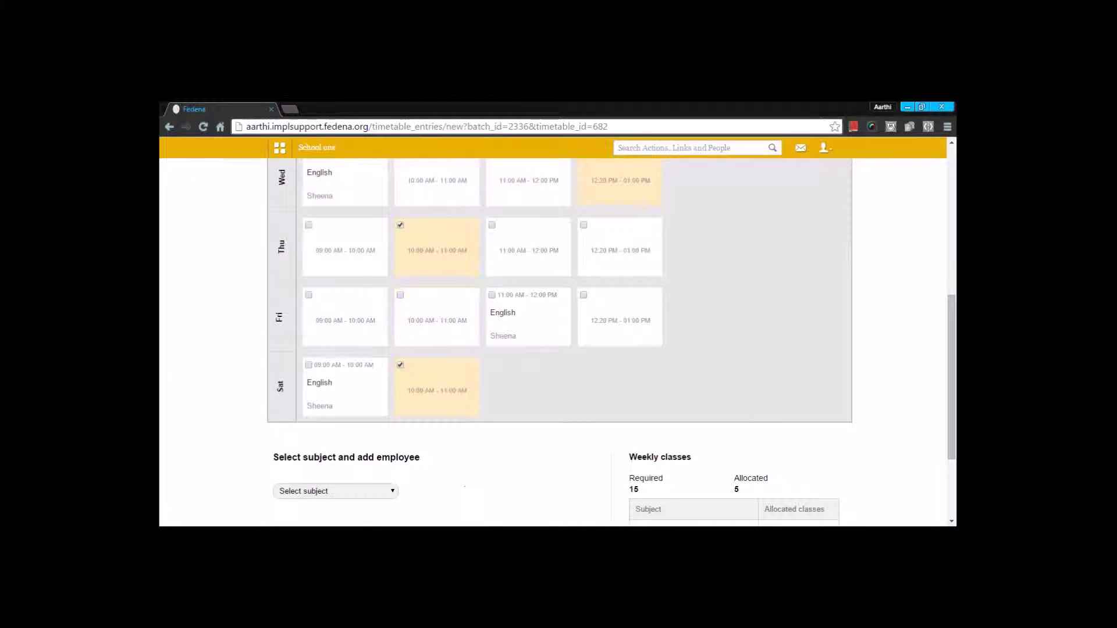
Assign English with its second listed employee to the selected slots
{"action": "left_click", "coordinate": [357, 493]}
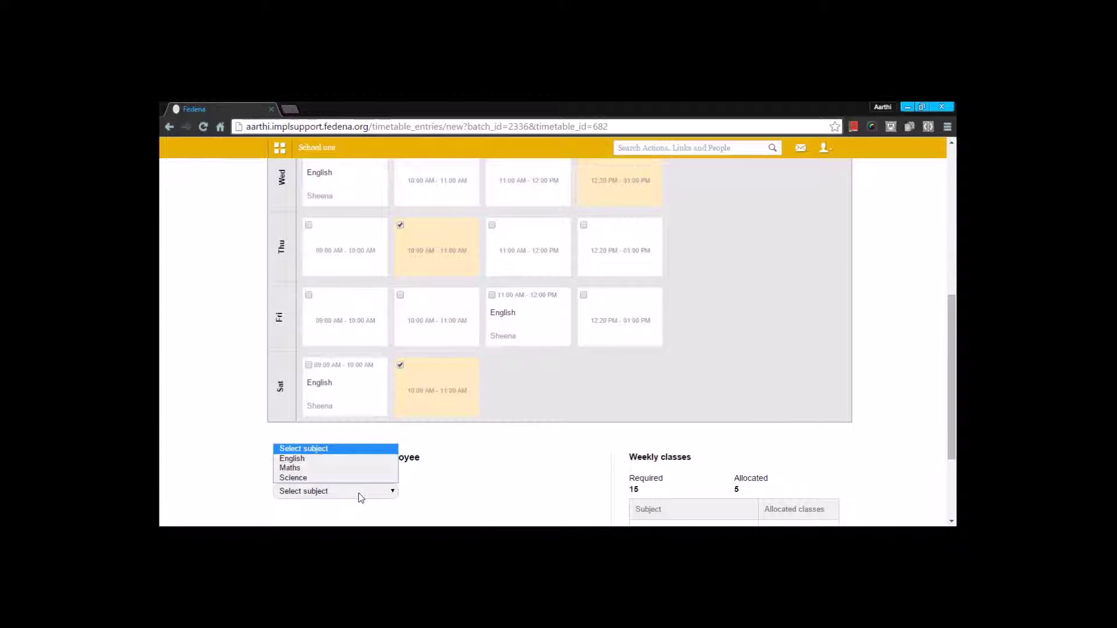
{"action": "left_click", "coordinate": [323, 460]}
{"action": "scroll", "coordinate": [407, 477], "scroll_direction": "down", "scroll_amount": 3}
{"action": "left_click", "coordinate": [391, 398]}
{"action": "left_click", "coordinate": [282, 430]}
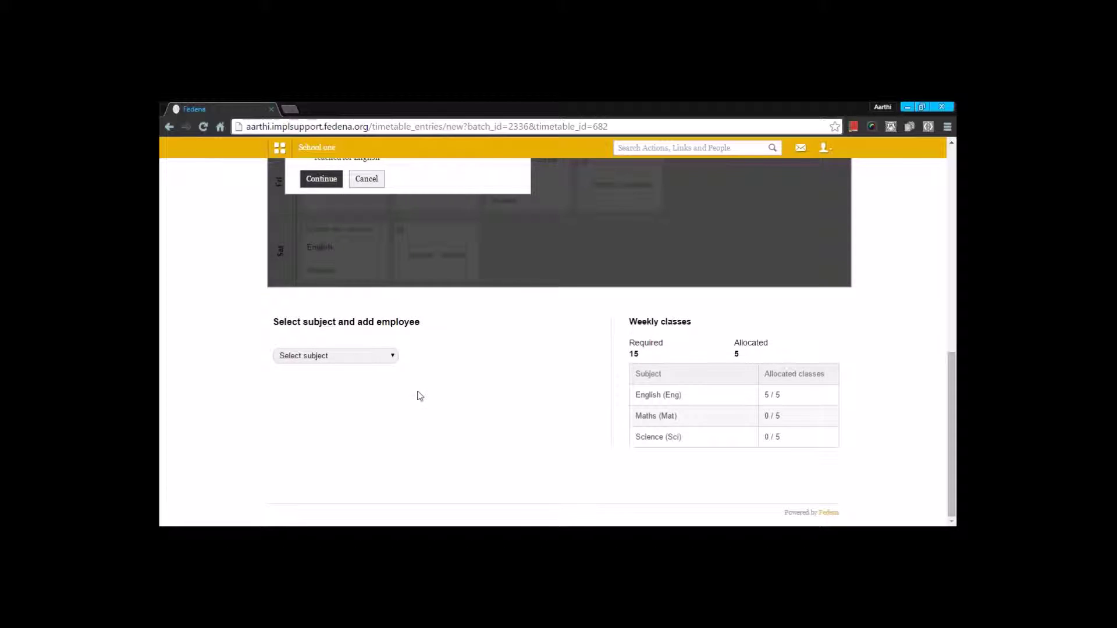
Continue with the extra English allocations for Thursday and Saturday, and cancel those for Wednesday, Tuesday and Monday
{"action": "scroll", "coordinate": [422, 401], "scroll_direction": "up", "scroll_amount": 4}
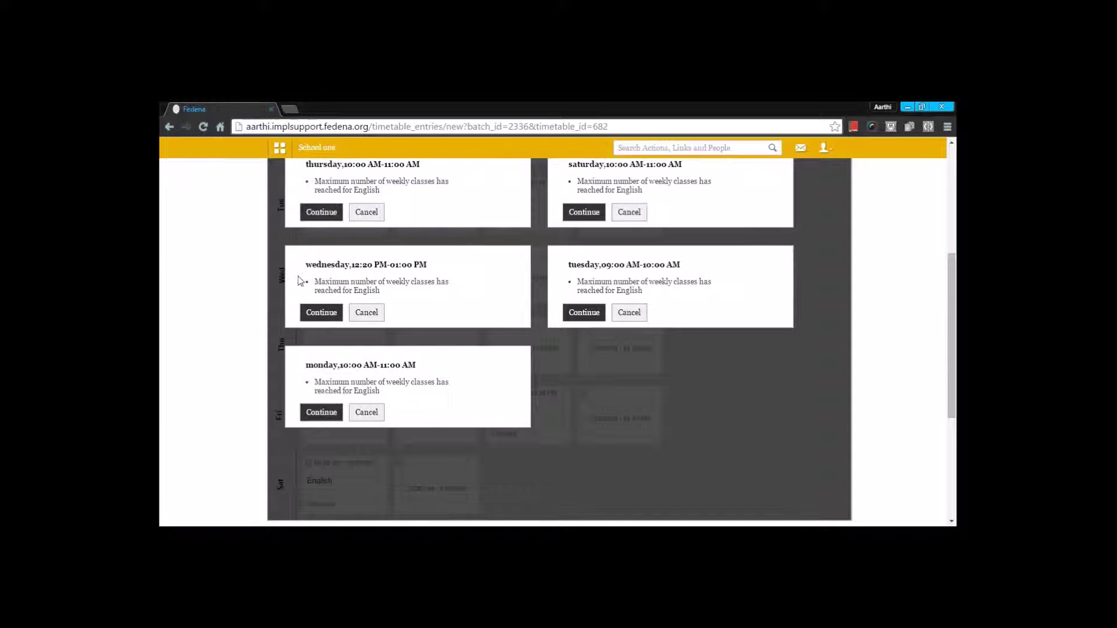
{"action": "left_click", "coordinate": [310, 213]}
{"action": "left_click", "coordinate": [589, 212]}
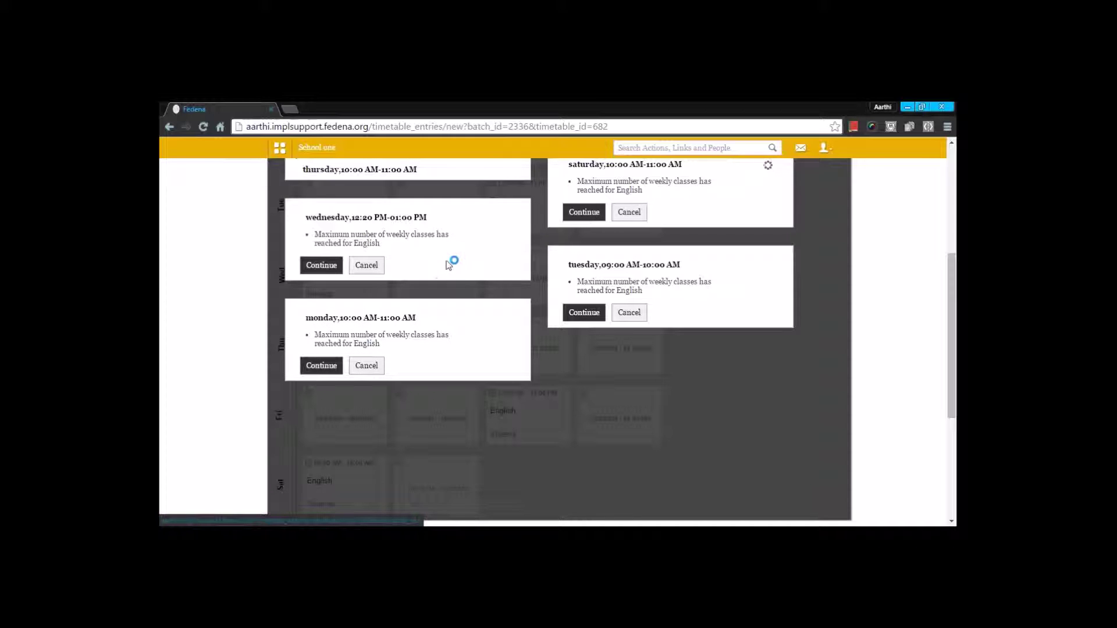
{"action": "left_click", "coordinate": [377, 268]}
{"action": "left_click", "coordinate": [630, 267]}
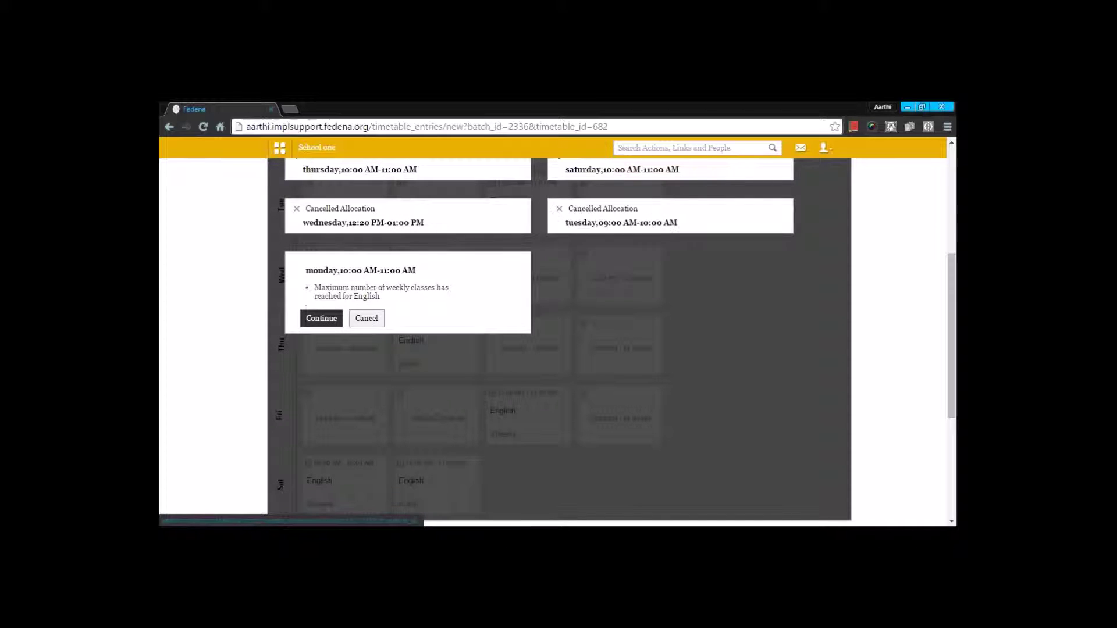
{"action": "left_click", "coordinate": [374, 319]}
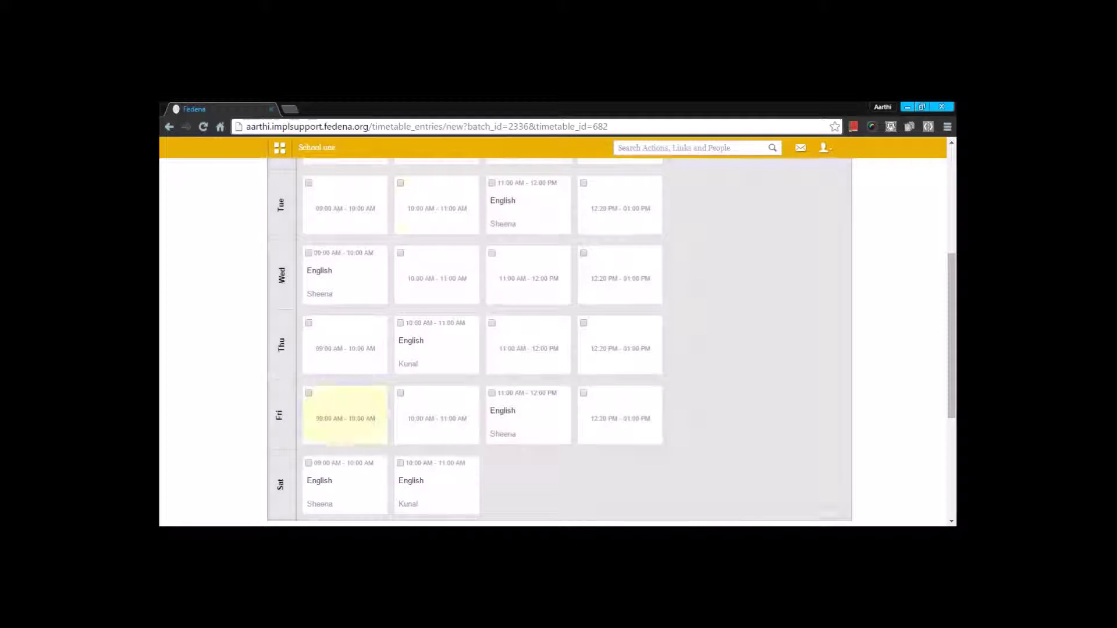
Select the Monday 10:00 AM, Tuesday 09:00 AM and Wednesday 12:20 PM slots for allocation
{"action": "scroll", "coordinate": [395, 322], "scroll_direction": "up", "scroll_amount": 2}
{"action": "left_click", "coordinate": [447, 275]}
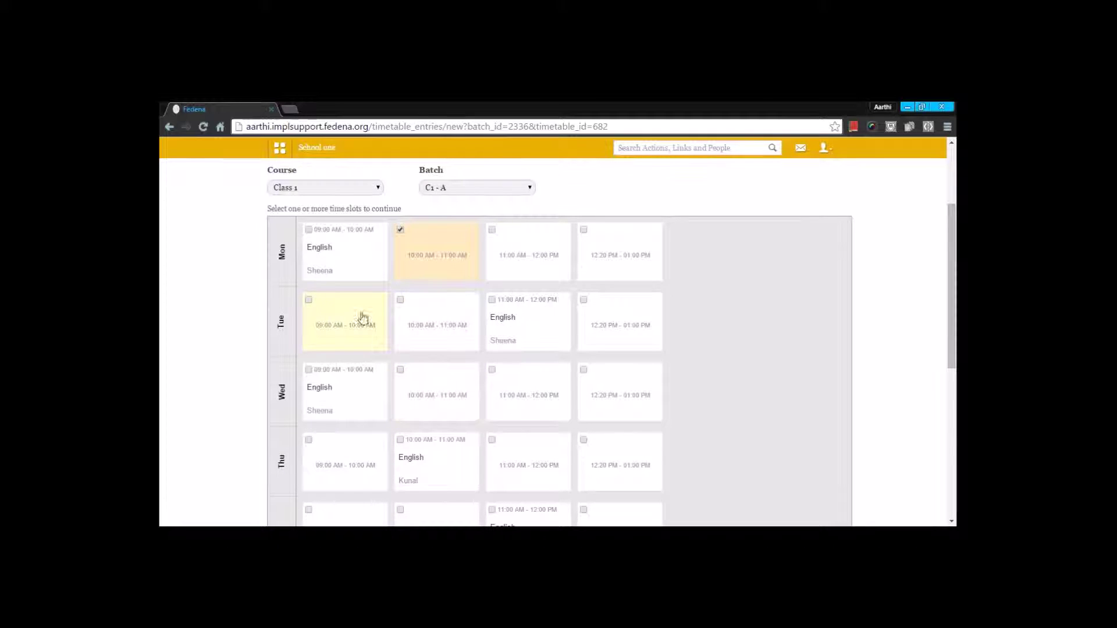
{"action": "left_click", "coordinate": [362, 318]}
{"action": "left_click", "coordinate": [603, 417]}
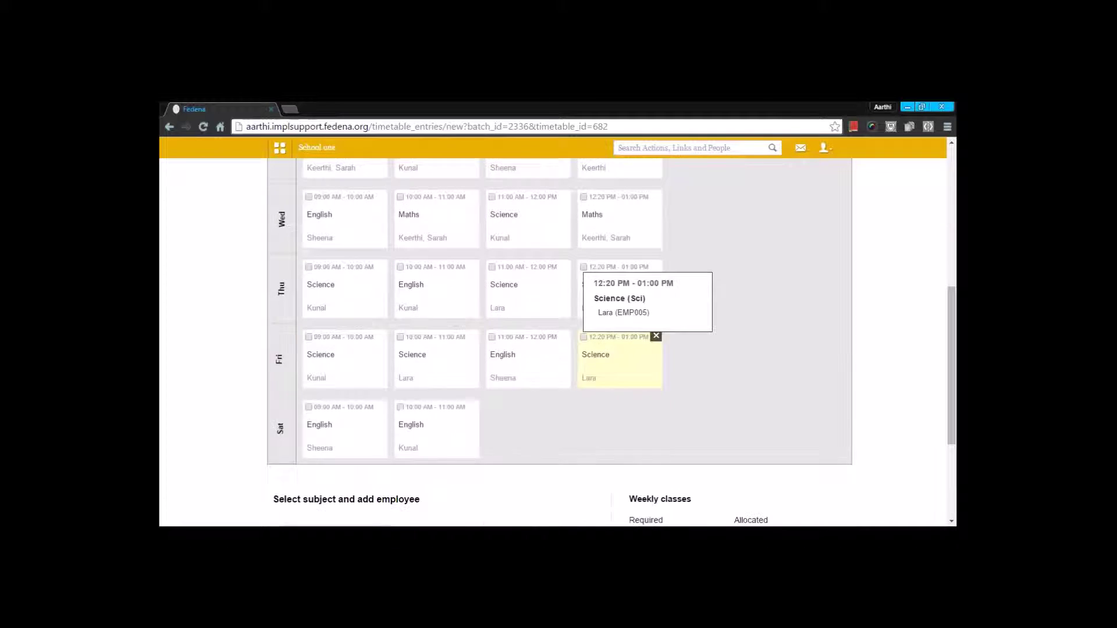
Leave the allocations and view the 29 February 2016 - 07 March 2016 timetable of batch C1 - A
{"action": "scroll", "coordinate": [775, 305], "scroll_direction": "up", "scroll_amount": 1}
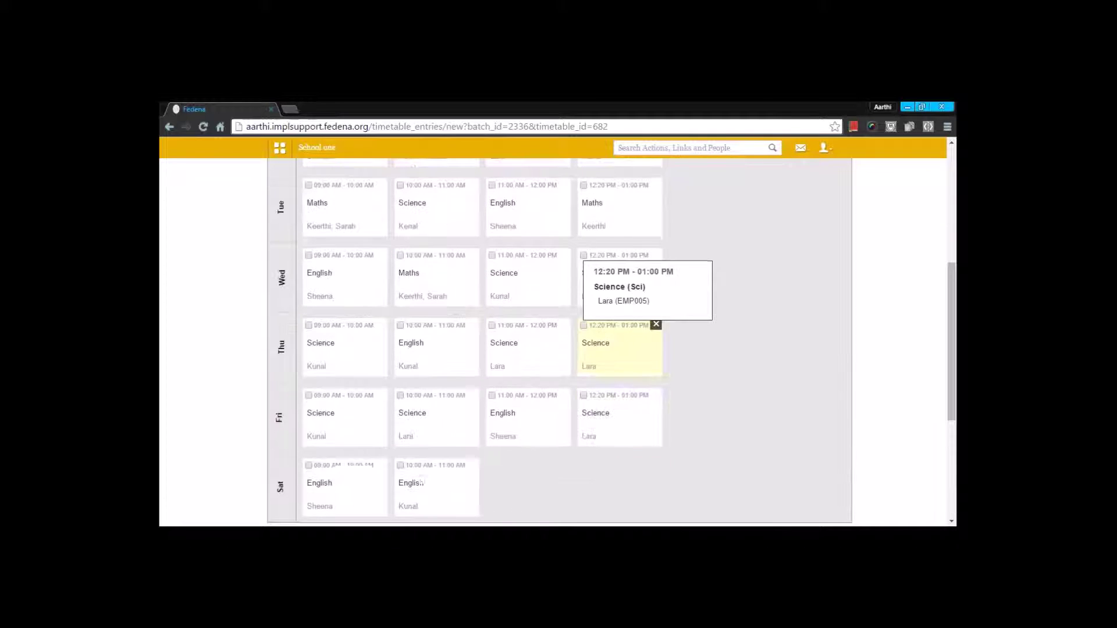
{"action": "scroll", "coordinate": [779, 314], "scroll_direction": "up", "scroll_amount": 4}
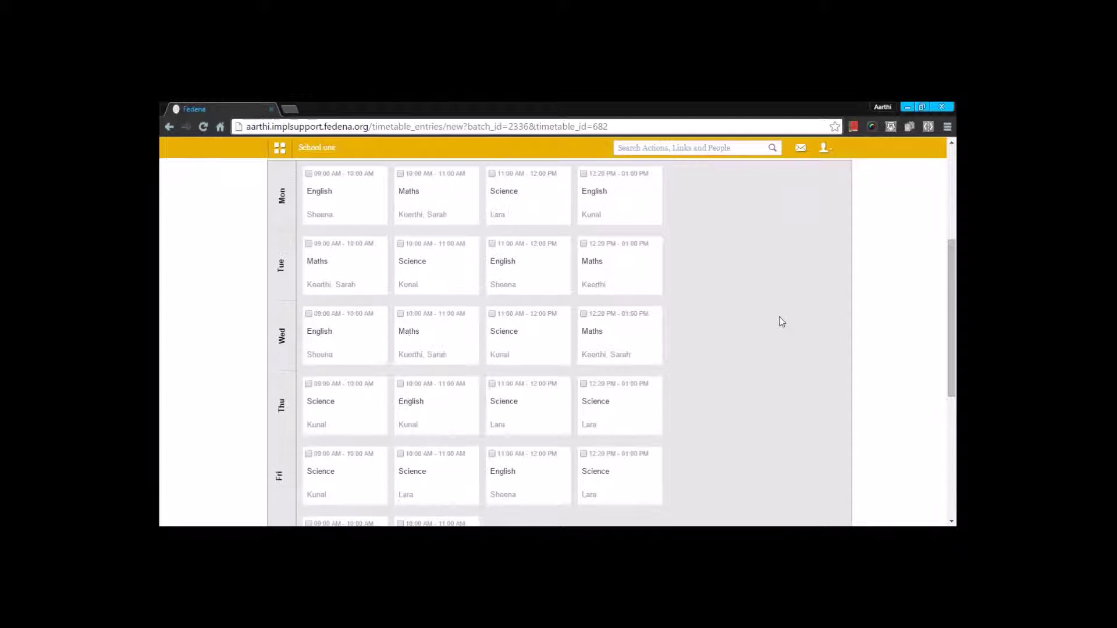
{"action": "scroll", "coordinate": [431, 232], "scroll_direction": "up", "scroll_amount": 1}
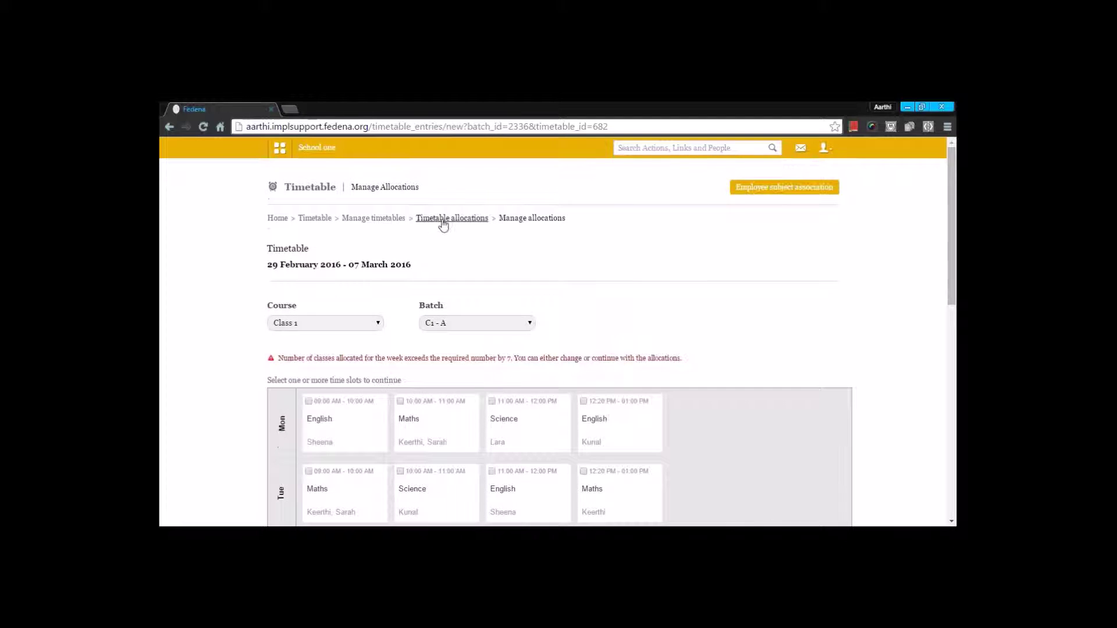
{"action": "left_click", "coordinate": [447, 218]}
{"action": "left_click", "coordinate": [317, 220]}
{"action": "left_click", "coordinate": [603, 315]}
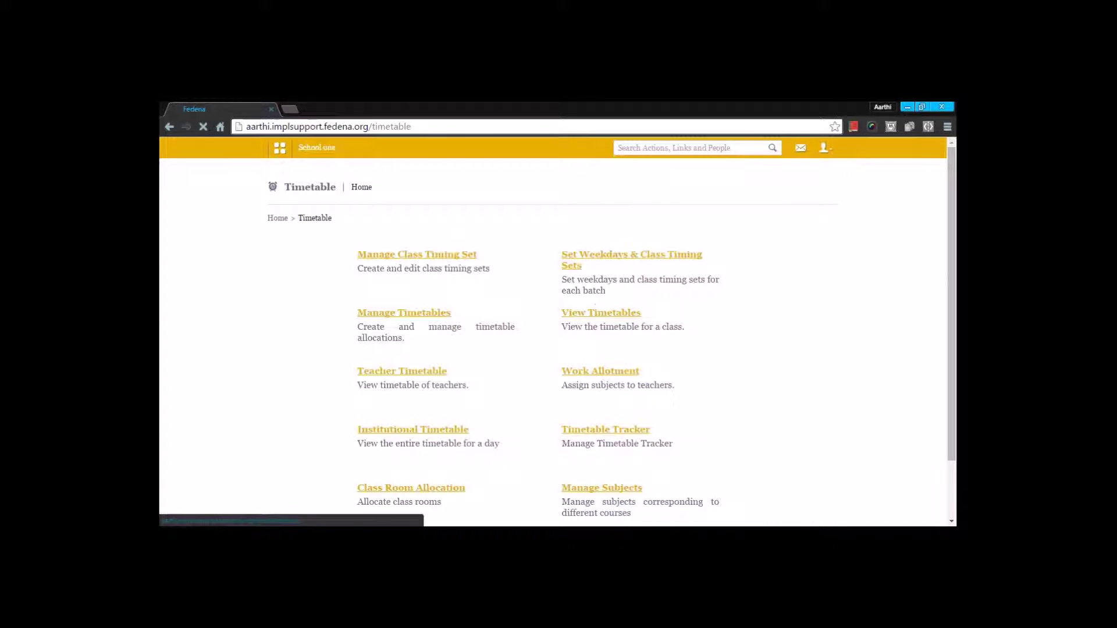
{"action": "left_click", "coordinate": [446, 256]}
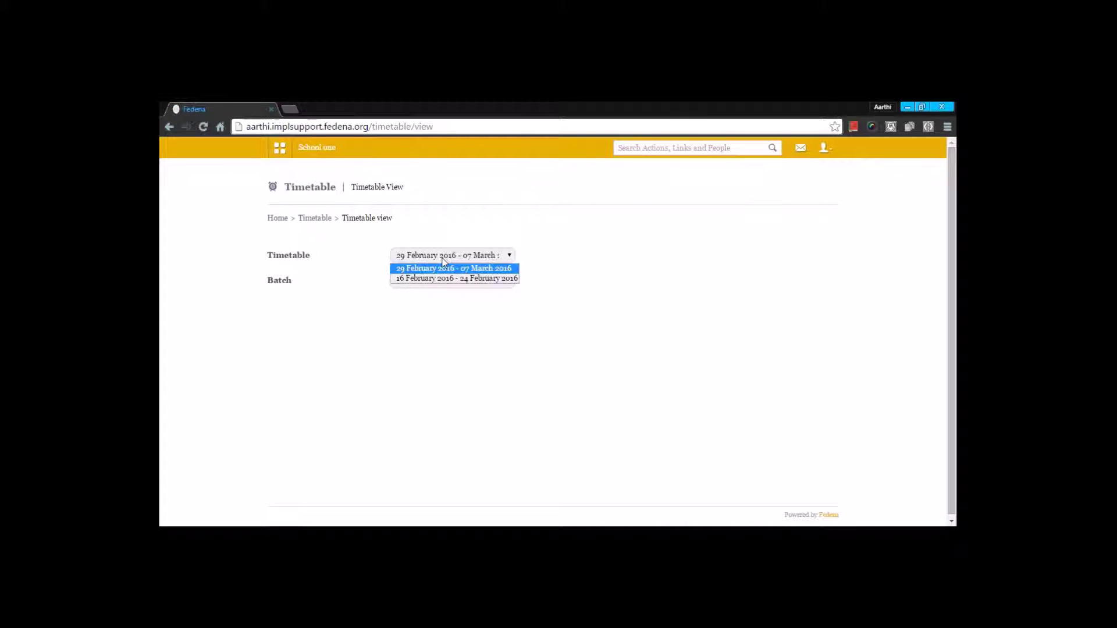
{"action": "left_click", "coordinate": [442, 271]}
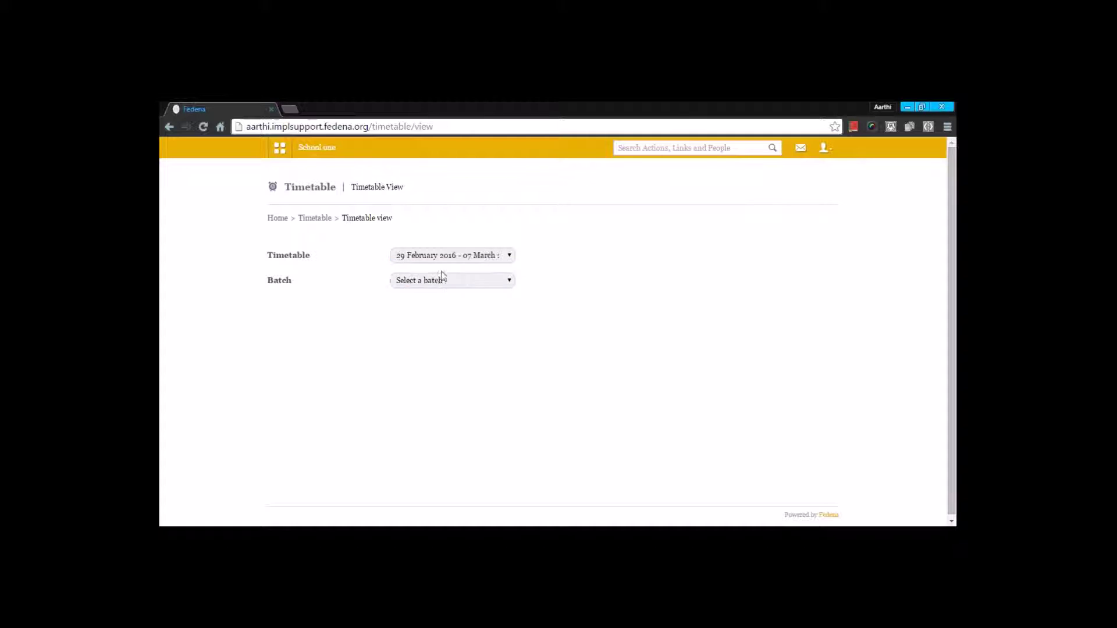
{"action": "left_click", "coordinate": [441, 281]}
{"action": "left_click", "coordinate": [429, 324]}
Look through the C1 - A timetable from Monday to Saturday, checking the breaks and the employees assigned to the periods
{"action": "scroll", "coordinate": [652, 243], "scroll_direction": "down", "scroll_amount": 2}
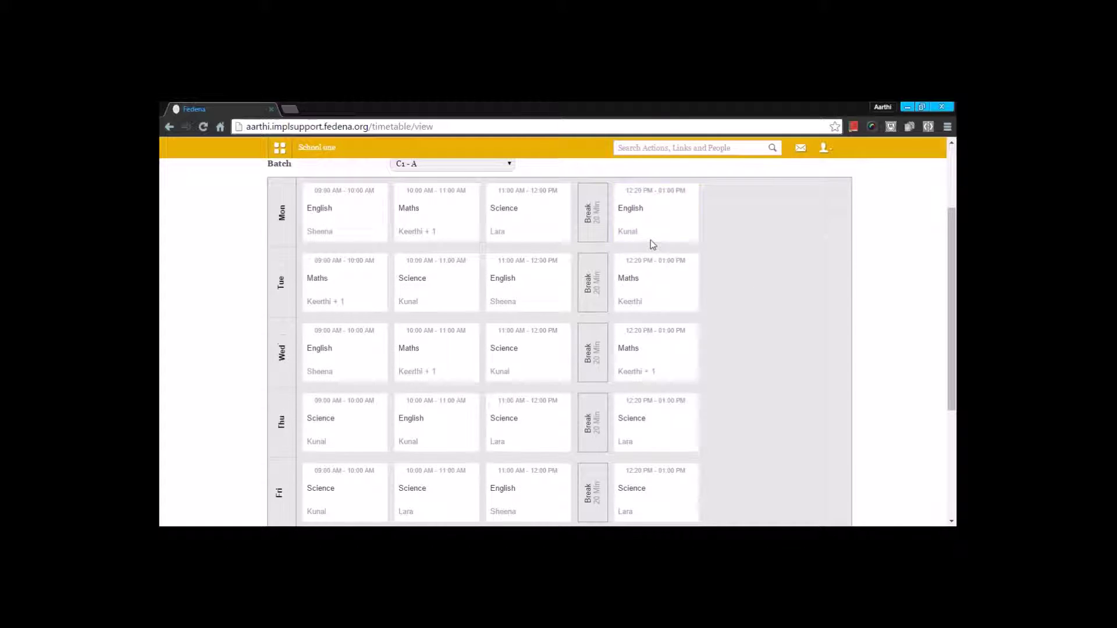
{"action": "scroll", "coordinate": [829, 325], "scroll_direction": "down", "scroll_amount": 2}
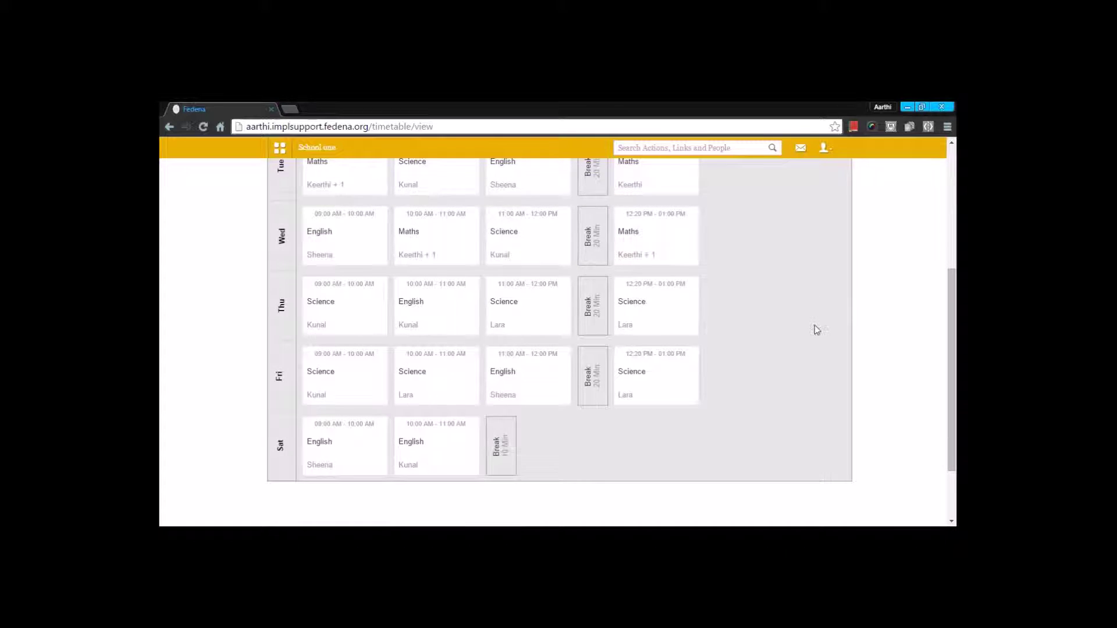
{"action": "scroll", "coordinate": [815, 330], "scroll_direction": "up", "scroll_amount": 2}
{"action": "mouse_move", "coordinate": [549, 236]}
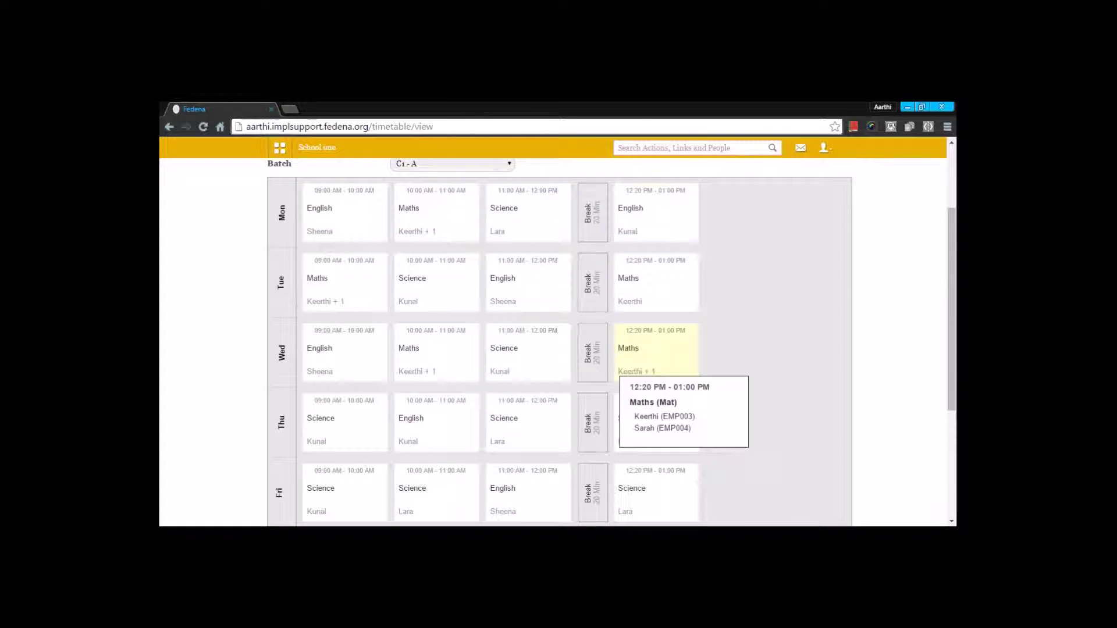
{"action": "mouse_move", "coordinate": [656, 438]}
{"action": "scroll", "coordinate": [578, 371], "scroll_direction": "down", "scroll_amount": 2}
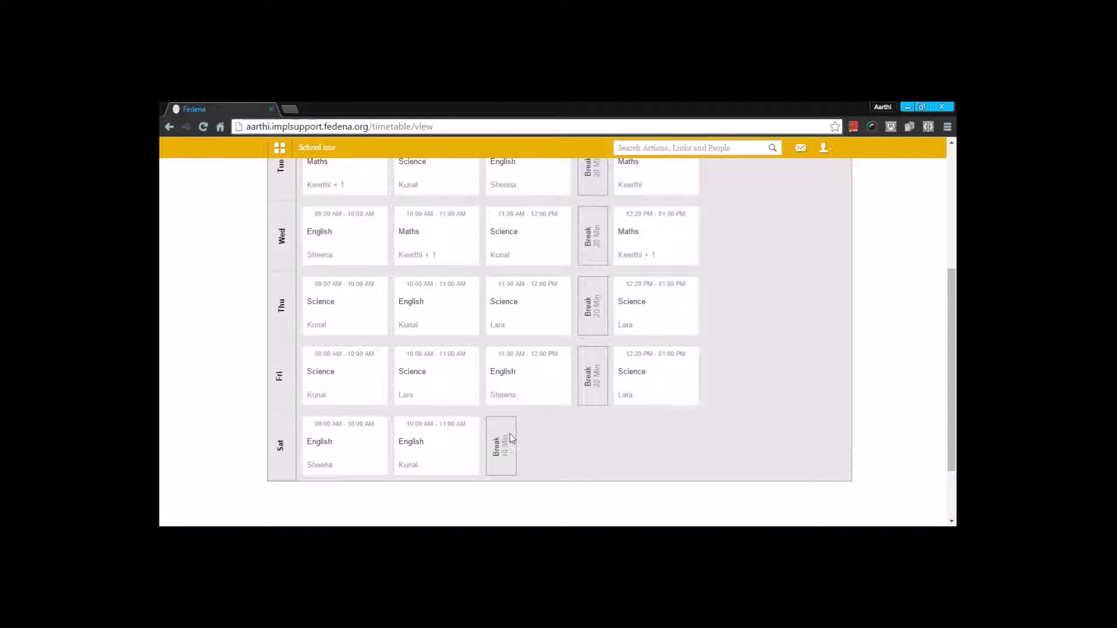
Review the remaining days of the C1 - A timetable down to its PDF and CSV report options
{"action": "mouse_move", "coordinate": [448, 451]}
{"action": "scroll", "coordinate": [519, 470], "scroll_direction": "up", "scroll_amount": 4}
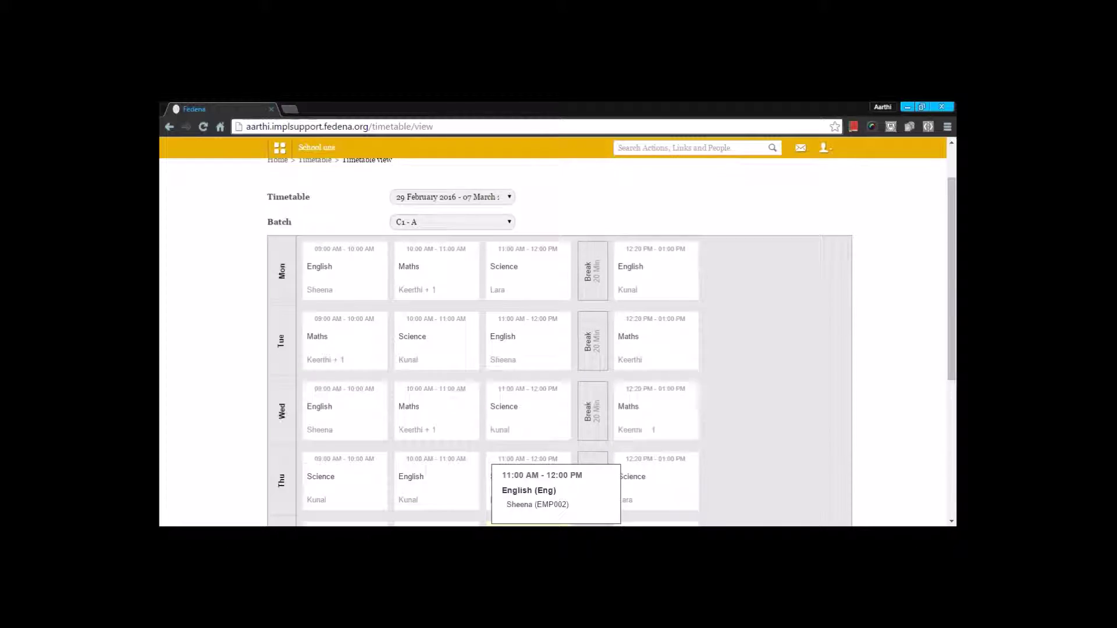
{"action": "scroll", "coordinate": [492, 413], "scroll_direction": "down", "scroll_amount": 5}
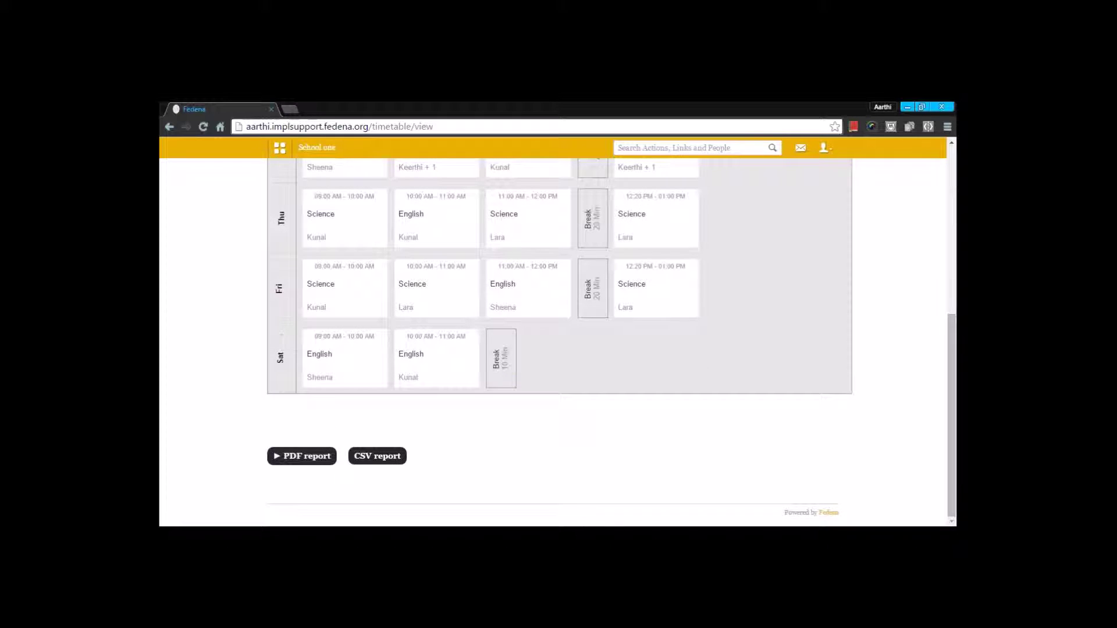
{"action": "left_click", "coordinate": [402, 457]}
{"action": "scroll", "coordinate": [462, 448], "scroll_direction": "up", "scroll_amount": 2}
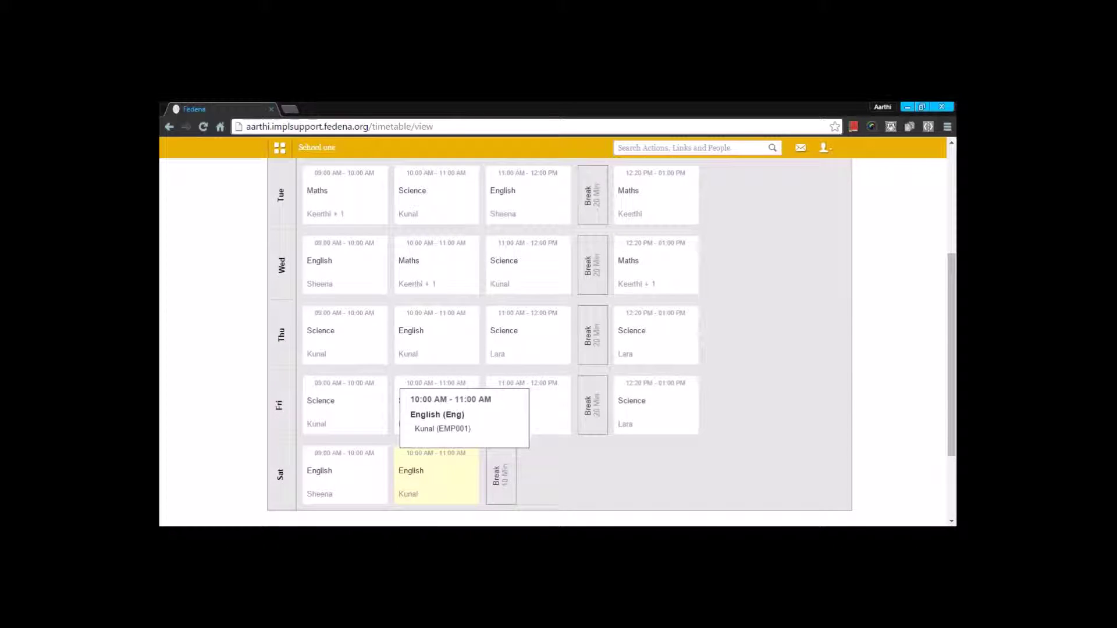
View the teacher timetable for 29 February 2016 - 07 March 2016 of the first listed teacher, down to its report options
{"action": "scroll", "coordinate": [454, 414], "scroll_direction": "up", "scroll_amount": 3}
{"action": "left_click", "coordinate": [308, 191]}
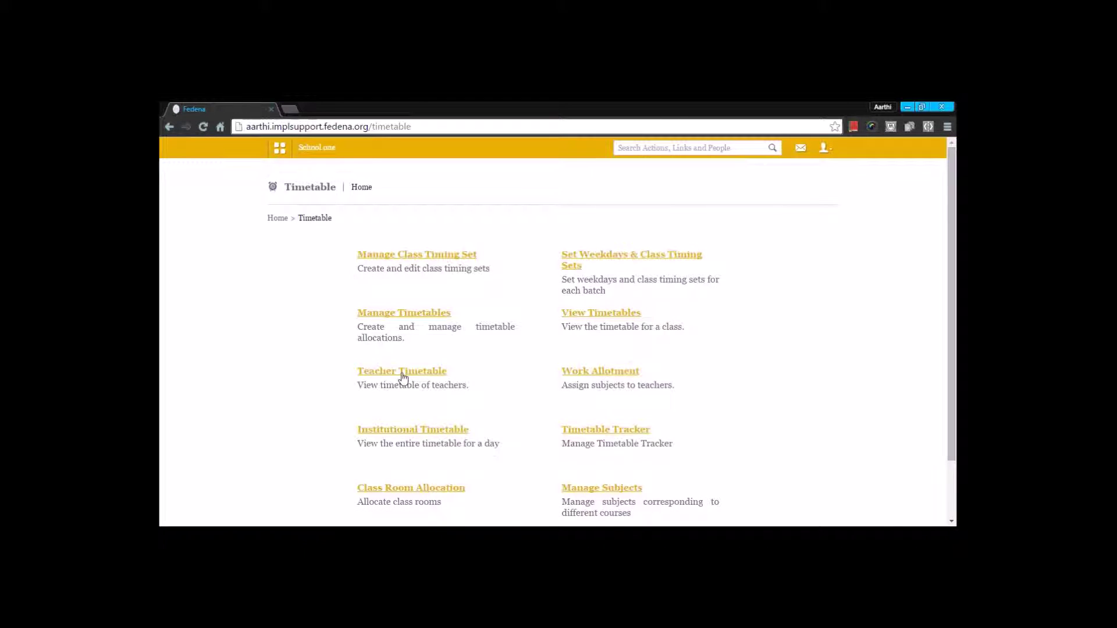
{"action": "left_click", "coordinate": [406, 375]}
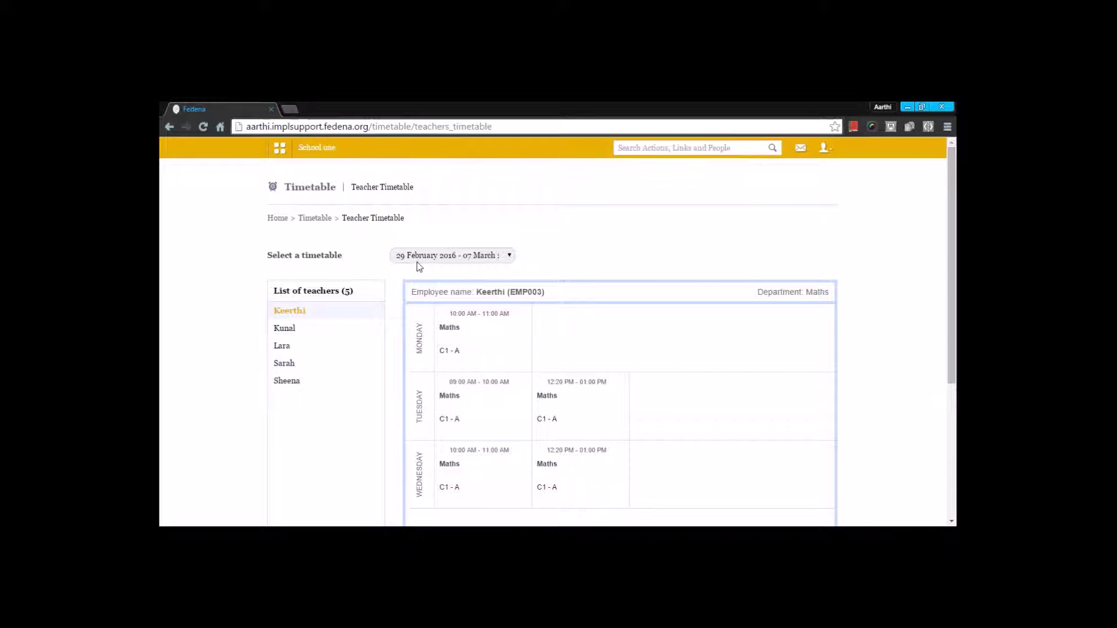
{"action": "left_click", "coordinate": [419, 262]}
{"action": "left_click", "coordinate": [419, 268]}
{"action": "left_click", "coordinate": [311, 314]}
{"action": "left_click", "coordinate": [293, 316]}
{"action": "scroll", "coordinate": [771, 449], "scroll_direction": "down", "scroll_amount": 2}
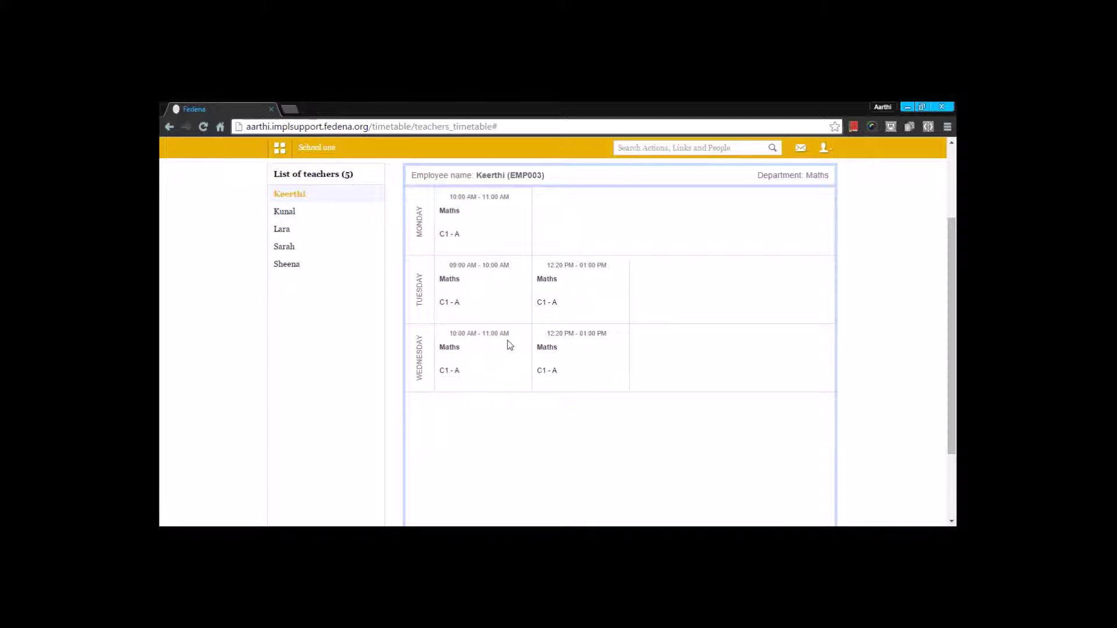
{"action": "scroll", "coordinate": [510, 345], "scroll_direction": "down", "scroll_amount": 3}
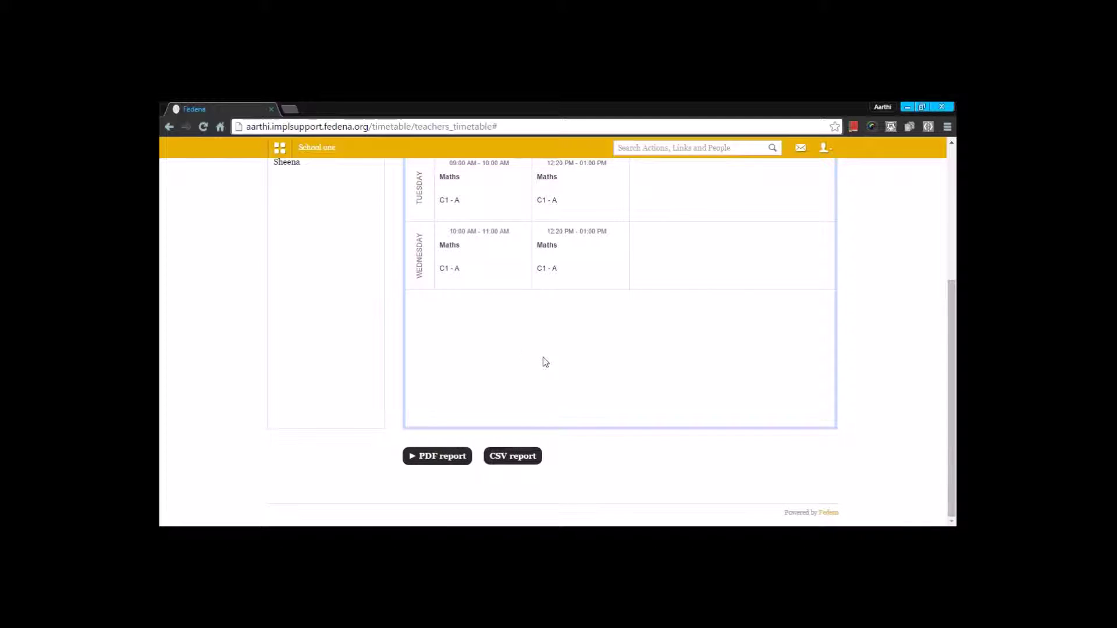
{"action": "left_click", "coordinate": [511, 459]}
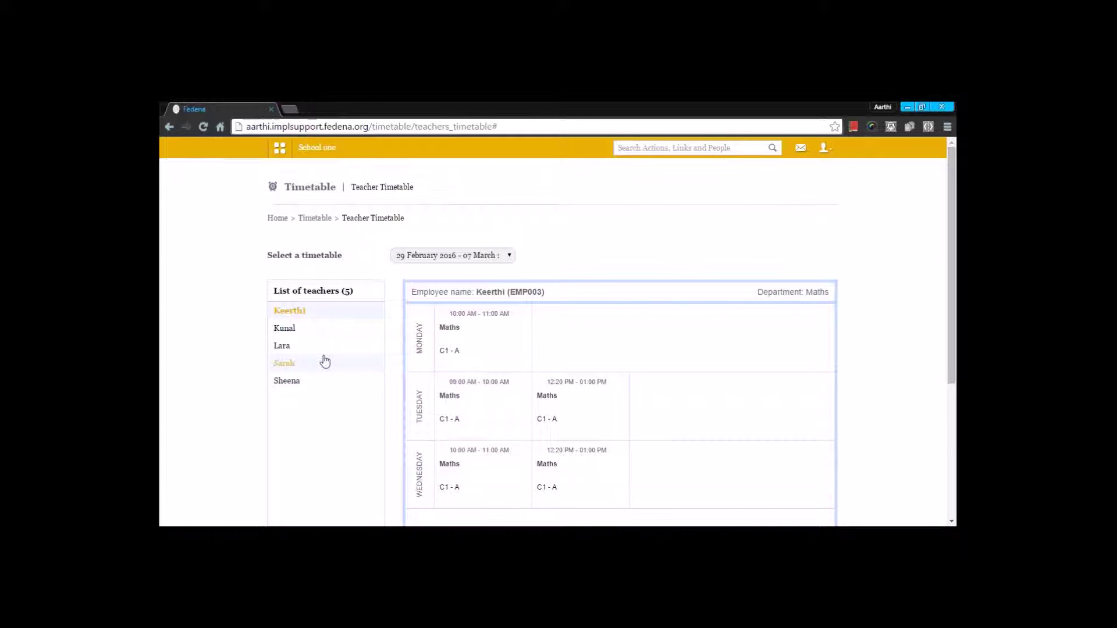
View the weekly timetable of the second listed teacher, from the Science department
{"action": "left_click", "coordinate": [294, 332]}
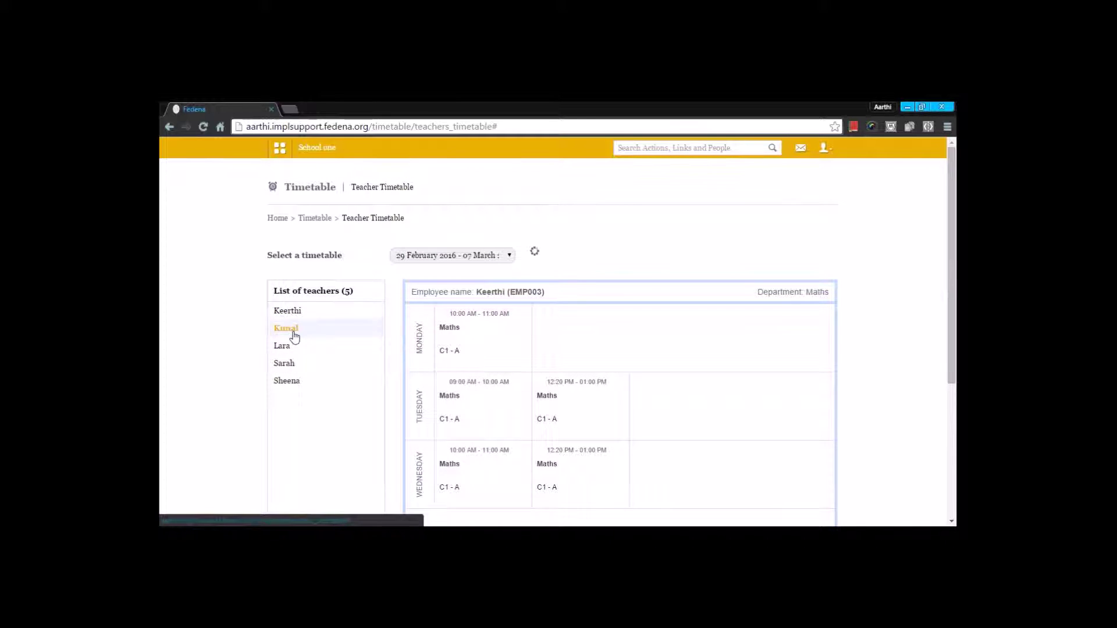
{"action": "scroll", "coordinate": [290, 355], "scroll_direction": "down", "scroll_amount": 1}
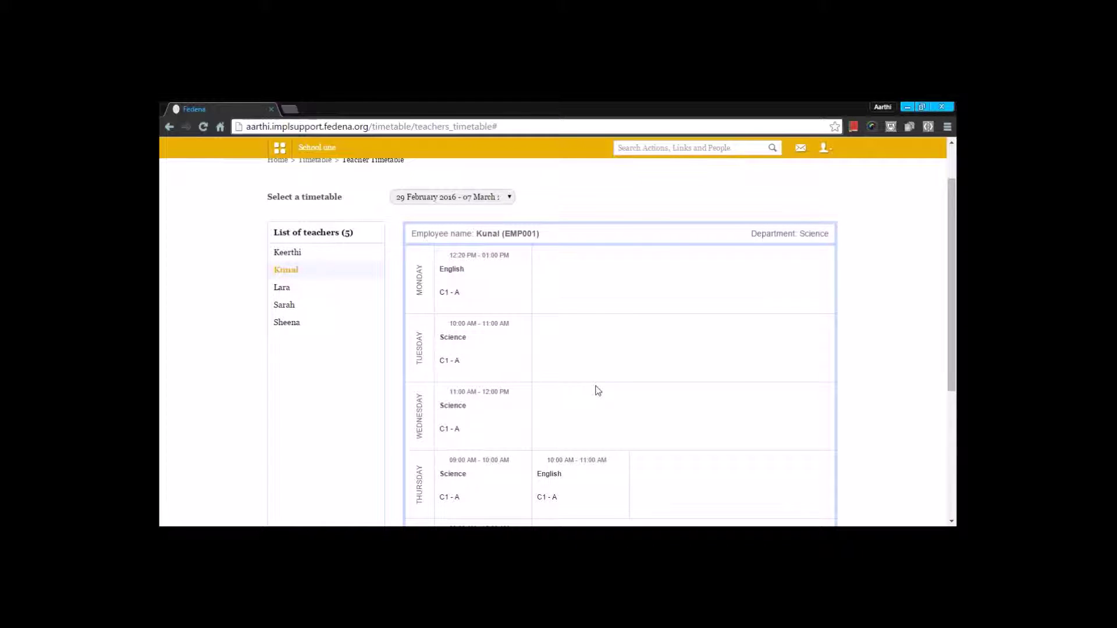
{"action": "scroll", "coordinate": [349, 268], "scroll_direction": "up", "scroll_amount": 1}
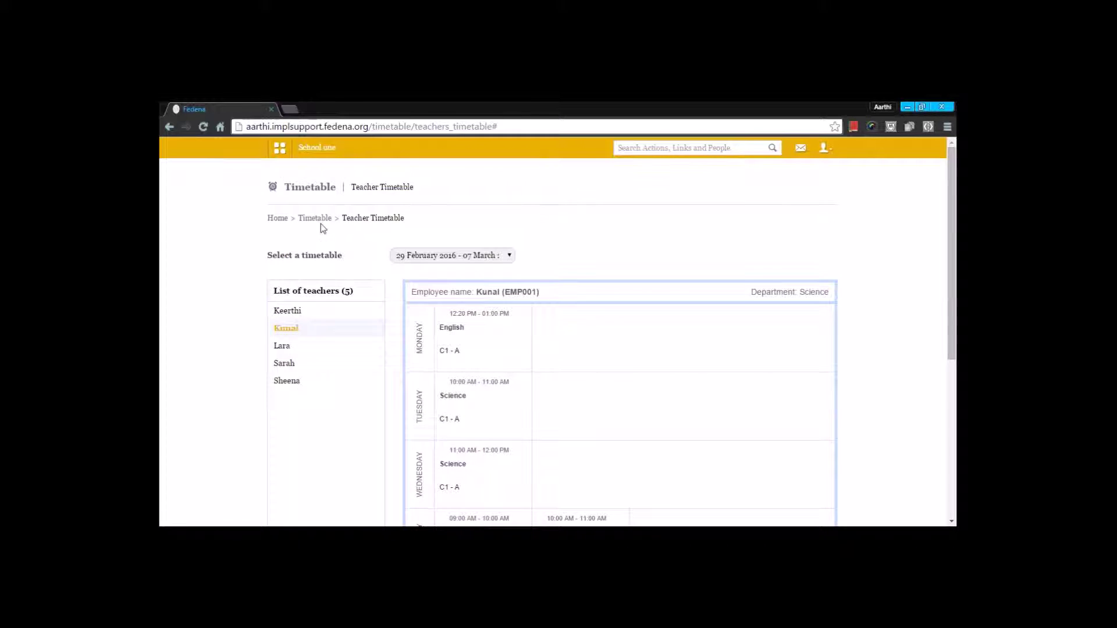
View the employee allocations of Class 1 batch C1 - A in Work Allotment, and return to the course overview
{"action": "left_click", "coordinate": [314, 217]}
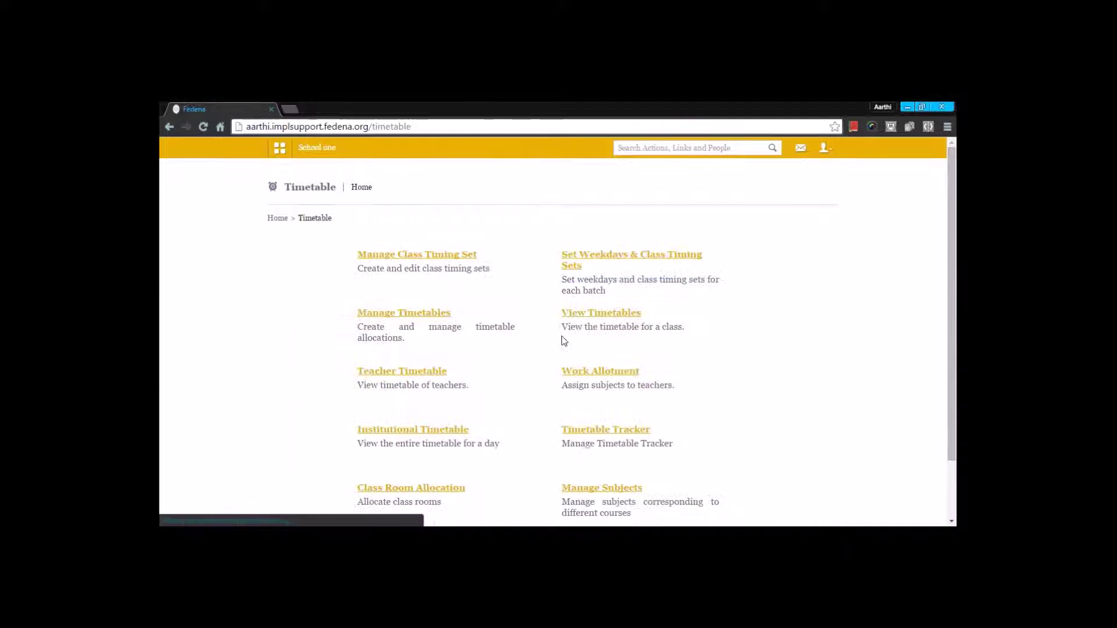
{"action": "left_click", "coordinate": [582, 374]}
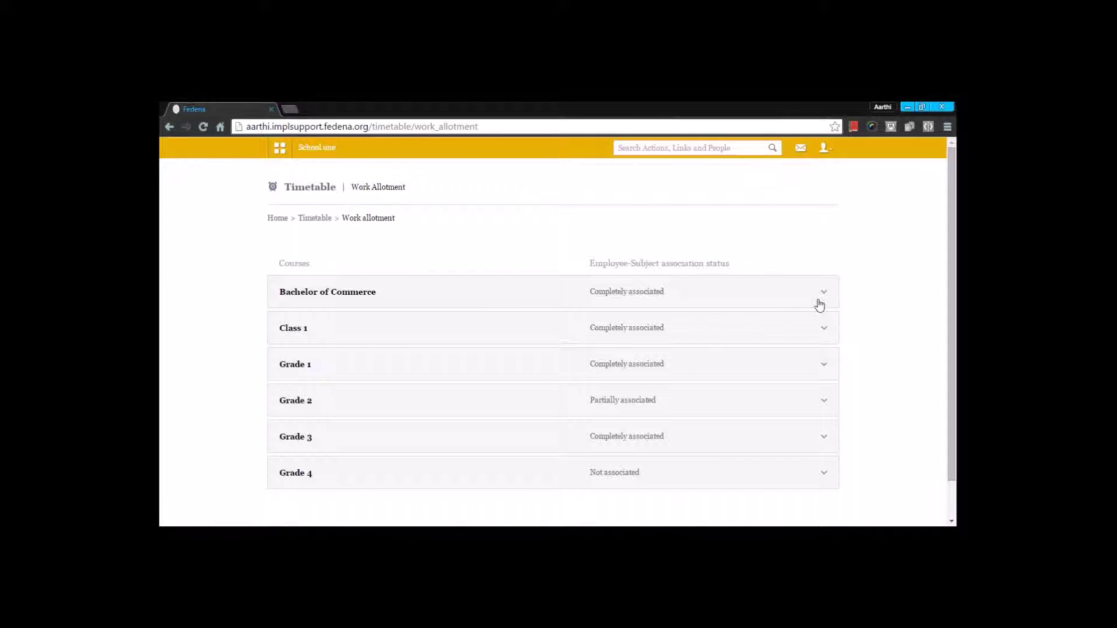
{"action": "left_click", "coordinate": [824, 331]}
{"action": "left_click", "coordinate": [779, 381]}
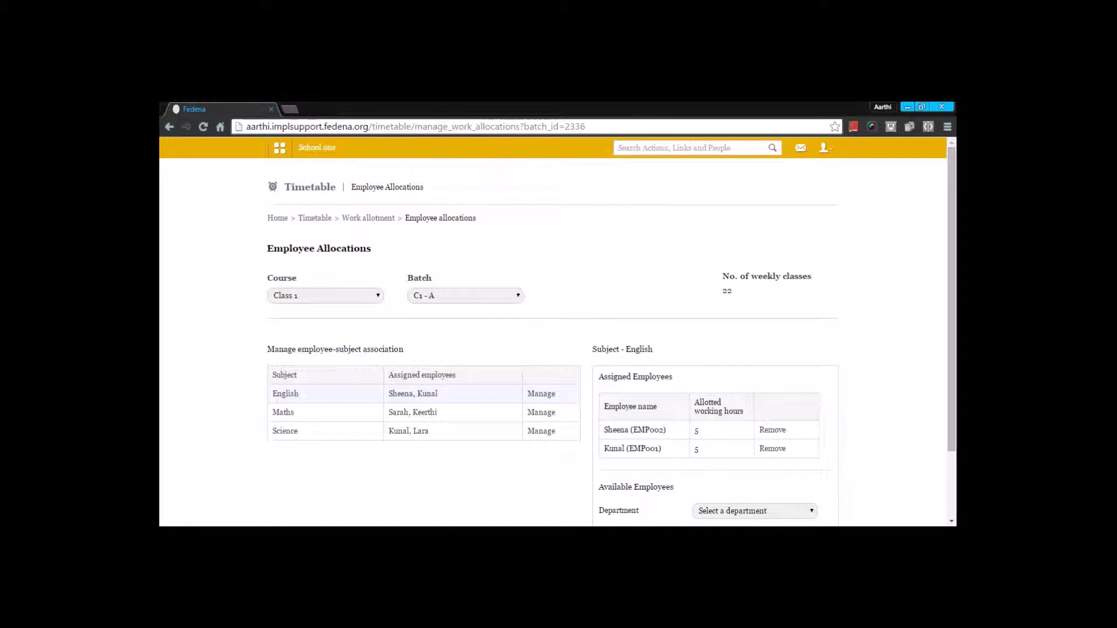
{"action": "key", "text": "alt+Left"}
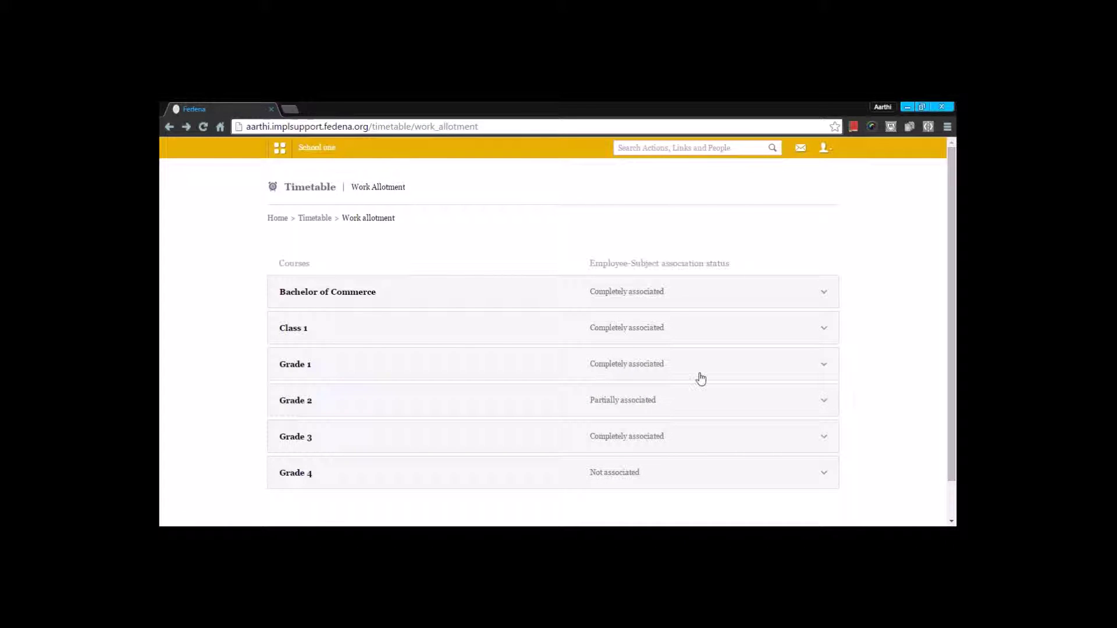
In the employee allocations of Grade 4 batch A, assign the English department's employee to the English subject
{"action": "left_click", "coordinate": [820, 475]}
{"action": "scroll", "coordinate": [790, 456], "scroll_direction": "down", "scroll_amount": 2}
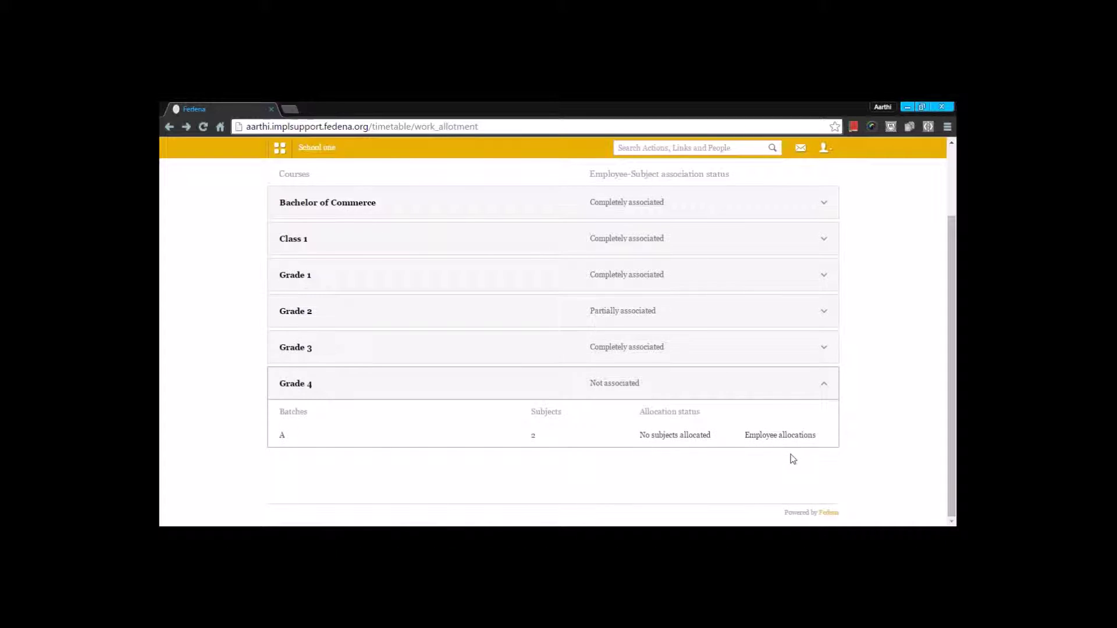
{"action": "left_click", "coordinate": [766, 435]}
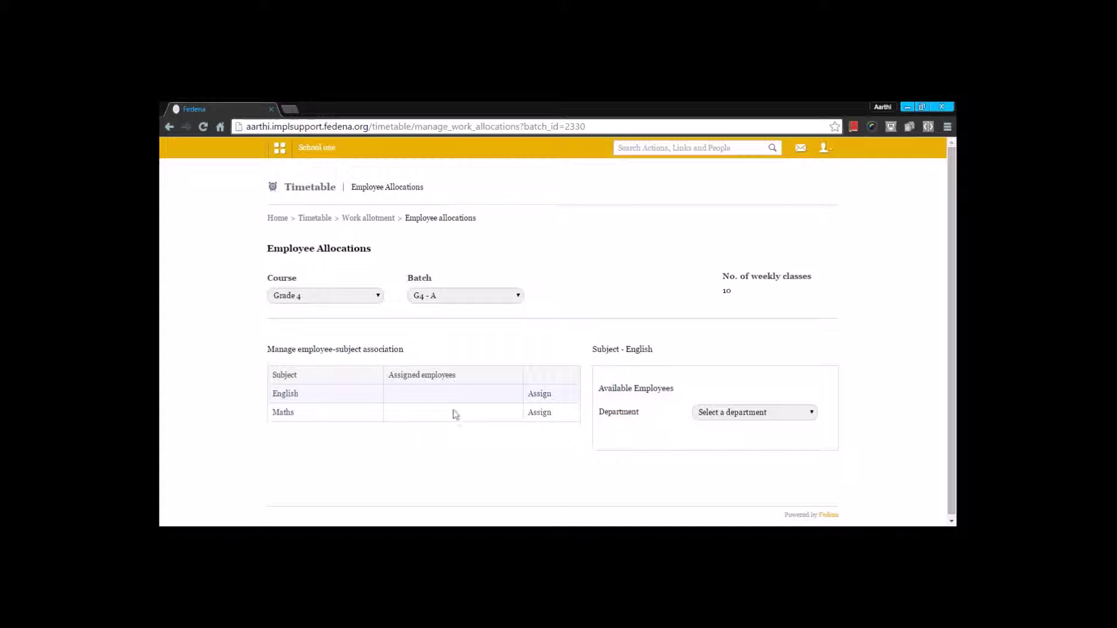
{"action": "left_click", "coordinate": [714, 414]}
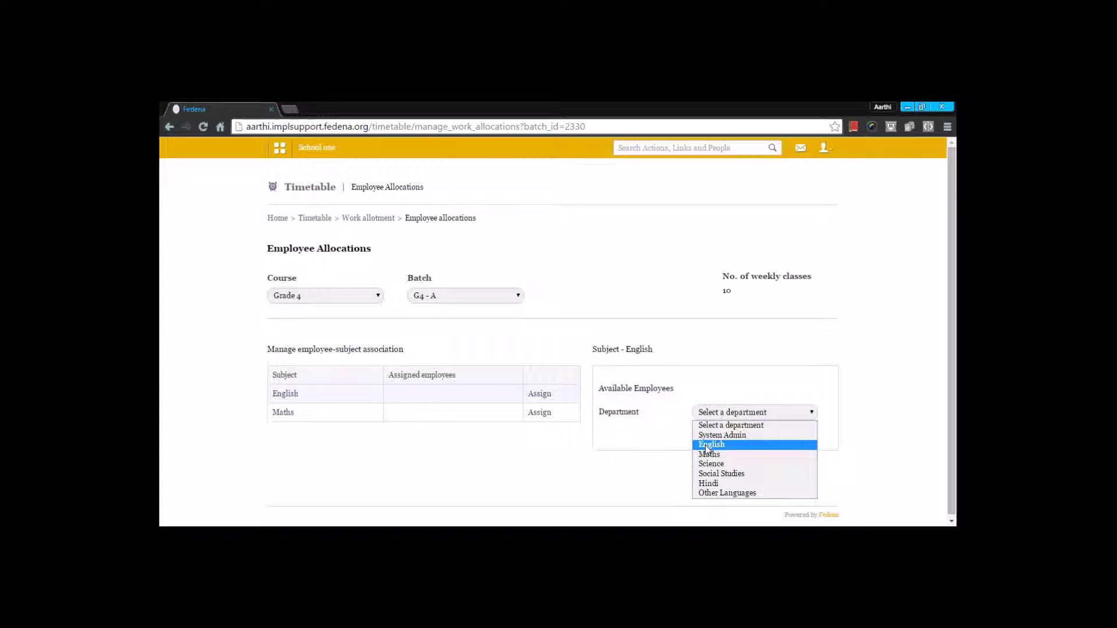
{"action": "left_click", "coordinate": [539, 394]}
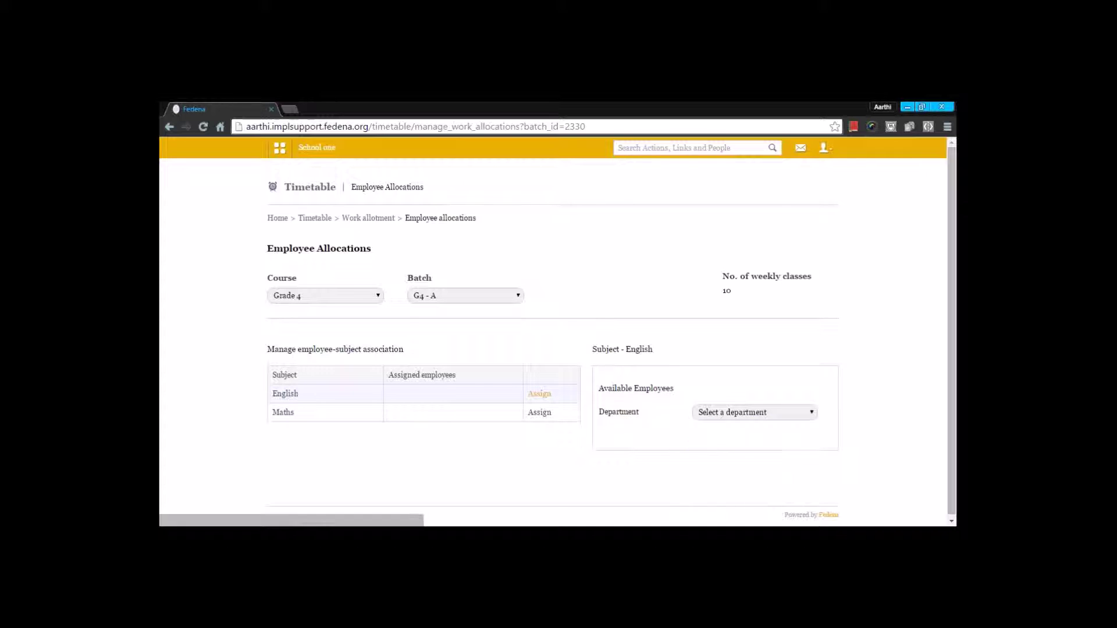
{"action": "left_click", "coordinate": [716, 413]}
{"action": "left_click", "coordinate": [711, 445]}
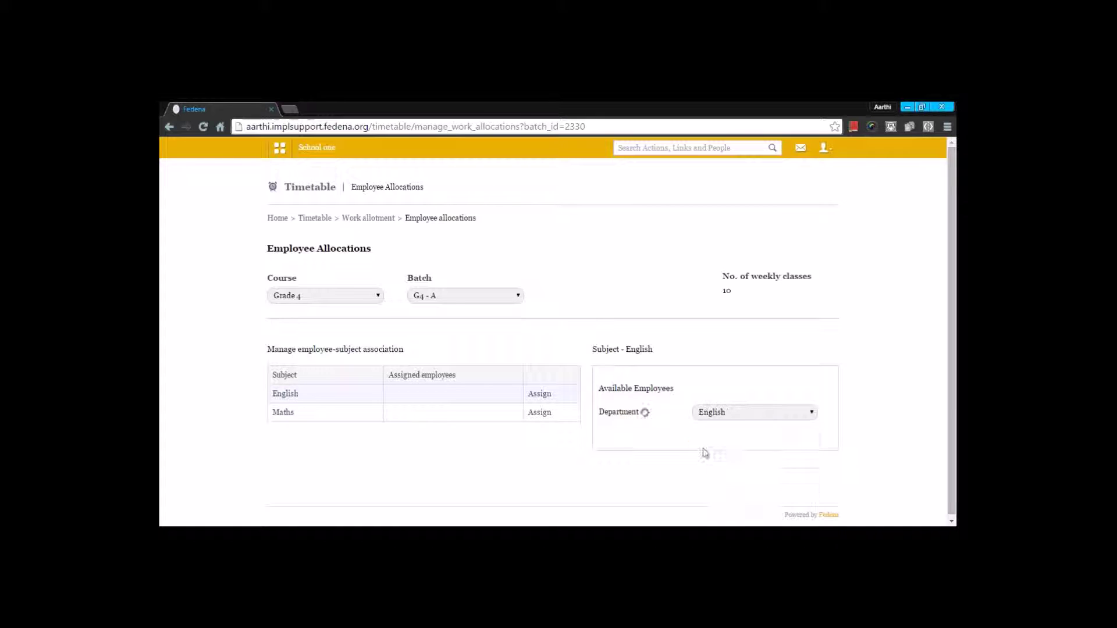
{"action": "scroll", "coordinate": [721, 451], "scroll_direction": "down", "scroll_amount": 2}
{"action": "left_click", "coordinate": [777, 440]}
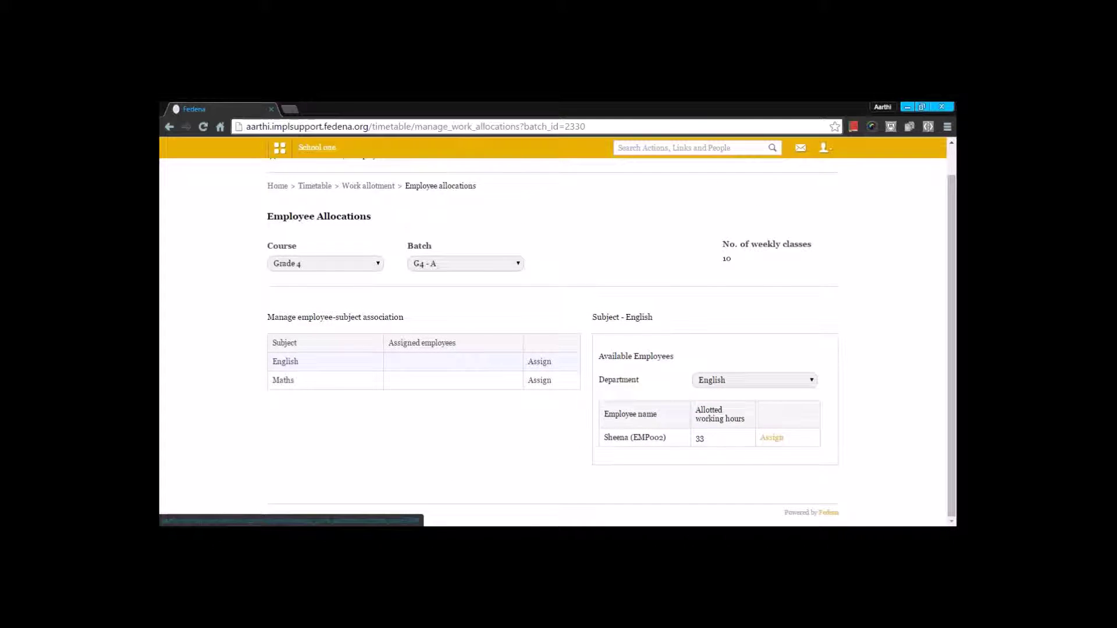
Assign both Maths department employees to the Maths subject of batch G4 - A
{"action": "left_click", "coordinate": [538, 384]}
{"action": "left_click", "coordinate": [772, 411]}
{"action": "left_click", "coordinate": [732, 453]}
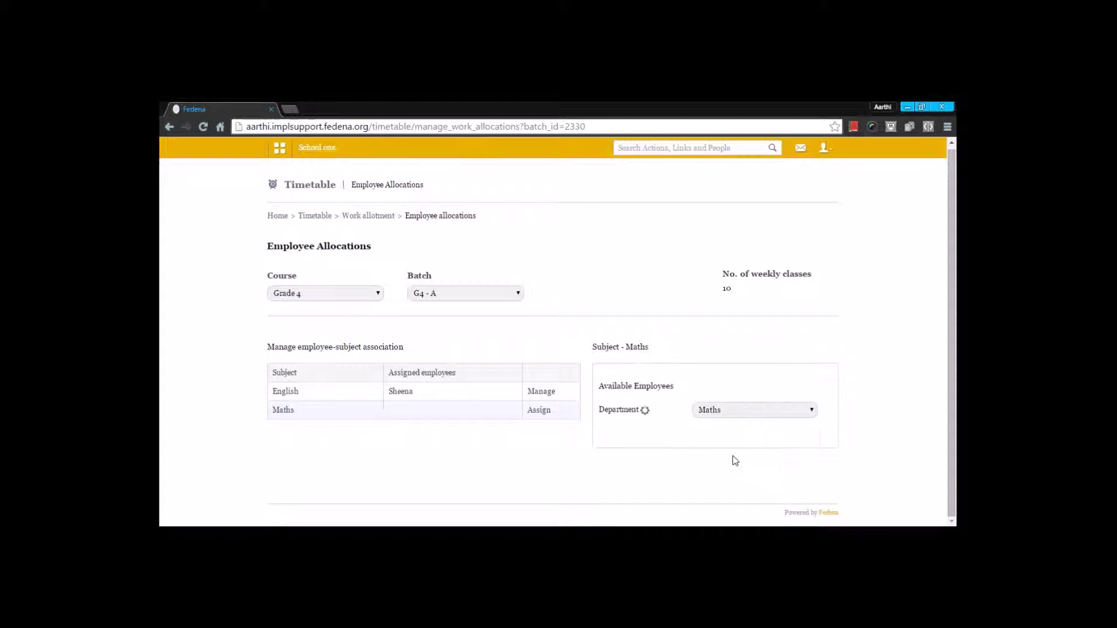
{"action": "scroll", "coordinate": [766, 449], "scroll_direction": "down", "scroll_amount": 1}
{"action": "left_click", "coordinate": [769, 440]}
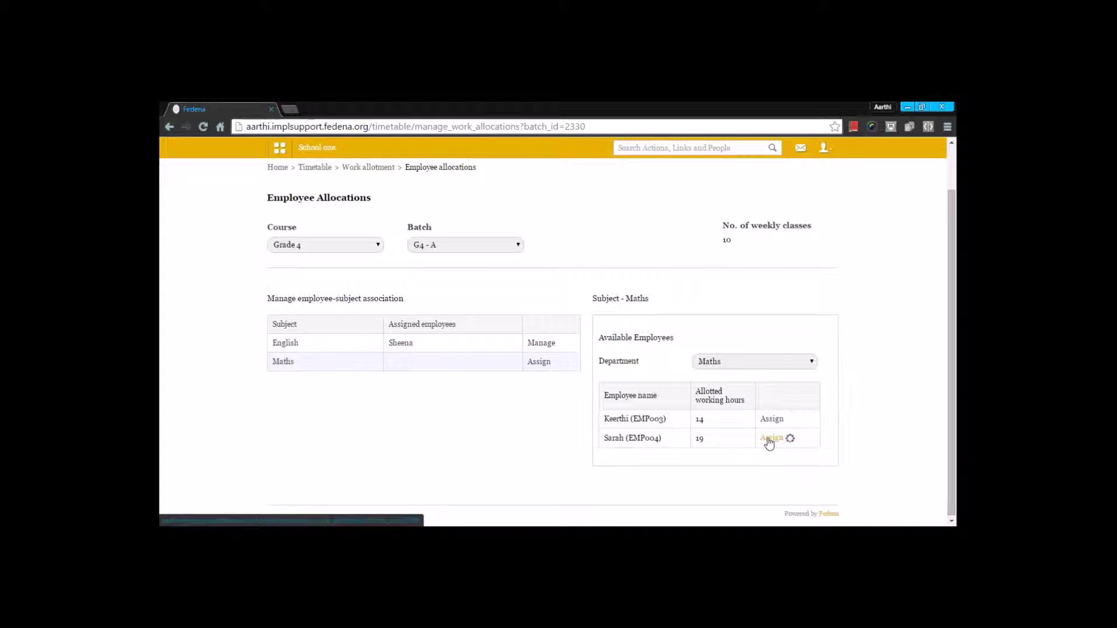
{"action": "left_click", "coordinate": [764, 443]}
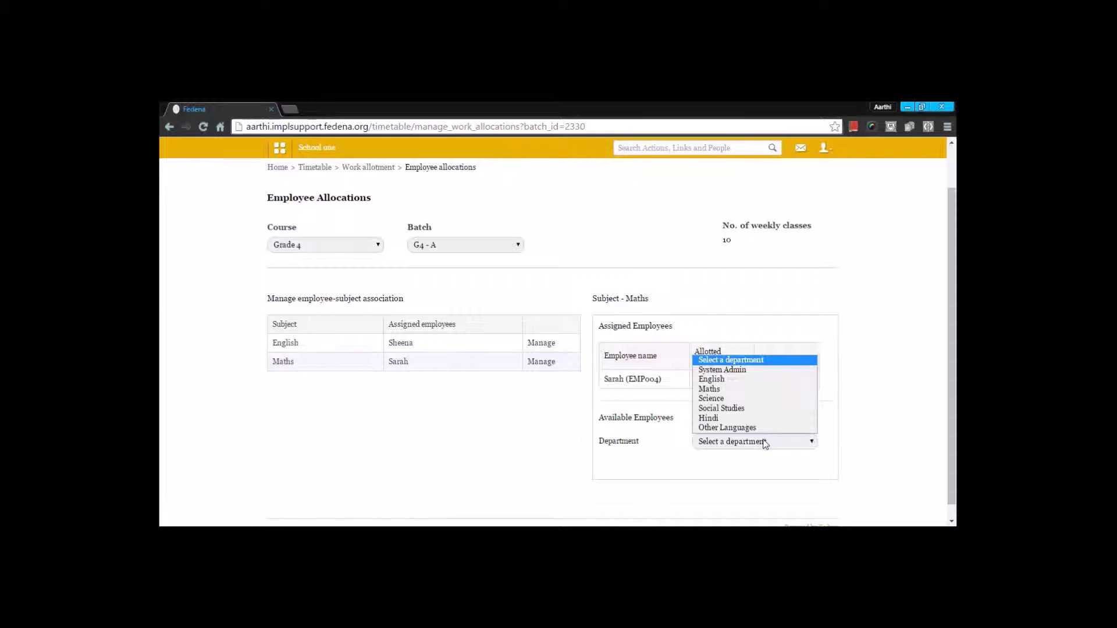
{"action": "left_click", "coordinate": [722, 388]}
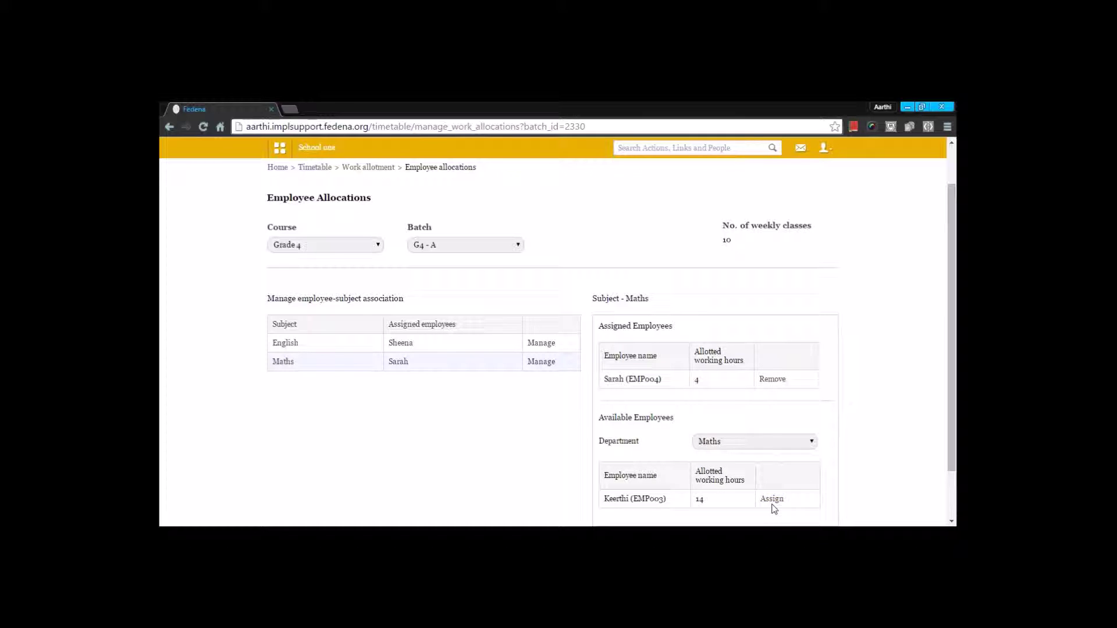
{"action": "left_click", "coordinate": [772, 502]}
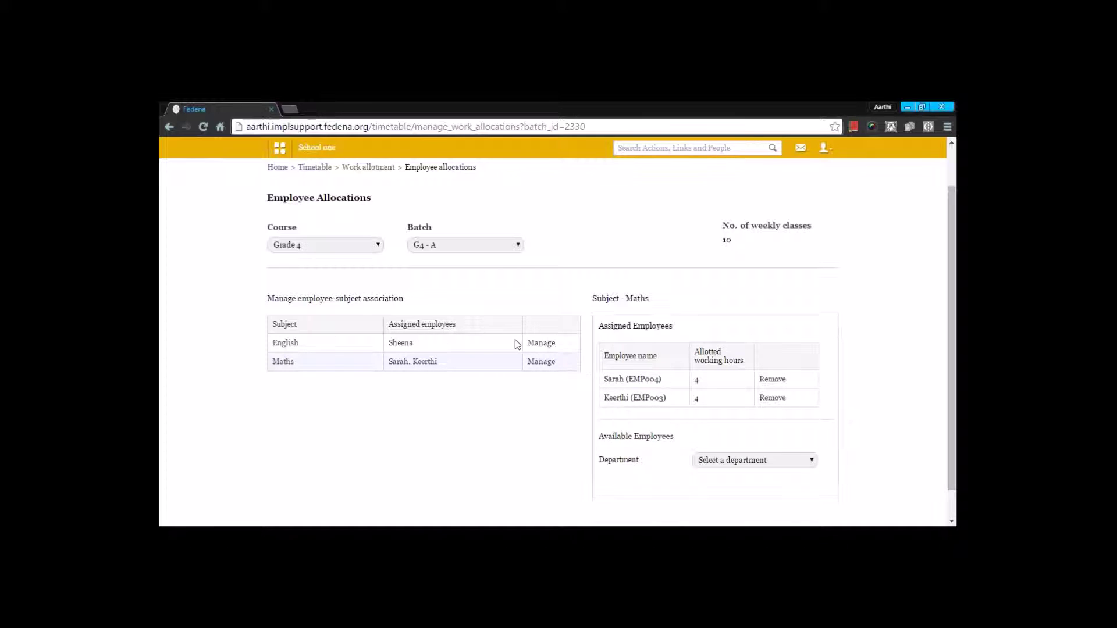
Return to the work allotment overview and check the employee-subject association status of Grade 4
{"action": "scroll", "coordinate": [611, 340], "scroll_direction": "up", "scroll_amount": 2}
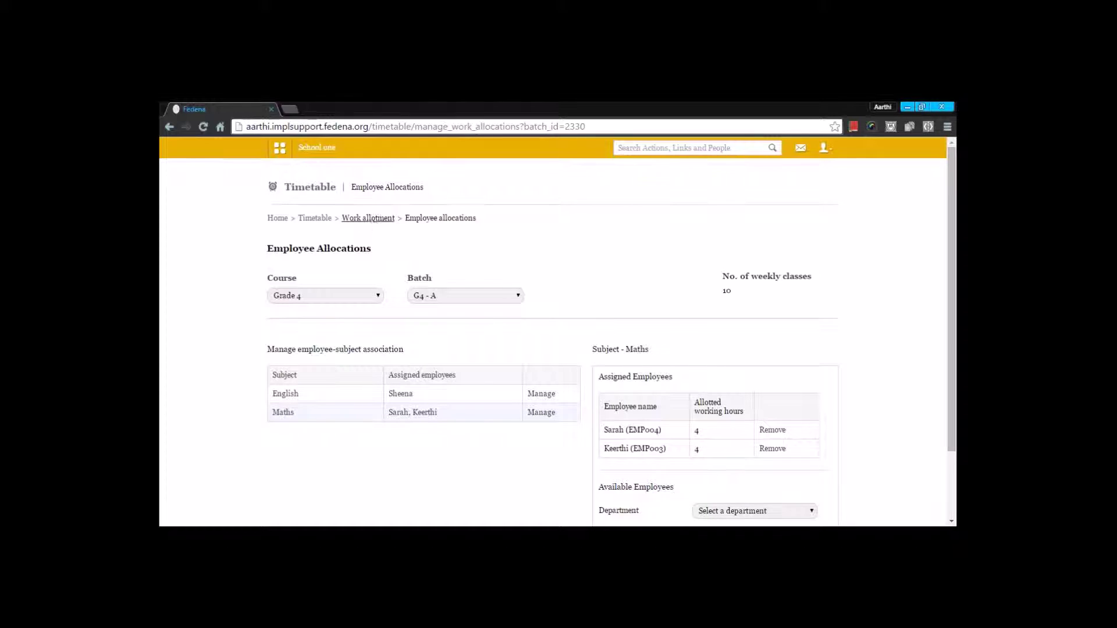
{"action": "left_click", "coordinate": [372, 219]}
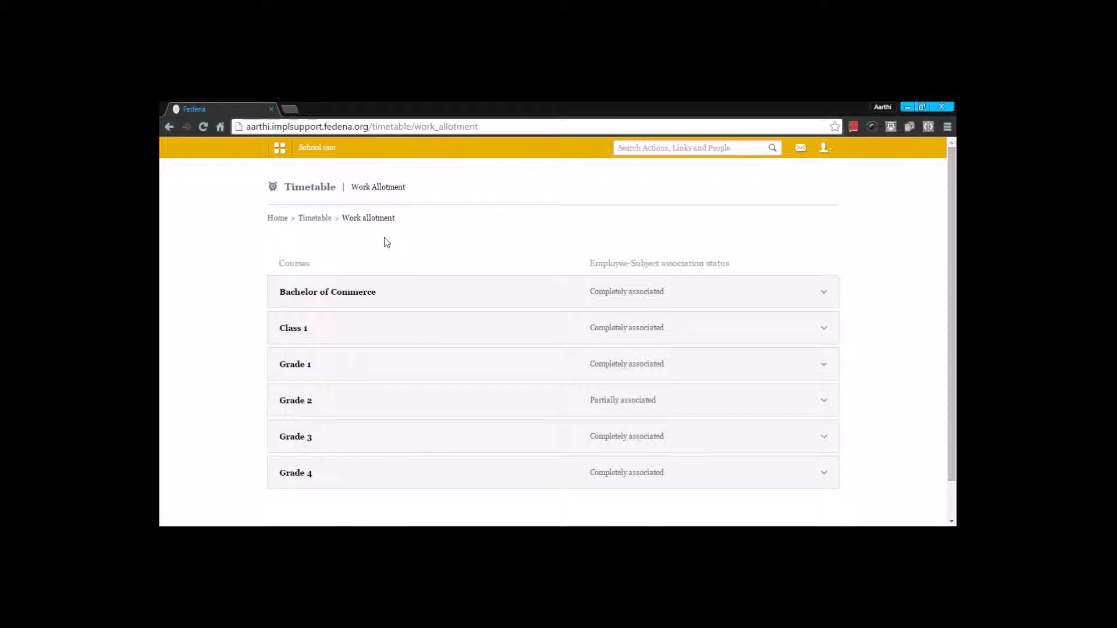
{"action": "scroll", "coordinate": [691, 414], "scroll_direction": "down", "scroll_amount": 1}
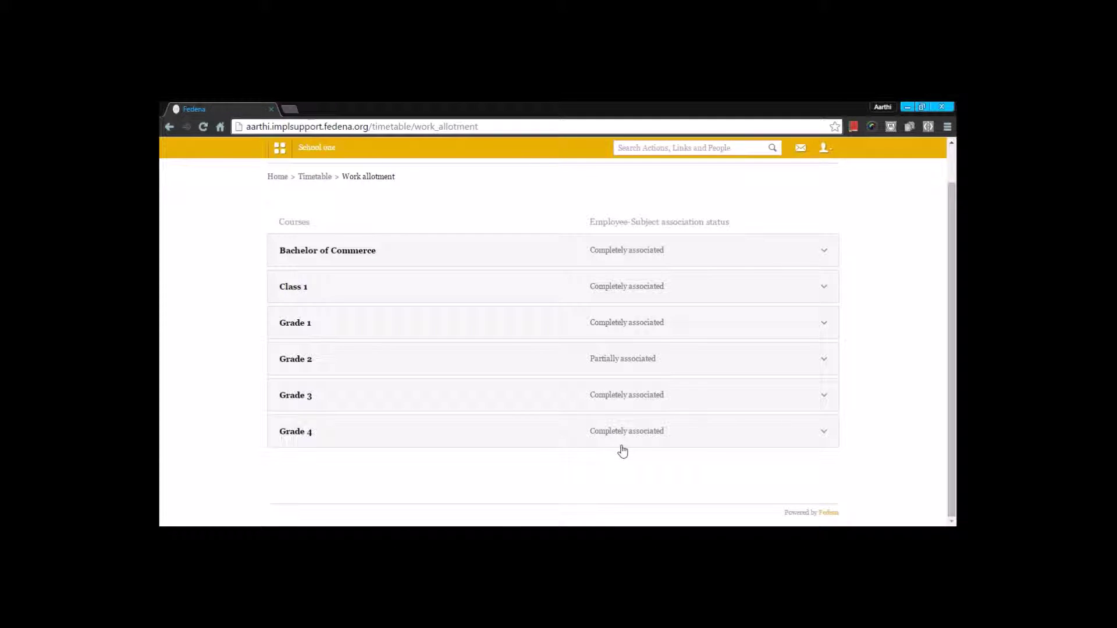
{"action": "scroll", "coordinate": [625, 386], "scroll_direction": "up", "scroll_amount": 1}
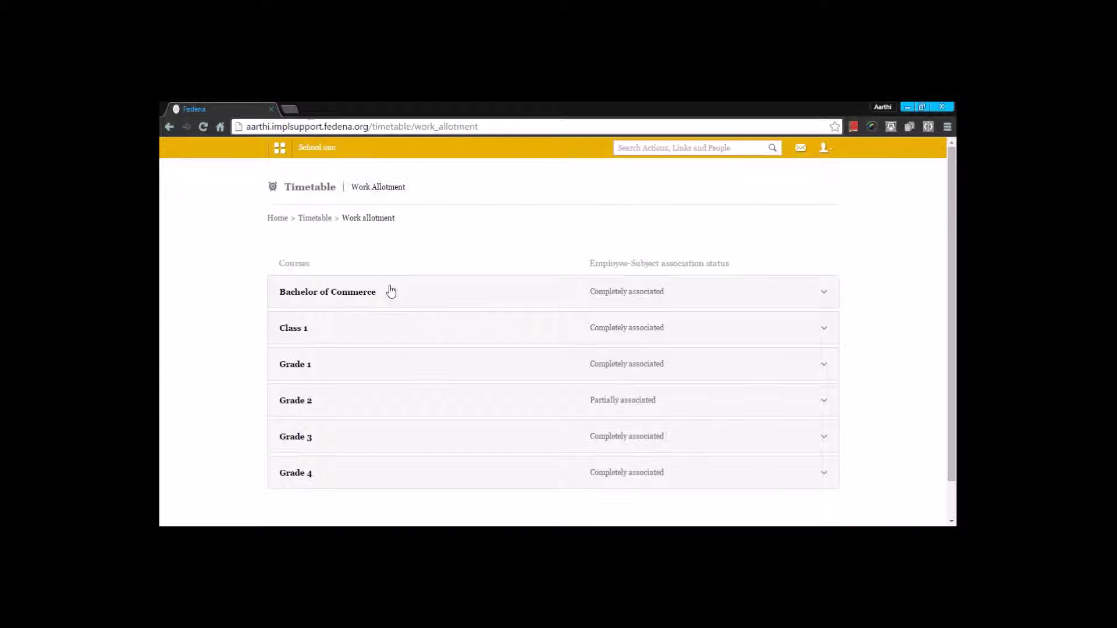
View the institutional timetable for 02 March 2016, moving on to the following day and back
{"action": "left_click", "coordinate": [320, 219]}
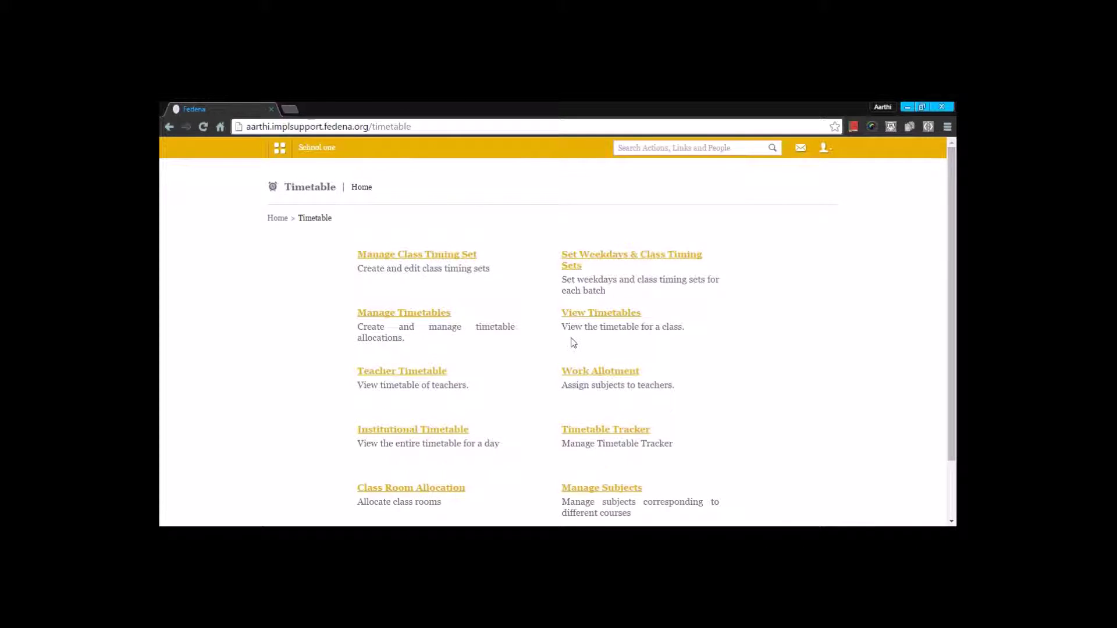
{"action": "scroll", "coordinate": [573, 344], "scroll_direction": "down", "scroll_amount": 2}
{"action": "left_click", "coordinate": [445, 365]}
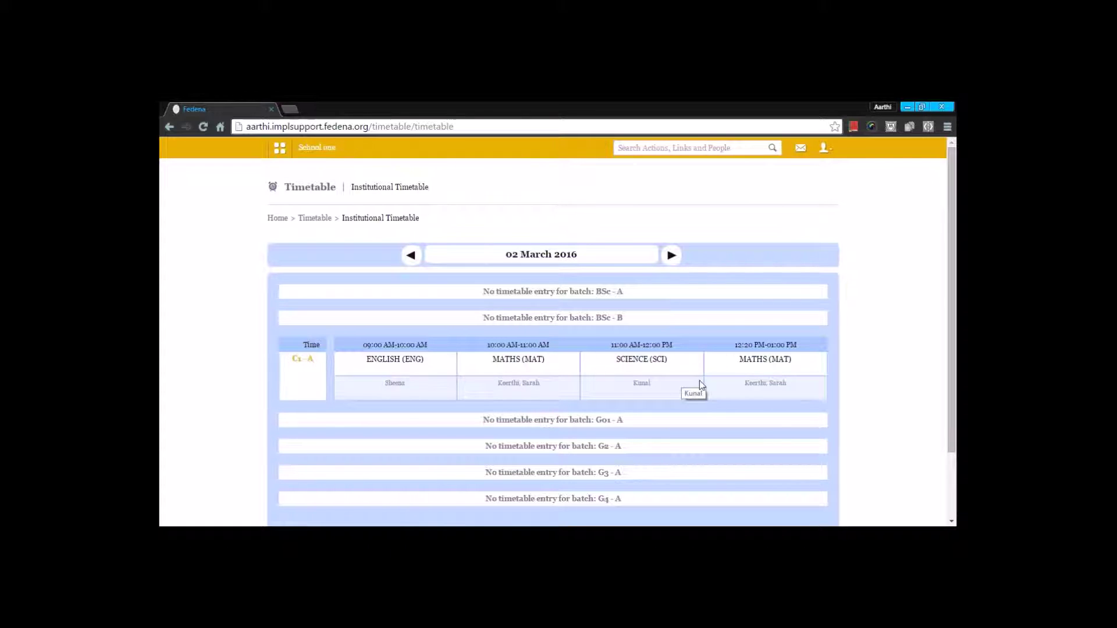
{"action": "left_click", "coordinate": [672, 254]}
{"action": "left_click", "coordinate": [411, 255]}
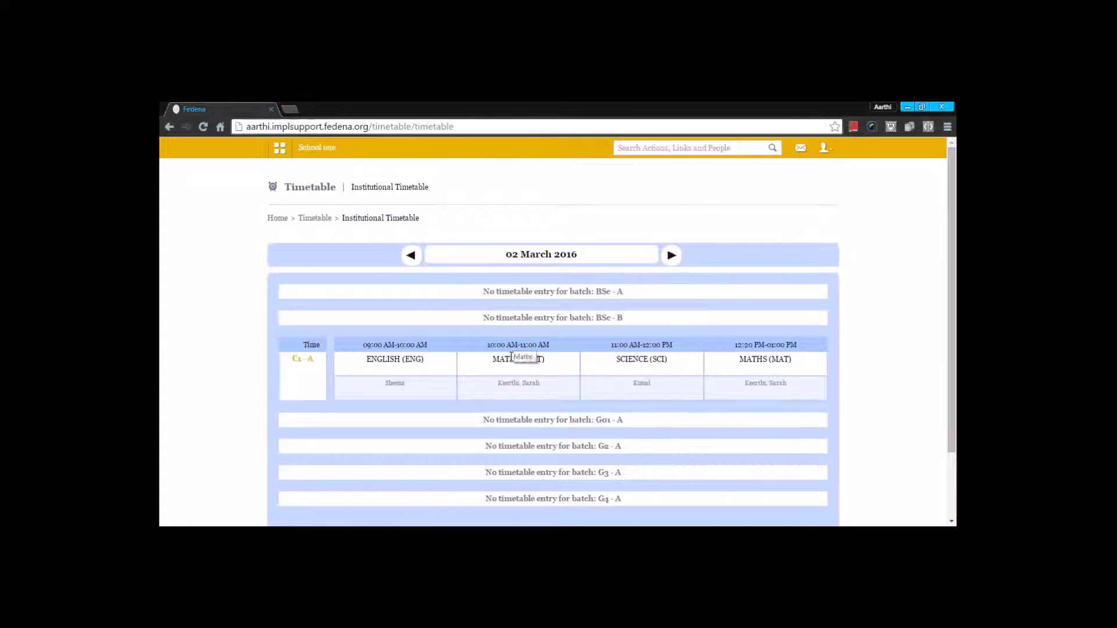
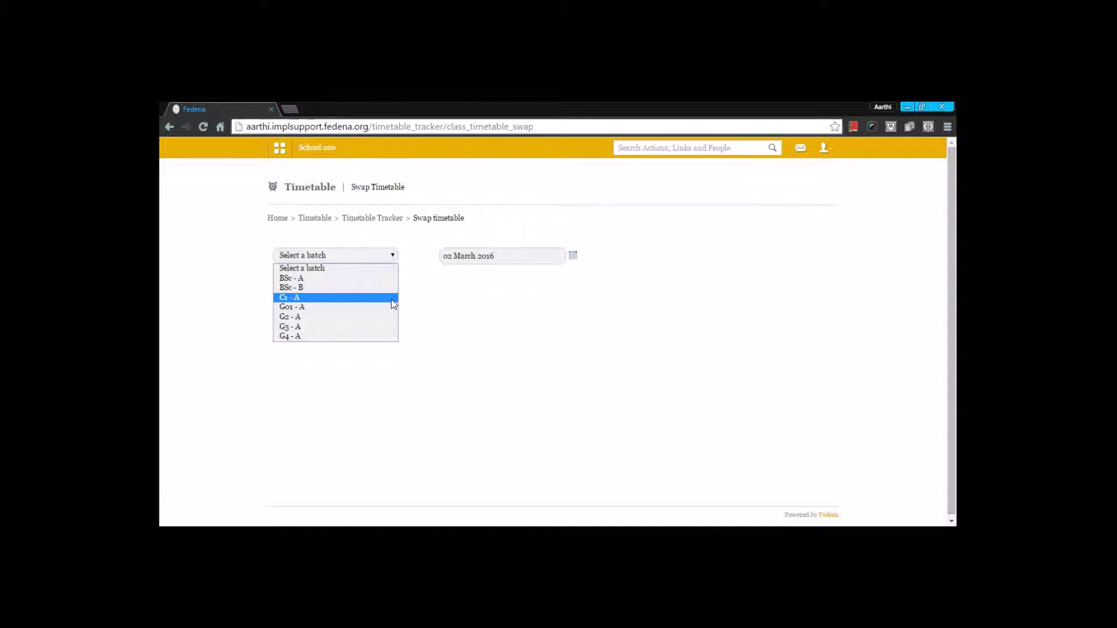
Load batch C1 - A in the timetable swap for 02 March 2016
{"action": "left_click", "coordinate": [393, 299]}
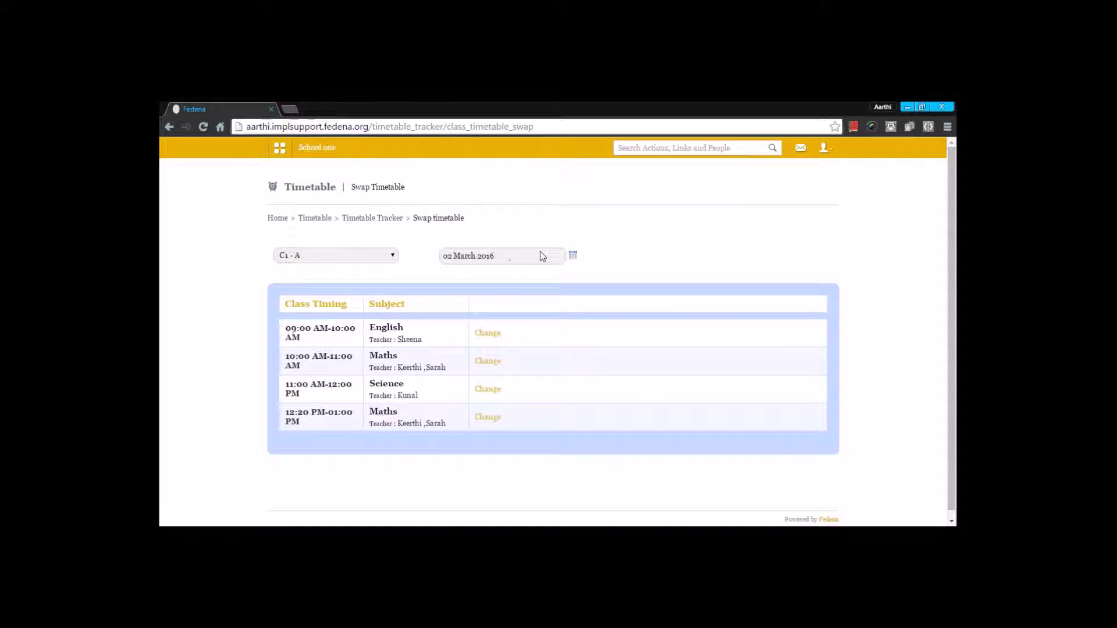
{"action": "left_click", "coordinate": [572, 258]}
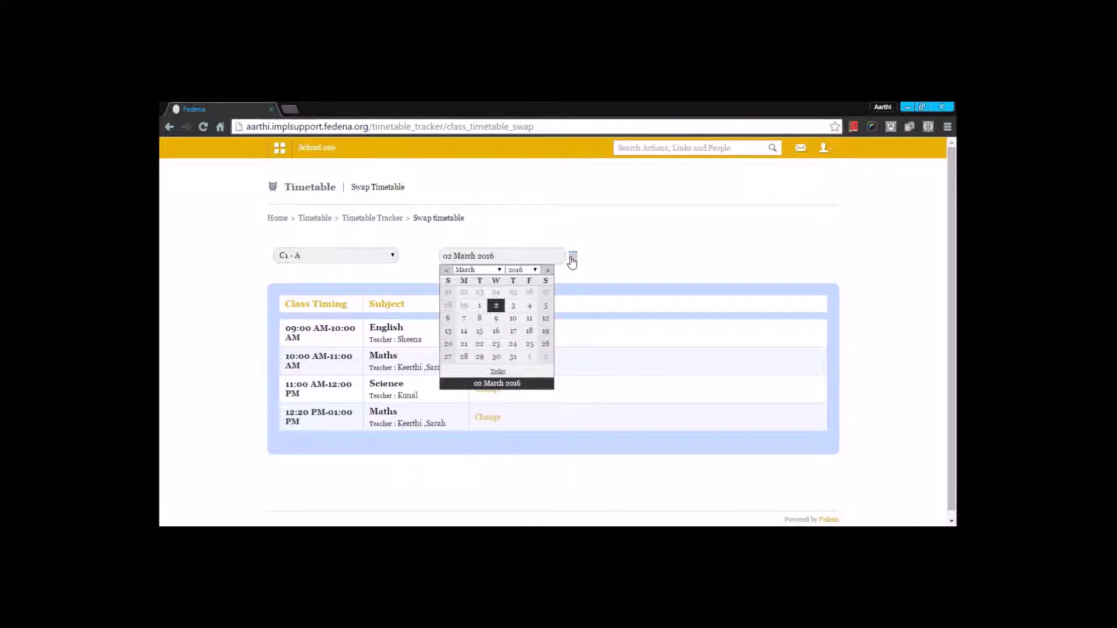
{"action": "left_click", "coordinate": [600, 271]}
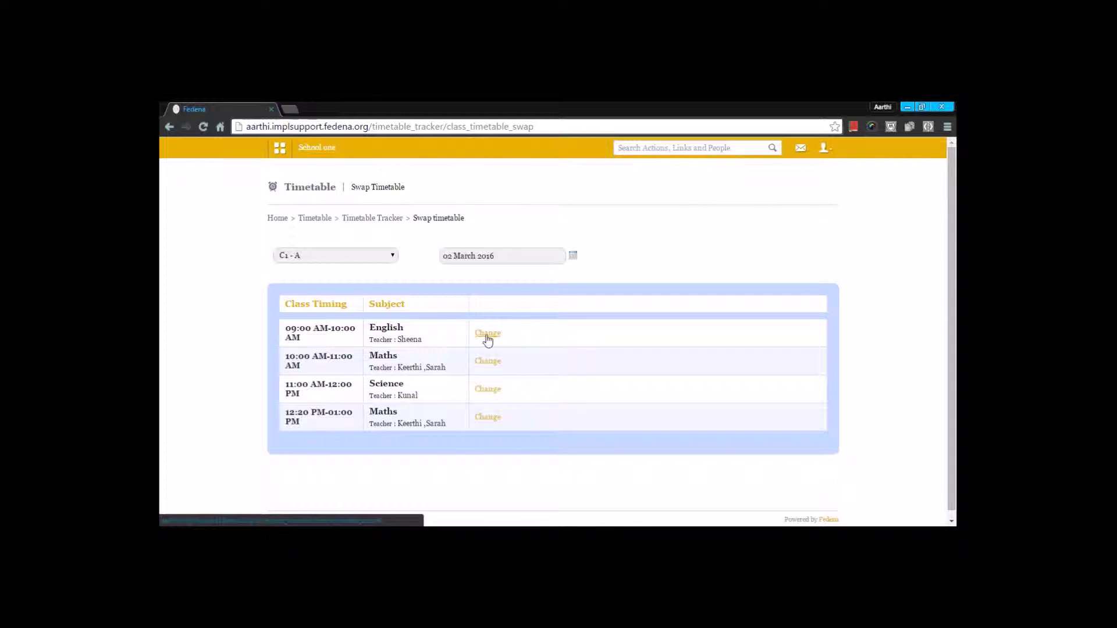
Change the 09:00 AM-10:00 AM English class to Maths, taught by the second employee listed in the Maths department
{"action": "left_click", "coordinate": [488, 335]}
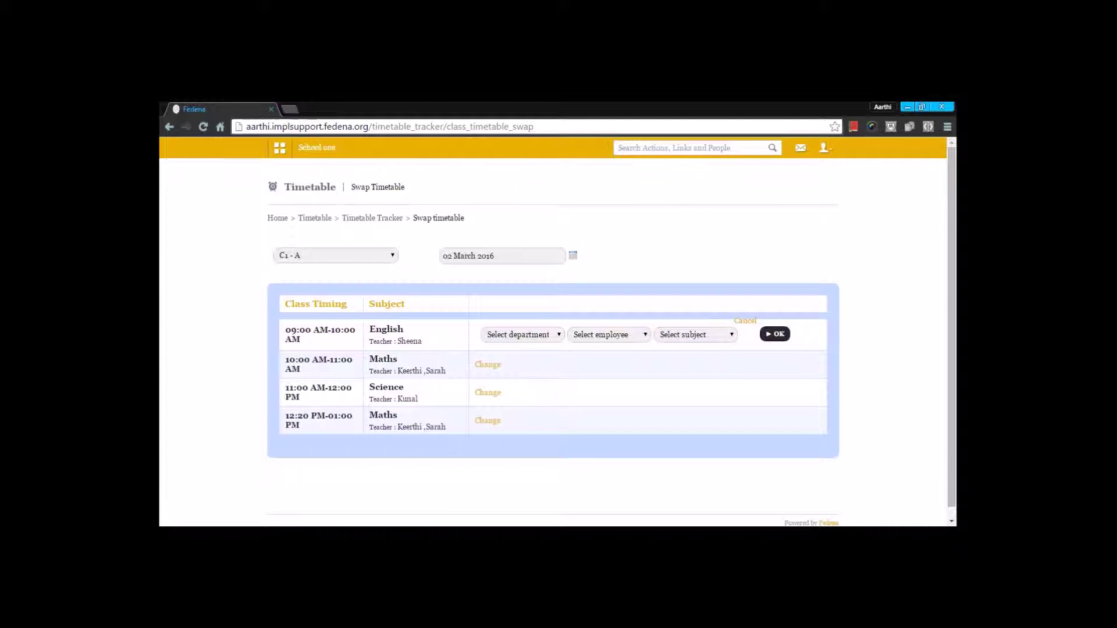
{"action": "left_click", "coordinate": [491, 335]}
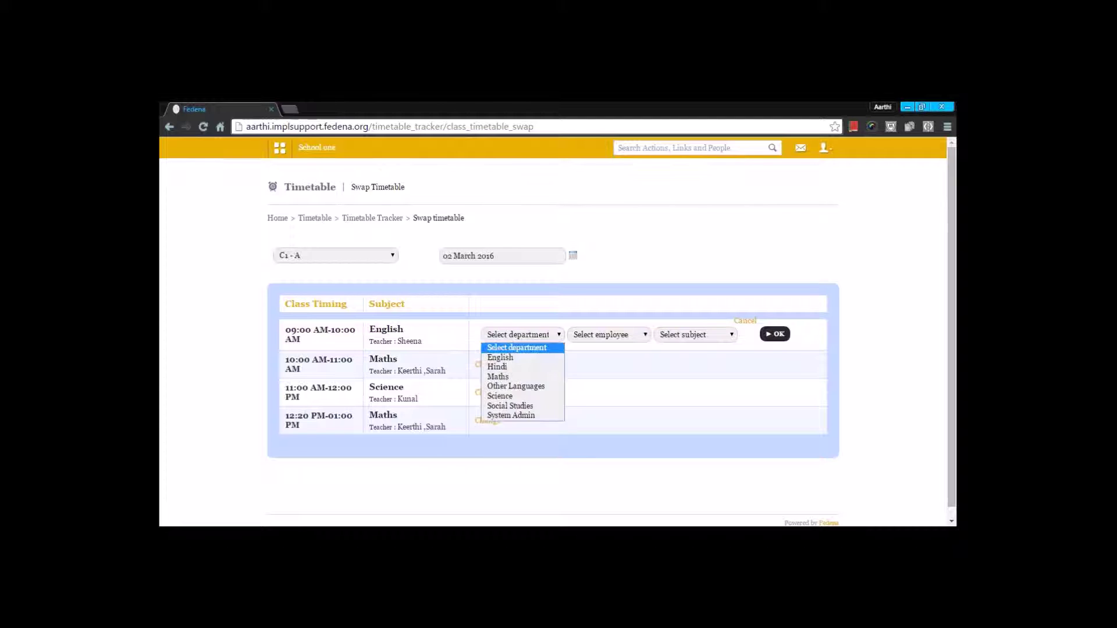
{"action": "left_click", "coordinate": [488, 360]}
{"action": "left_click", "coordinate": [597, 342]}
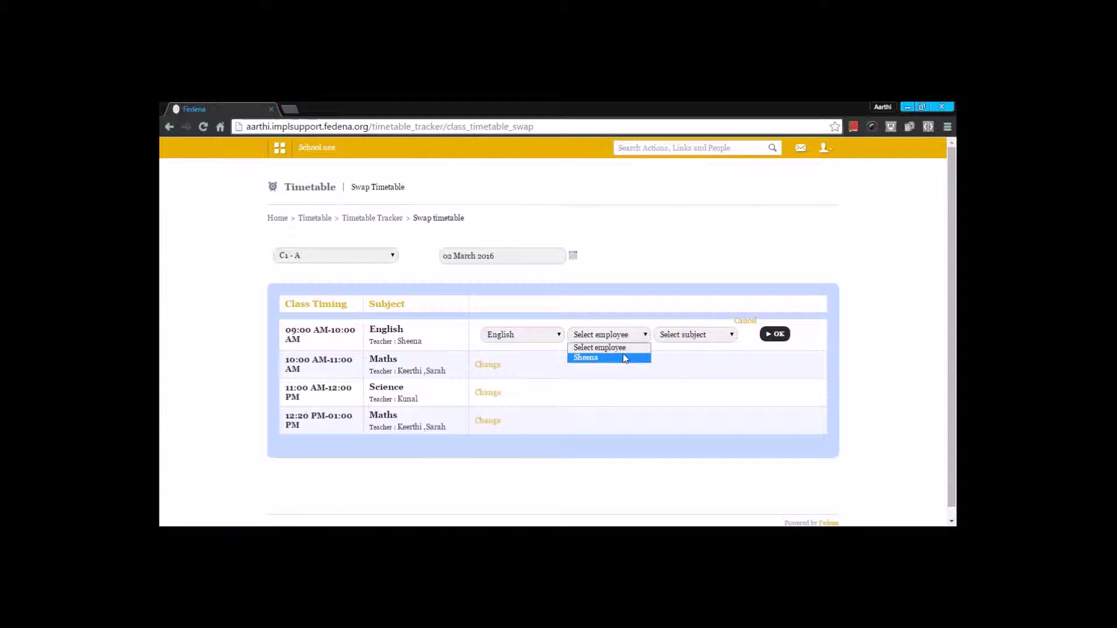
{"action": "left_click", "coordinate": [546, 337]}
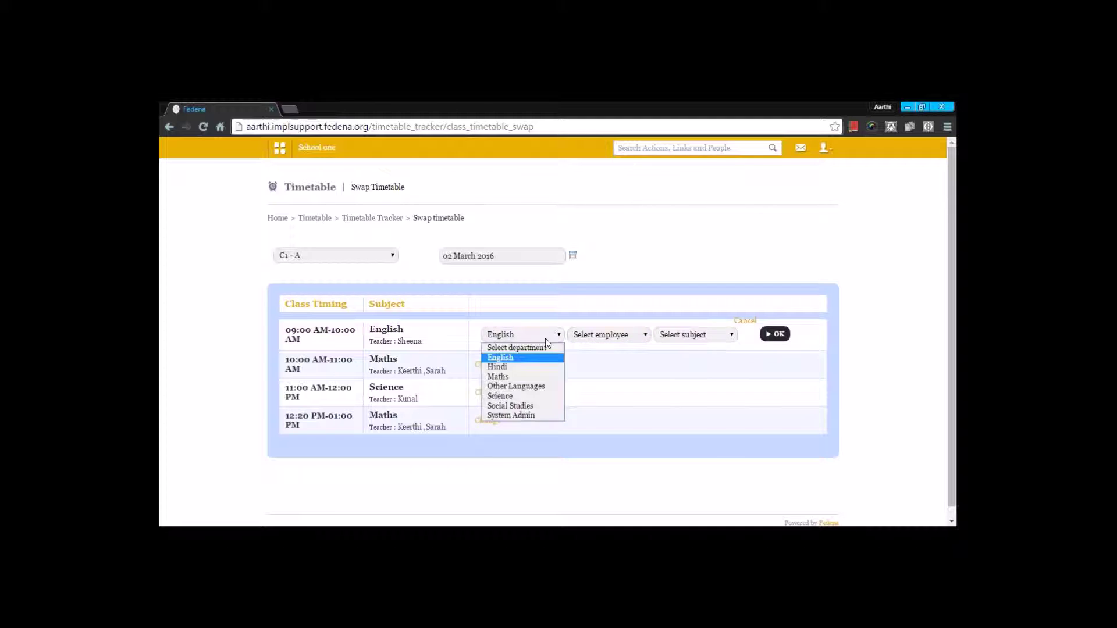
{"action": "left_click", "coordinate": [517, 377]}
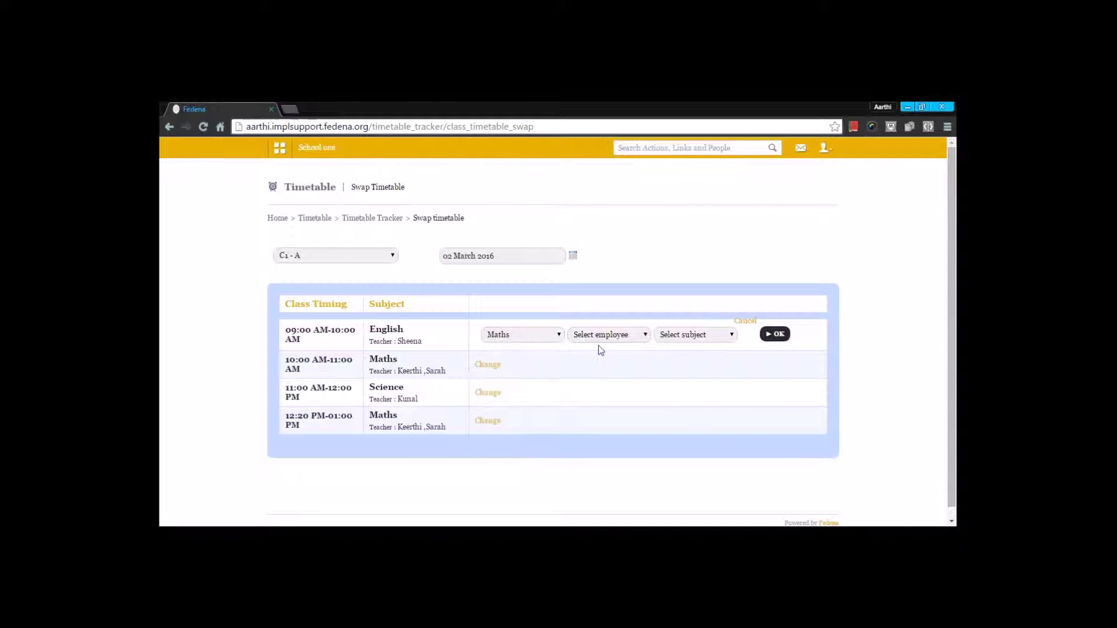
{"action": "left_click", "coordinate": [612, 340]}
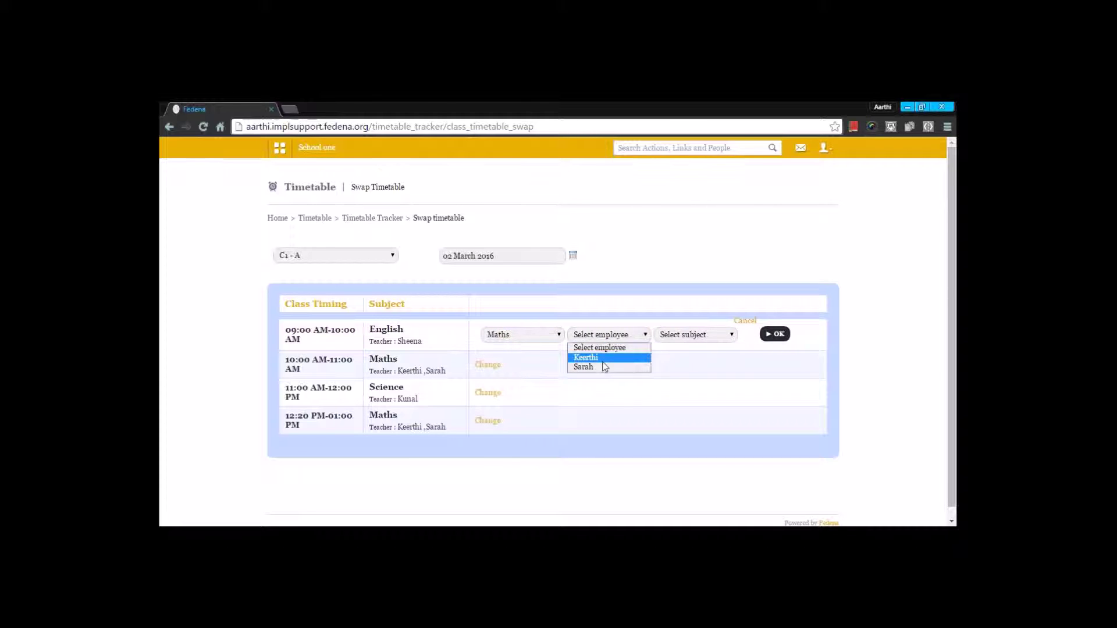
{"action": "left_click", "coordinate": [603, 368]}
{"action": "left_click", "coordinate": [666, 340]}
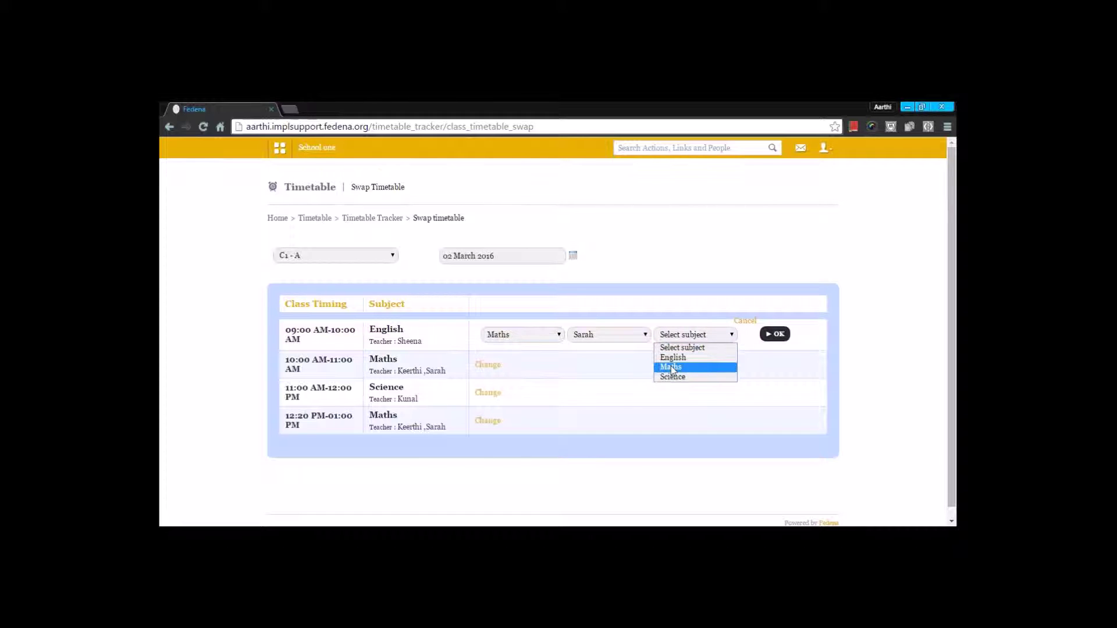
{"action": "left_click", "coordinate": [671, 367]}
{"action": "left_click", "coordinate": [774, 334]}
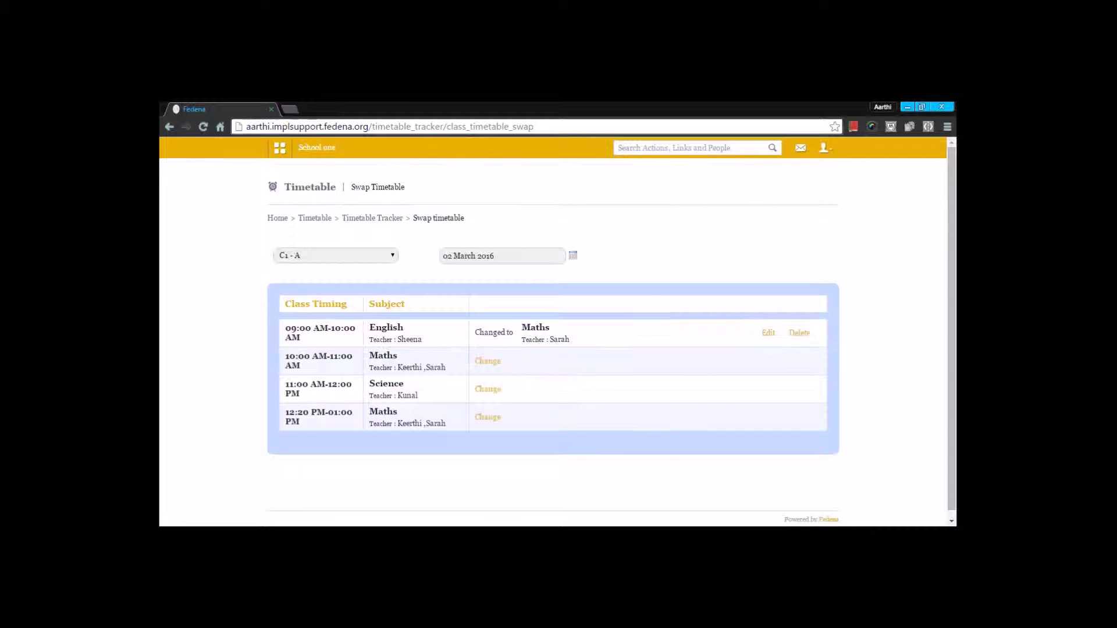
{"action": "scroll", "coordinate": [469, 381], "scroll_direction": "down", "scroll_amount": 1}
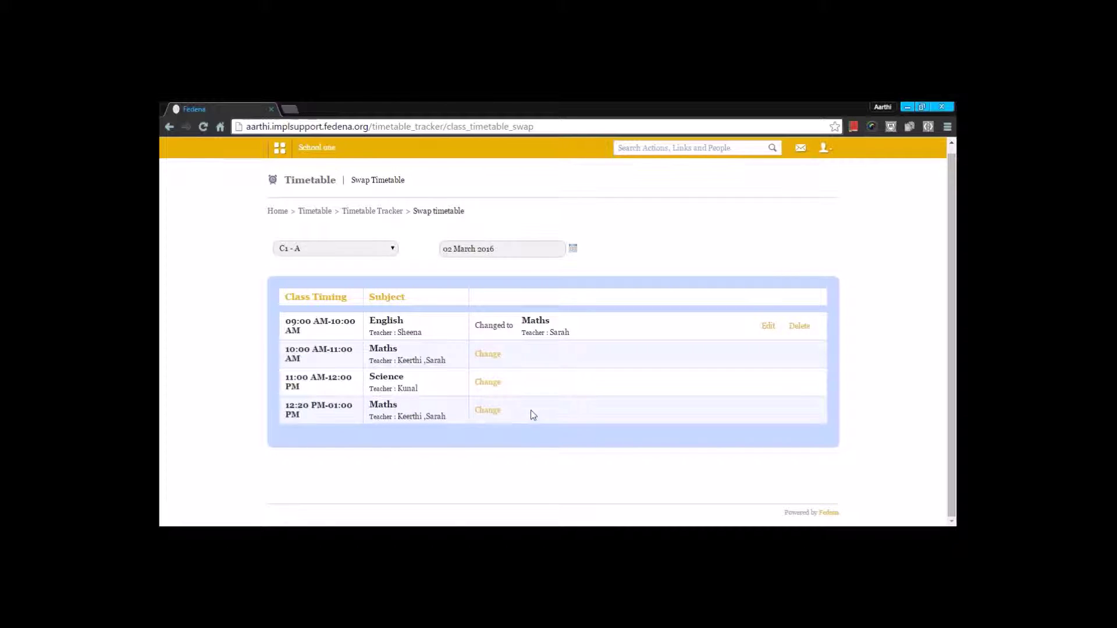
Generate the Swapped Timetable Report for 22 February 2016 to 02 March 2016
{"action": "left_click", "coordinate": [378, 211]}
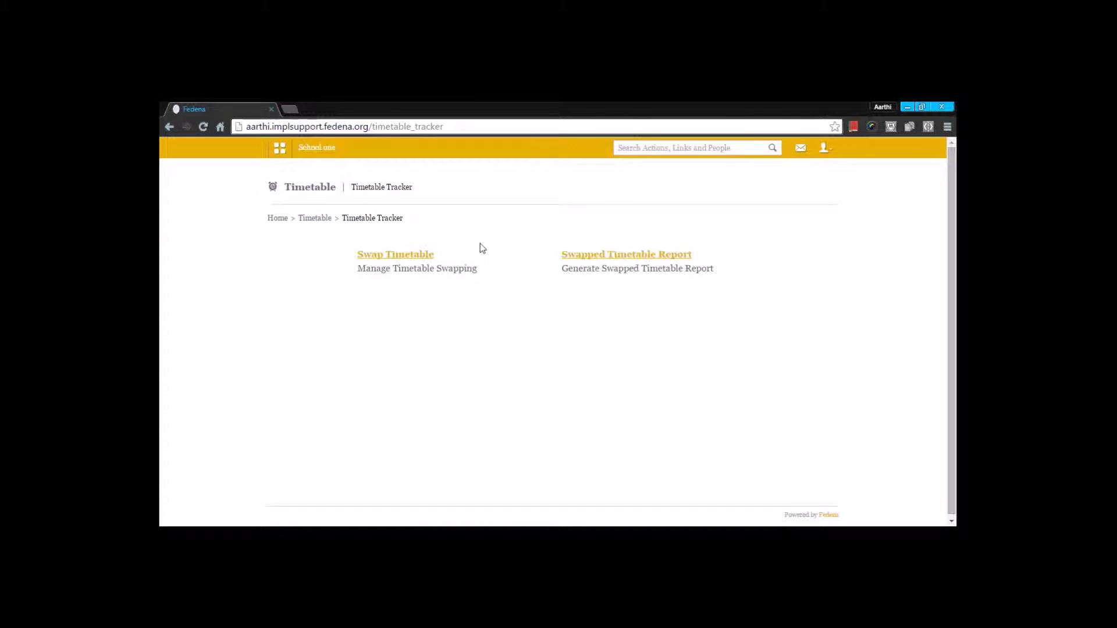
{"action": "left_click", "coordinate": [604, 256]}
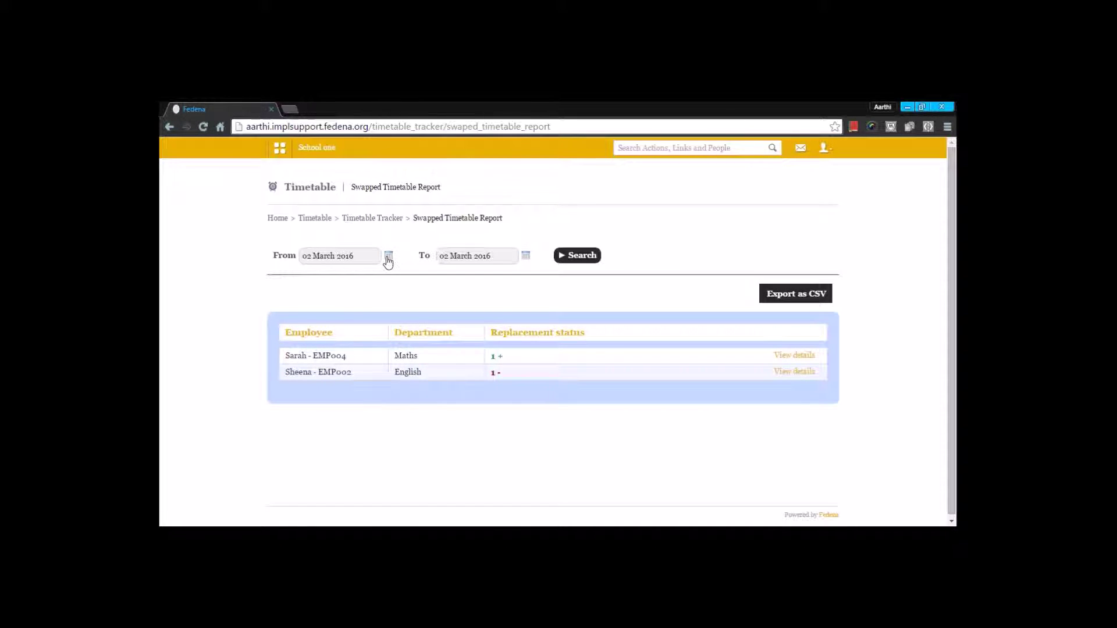
{"action": "left_click", "coordinate": [388, 256]}
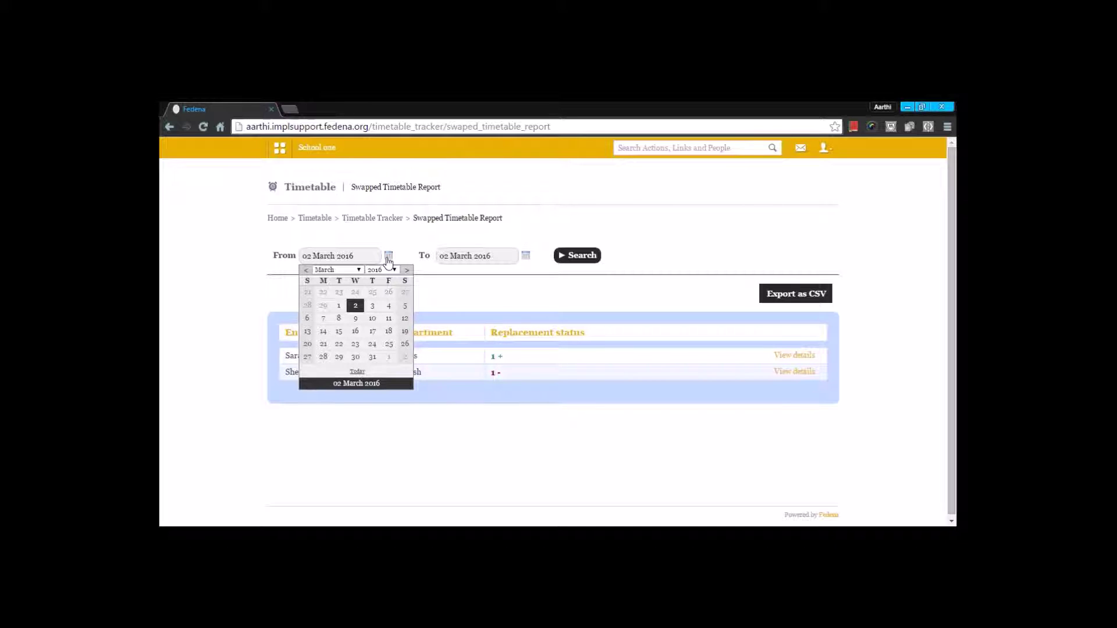
{"action": "left_click", "coordinate": [323, 292]}
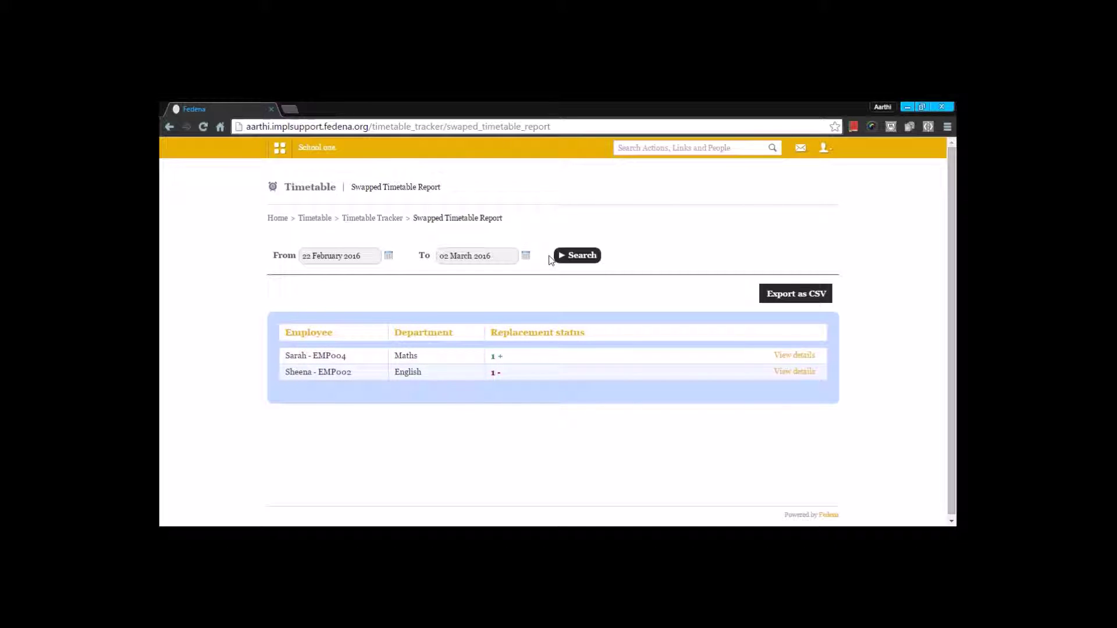
{"action": "left_click", "coordinate": [582, 260]}
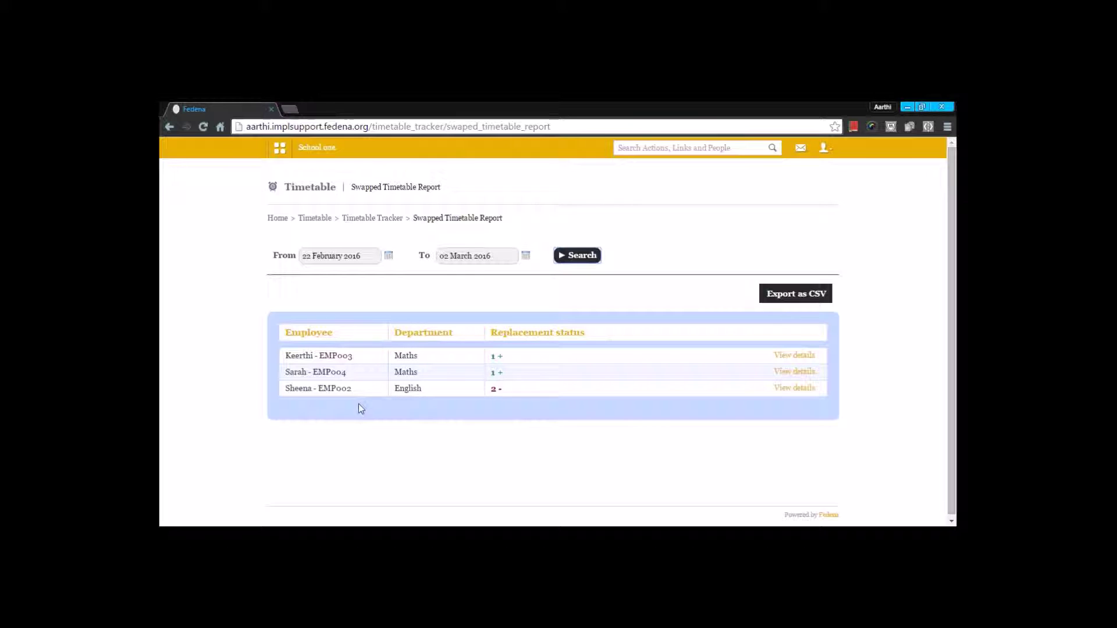
{"action": "left_click", "coordinate": [814, 298]}
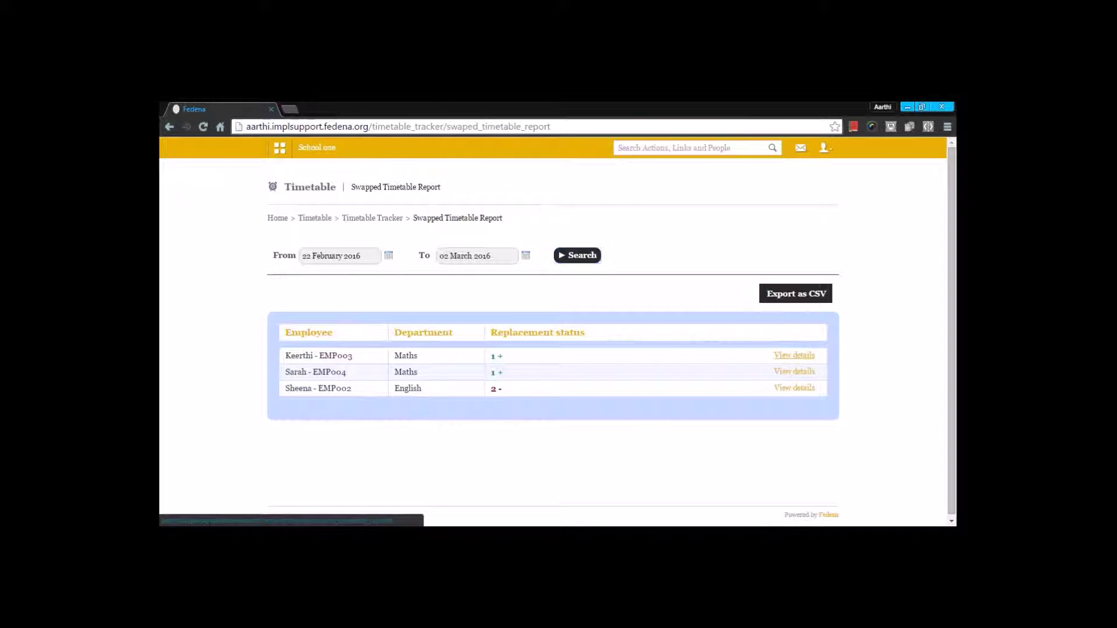
Examine the replacement details of the first Maths employee and the English employee in the swapped timetable report
{"action": "left_click", "coordinate": [791, 355]}
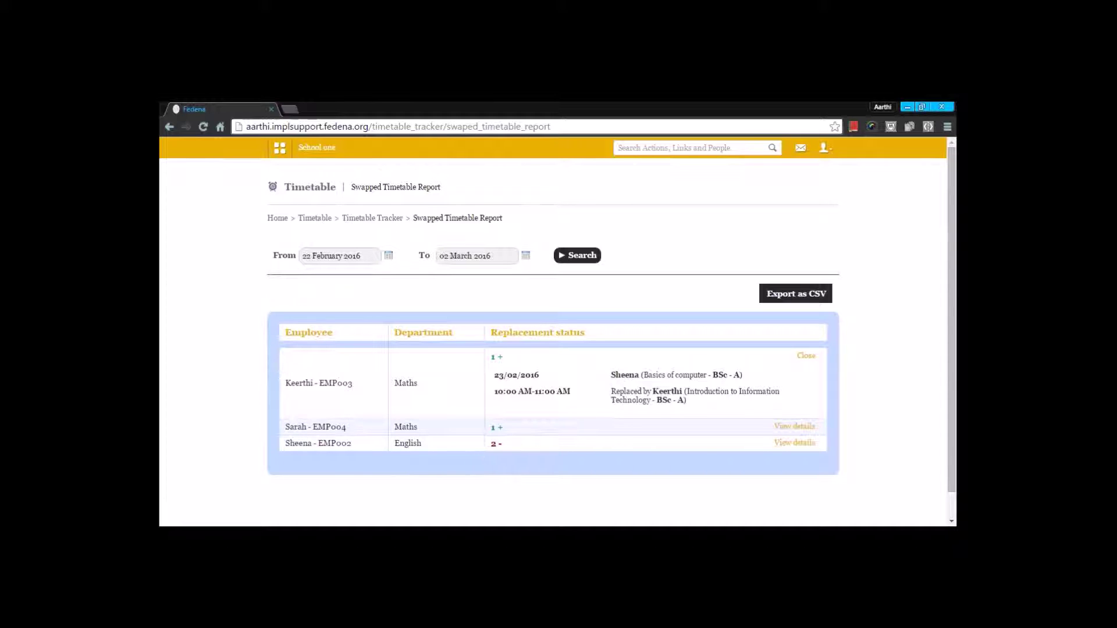
{"action": "left_click", "coordinate": [794, 444]}
{"action": "scroll", "coordinate": [756, 457], "scroll_direction": "down", "scroll_amount": 3}
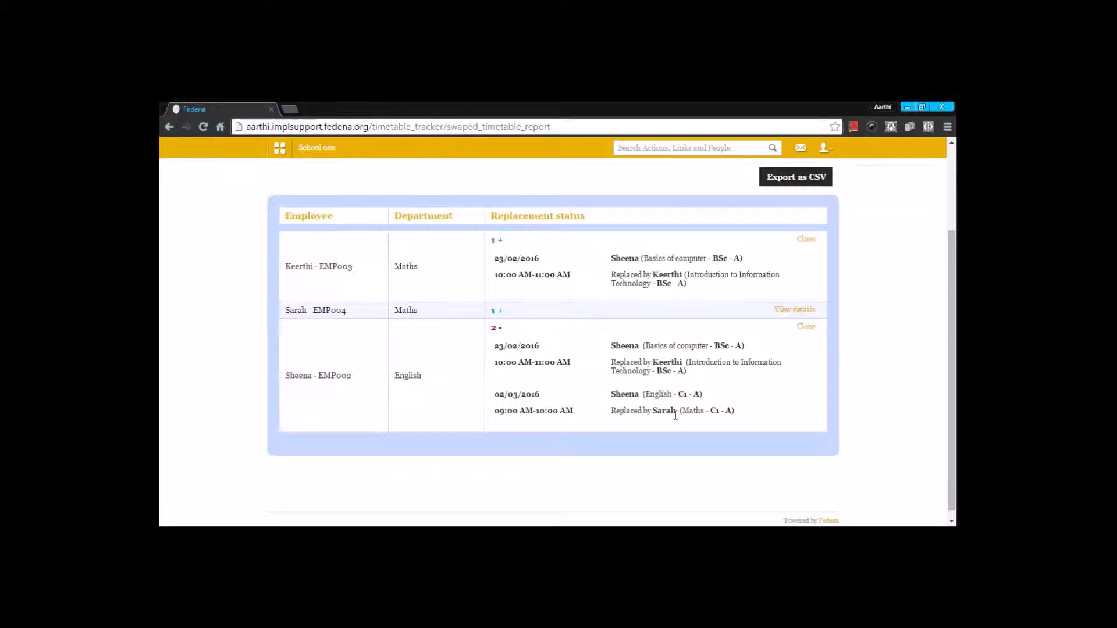
{"action": "scroll", "coordinate": [581, 375], "scroll_direction": "down", "scroll_amount": 1}
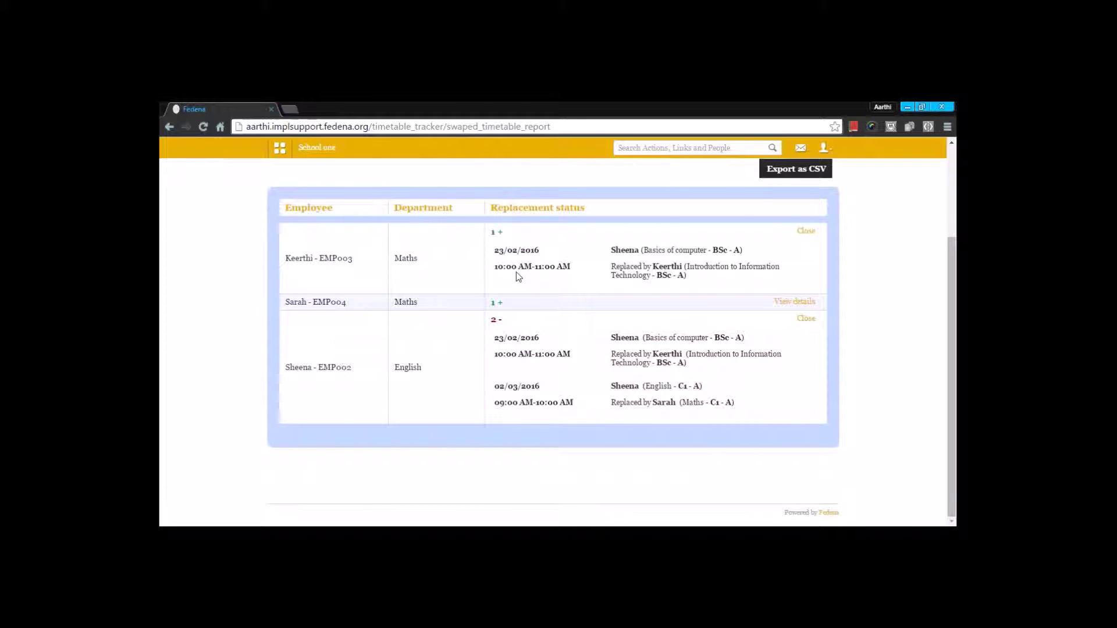
{"action": "scroll", "coordinate": [587, 349], "scroll_direction": "up", "scroll_amount": 2}
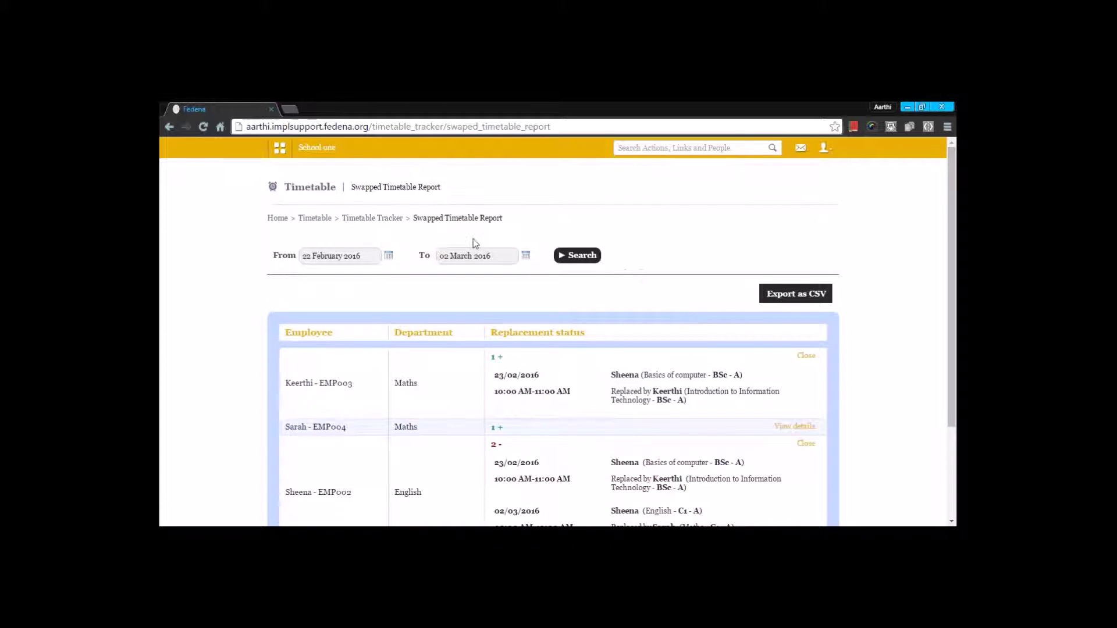
Go back to the Timetable module and open the building management of Class Room Allocation
{"action": "left_click", "coordinate": [366, 220]}
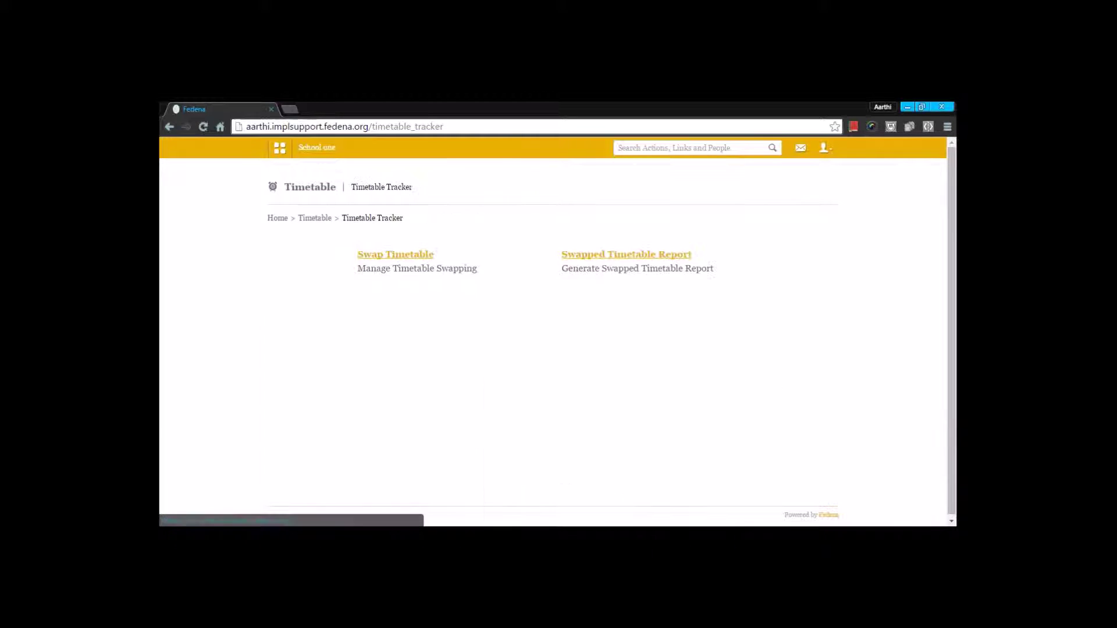
{"action": "left_click", "coordinate": [317, 220]}
{"action": "scroll", "coordinate": [494, 337], "scroll_direction": "down", "scroll_amount": 3}
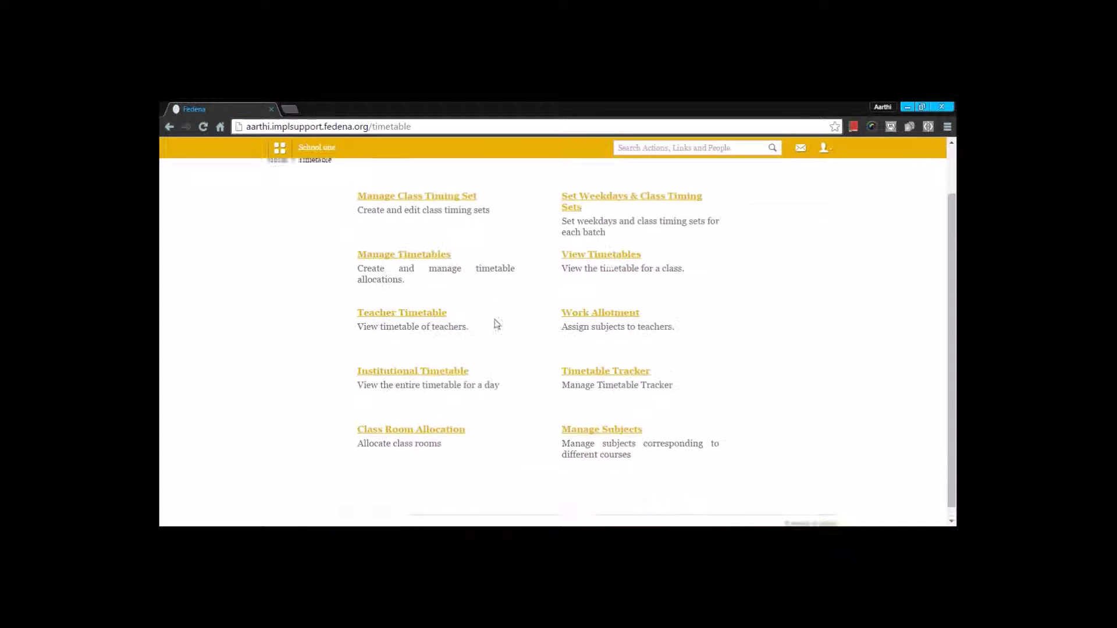
{"action": "left_click", "coordinate": [414, 423]}
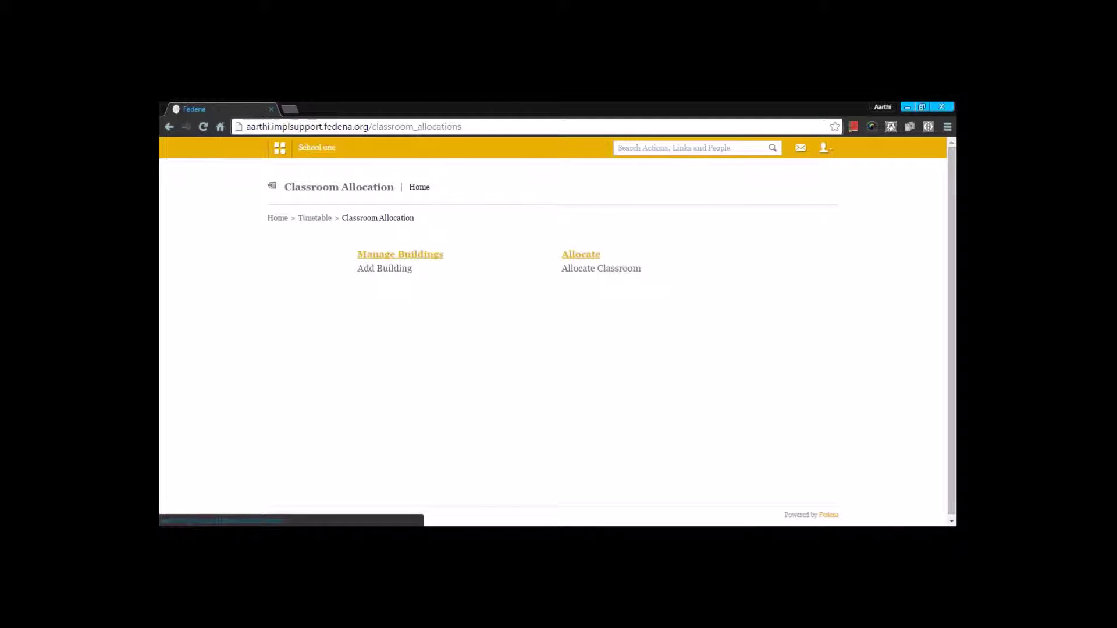
{"action": "left_click", "coordinate": [400, 254]}
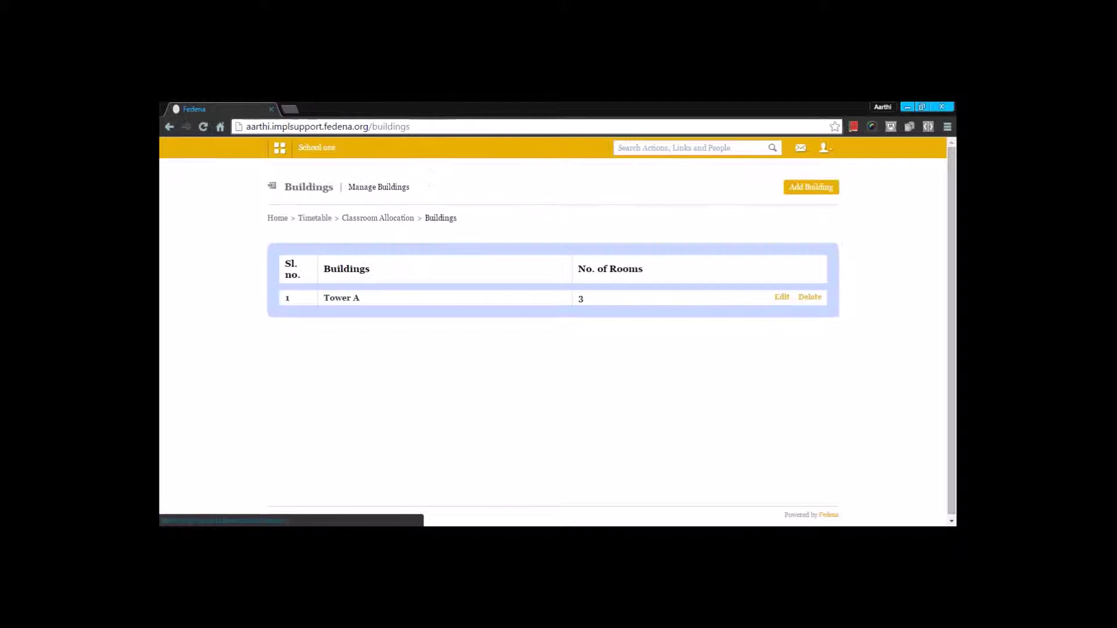
Check the edit form of building Tower A, then open its room A1 for editing and save it with capacity 30
{"action": "left_click", "coordinate": [807, 190]}
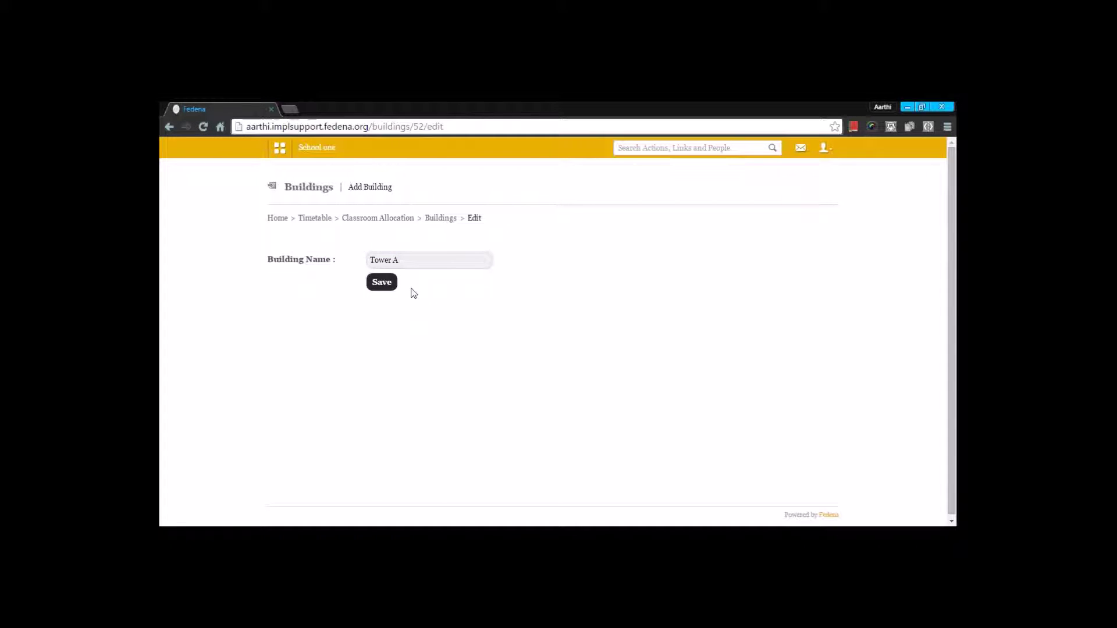
{"action": "left_click", "coordinate": [389, 287]}
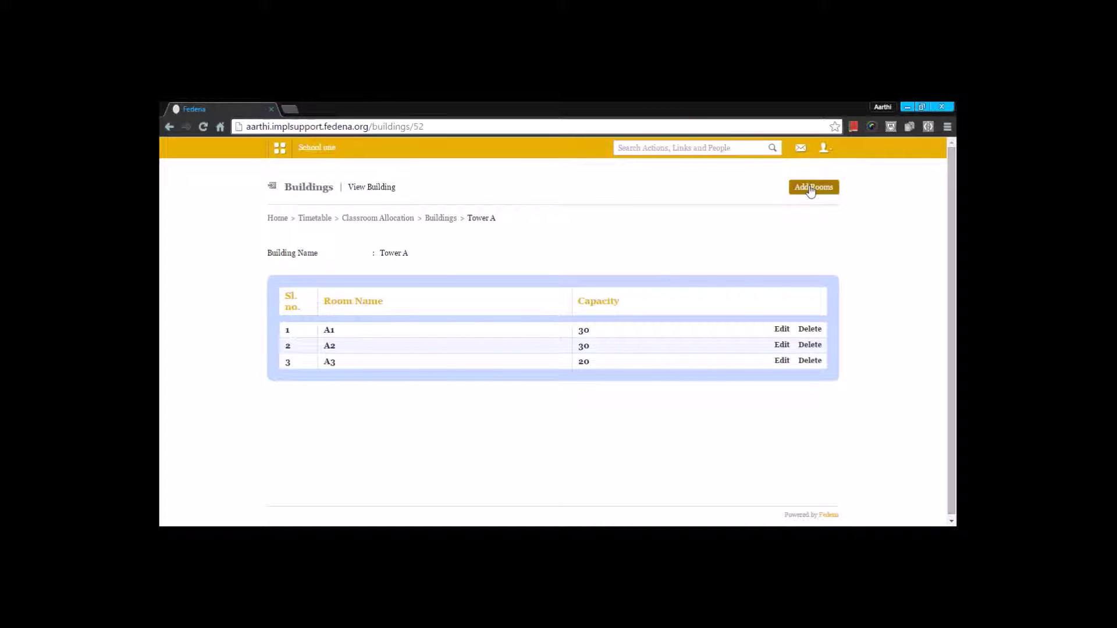
{"action": "left_click", "coordinate": [781, 329]}
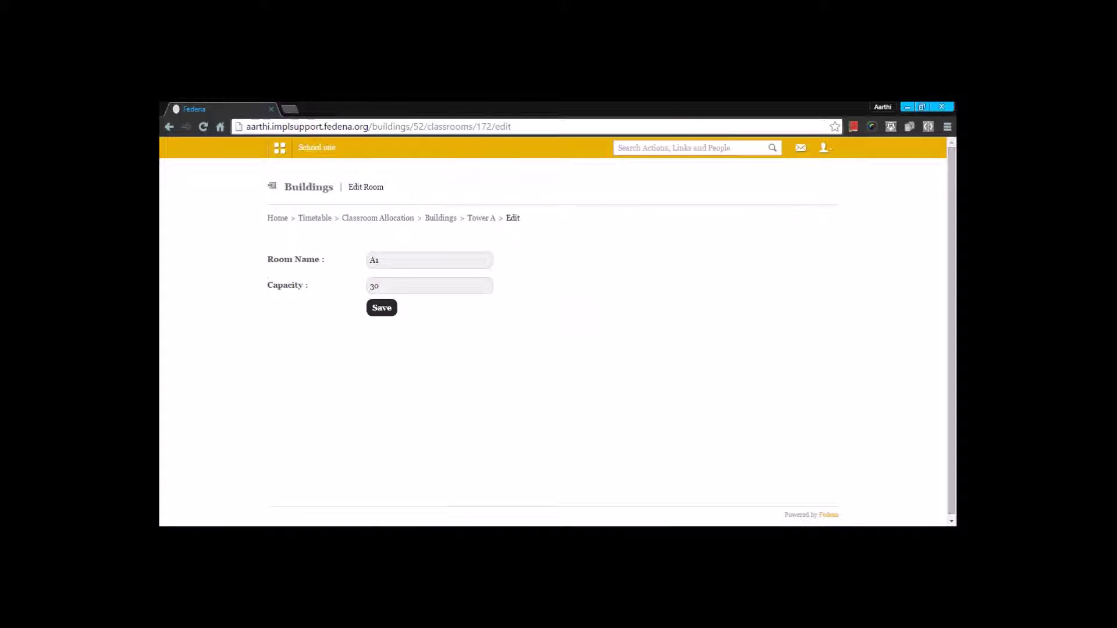
{"action": "left_click", "coordinate": [373, 308]}
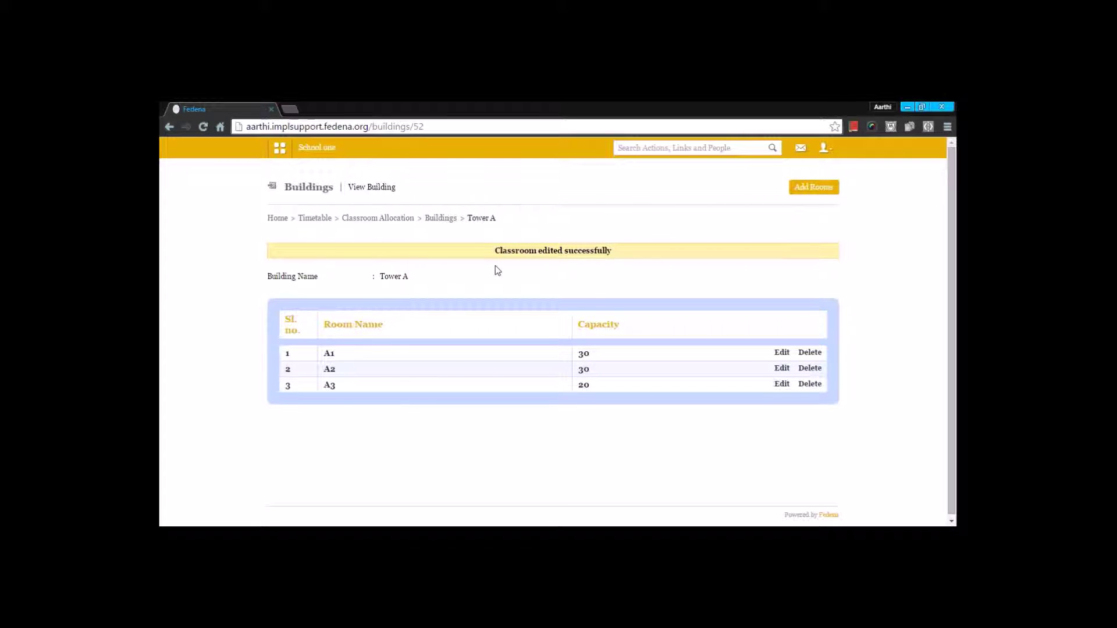
Leave building management and display the weekly classroom allocation for the timetable 29 February 2016 - 07 March 2016
{"action": "left_click", "coordinate": [441, 218]}
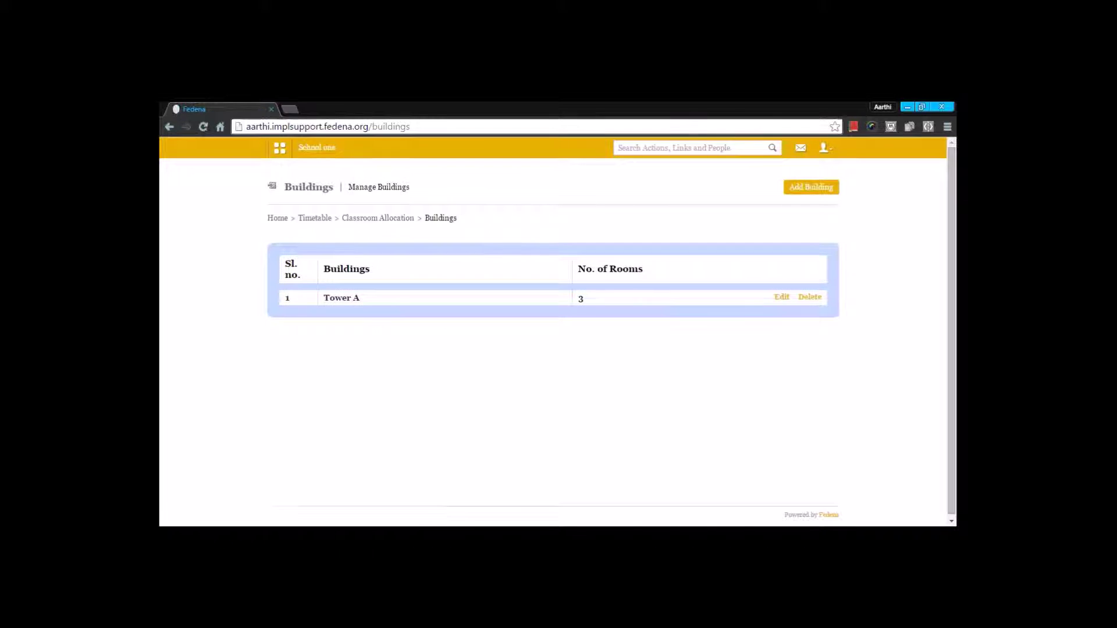
{"action": "left_click", "coordinate": [399, 226]}
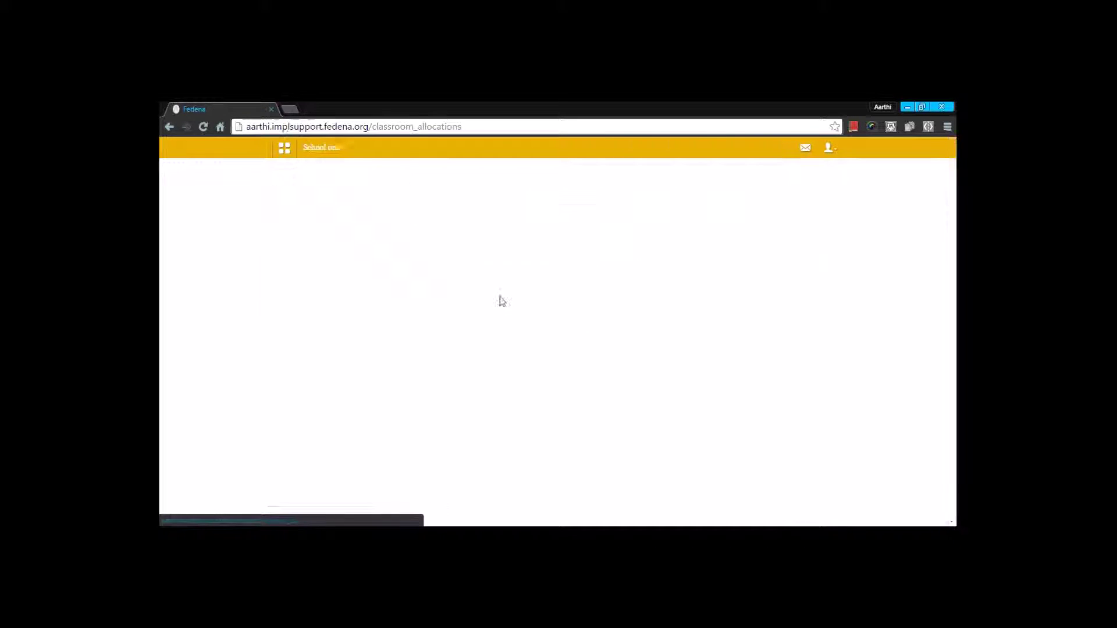
{"action": "left_click", "coordinate": [579, 260]}
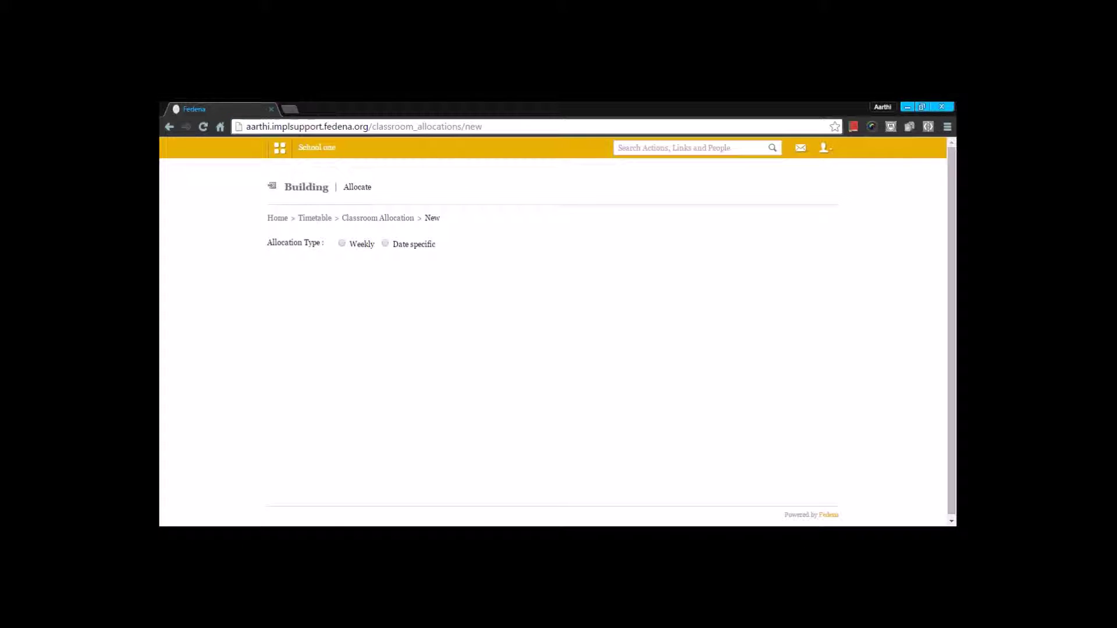
{"action": "left_click", "coordinate": [342, 244]}
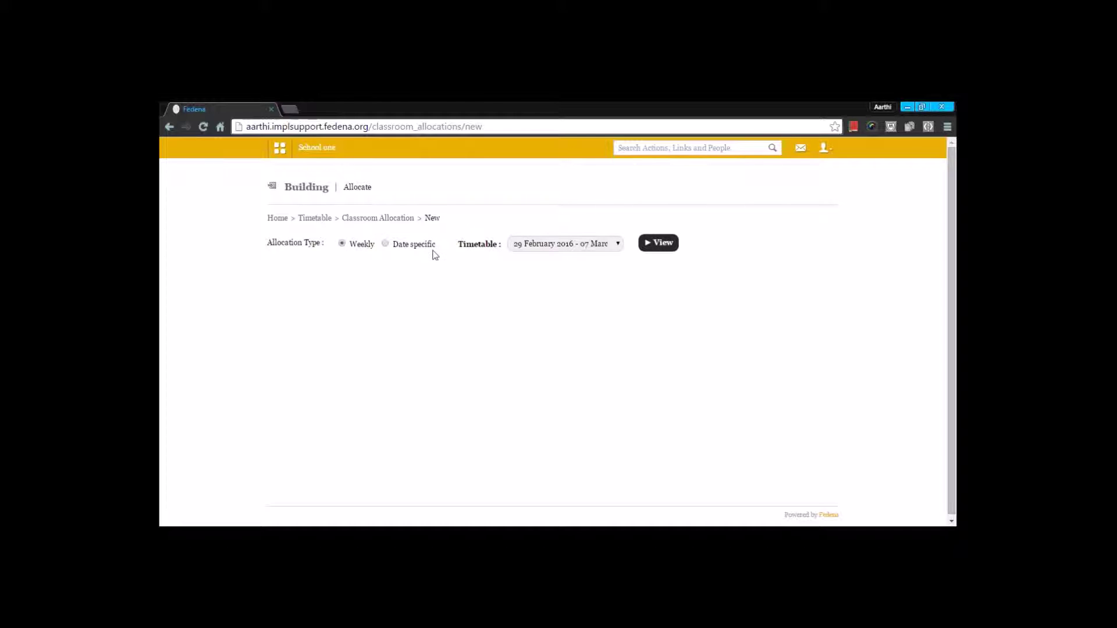
{"action": "left_click", "coordinate": [600, 246]}
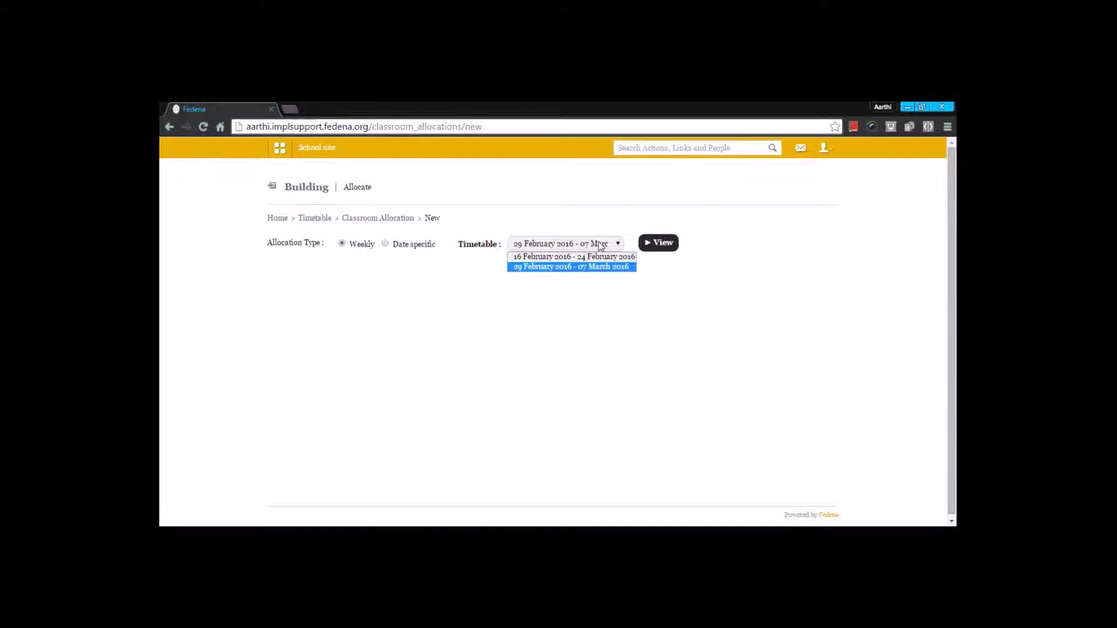
{"action": "left_click", "coordinate": [598, 266]}
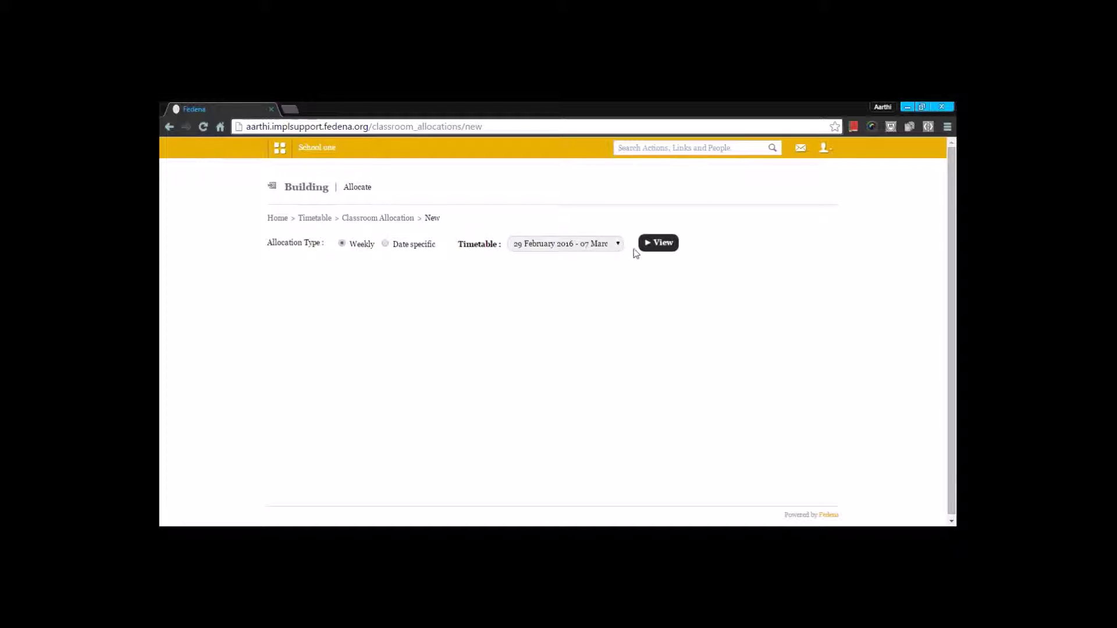
{"action": "left_click", "coordinate": [659, 244]}
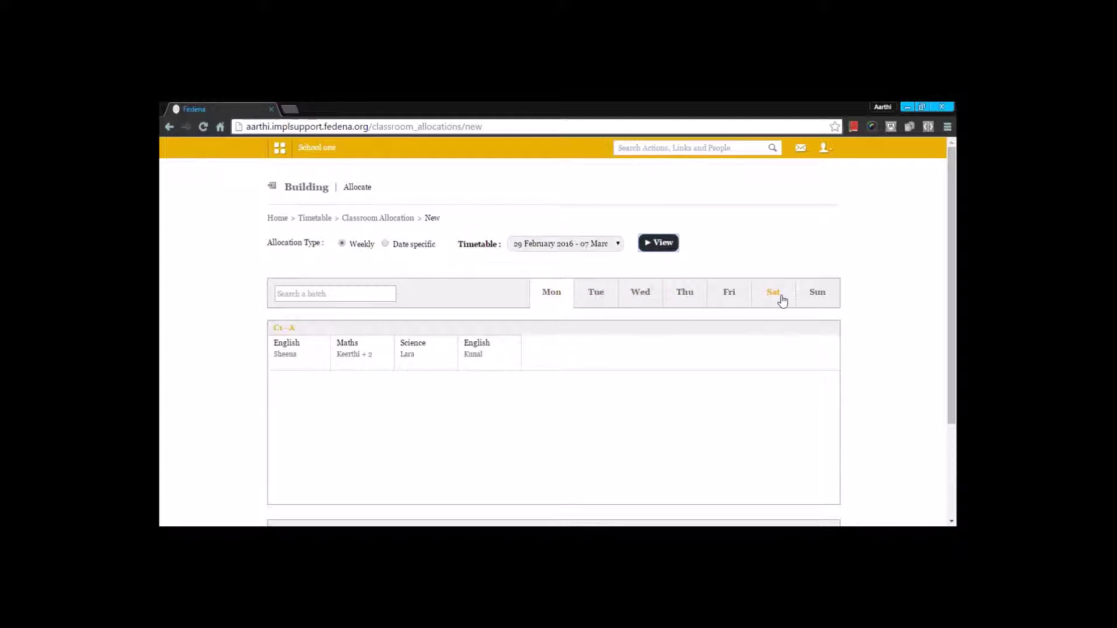
Allocate room A1 of Tower A to batch C1 - A's first English class on Monday and confirm the allocation
{"action": "mouse_move", "coordinate": [286, 362]}
{"action": "scroll", "coordinate": [286, 362], "scroll_direction": "down", "scroll_amount": 2}
{"action": "left_click", "coordinate": [347, 414]}
{"action": "left_click", "coordinate": [348, 418]}
{"action": "left_click_drag", "start_coordinate": [445, 419], "coordinate": [337, 255]}
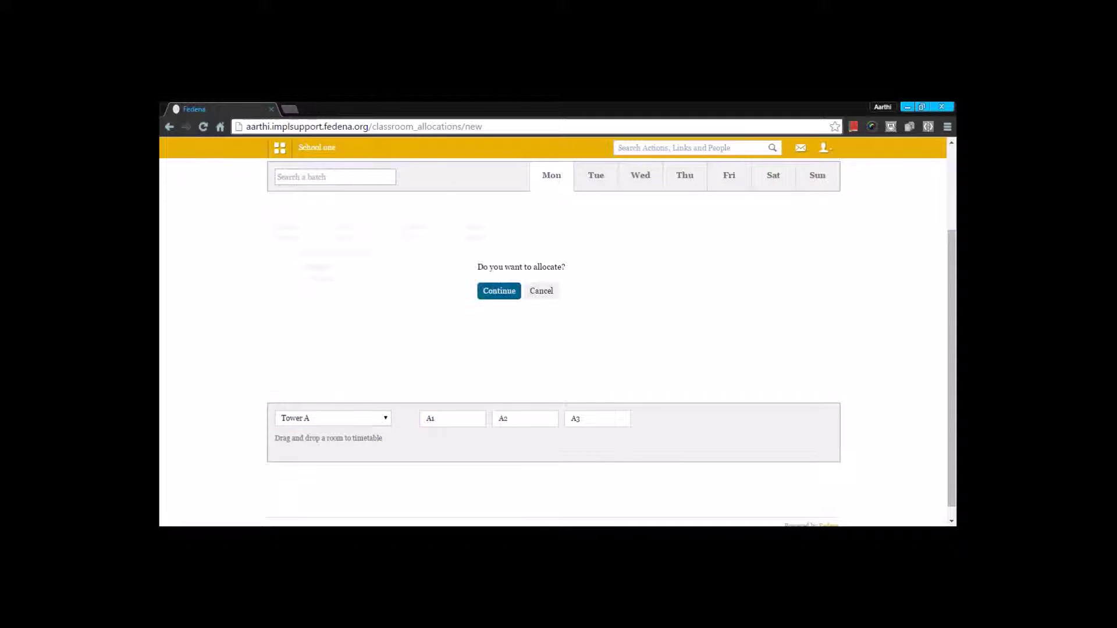
{"action": "left_click", "coordinate": [499, 291]}
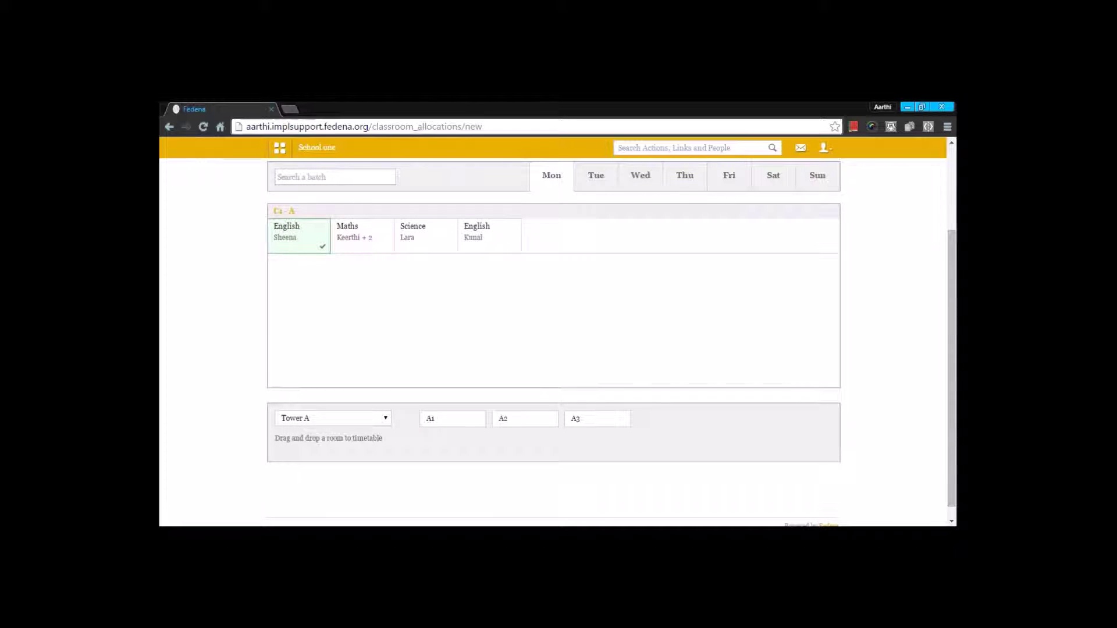
{"action": "scroll", "coordinate": [552, 303], "scroll_direction": "up", "scroll_amount": 1}
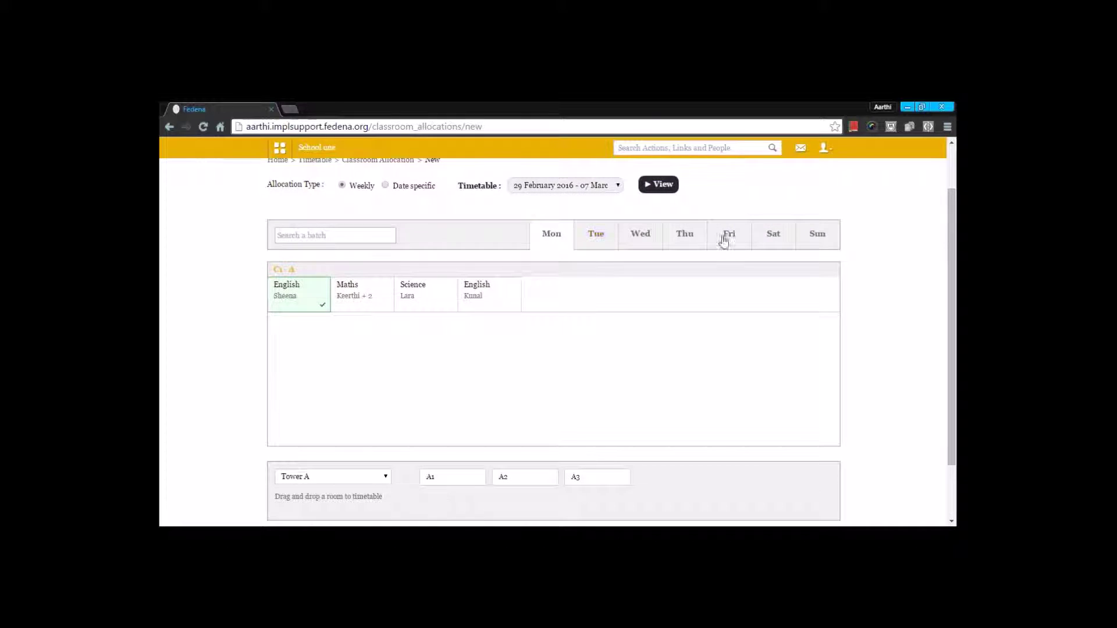
In the date-specific allocation for March 2016, assign Tower A room A2 to C1 - A's English class on Tuesday 1 and confirm
{"action": "left_click", "coordinate": [414, 187]}
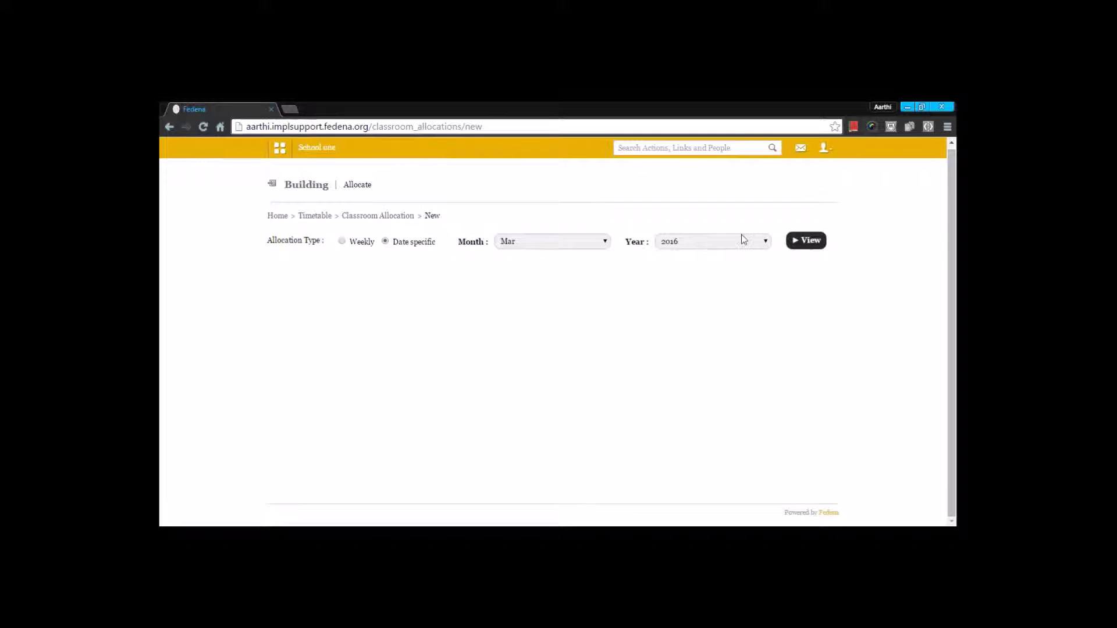
{"action": "left_click", "coordinate": [809, 243]}
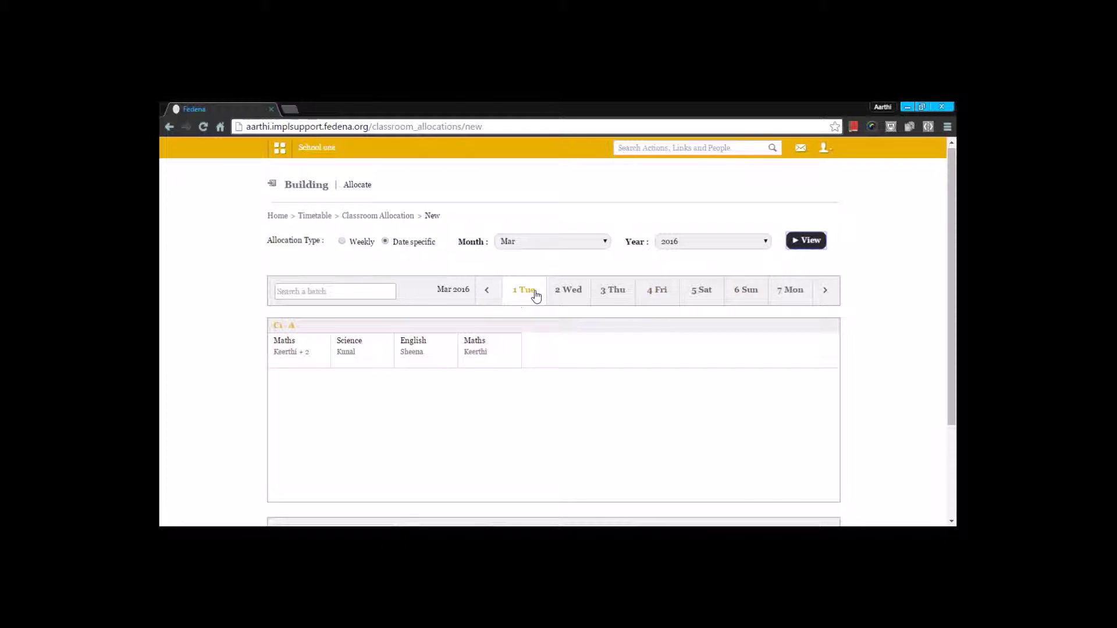
{"action": "mouse_move", "coordinate": [305, 352]}
{"action": "scroll", "coordinate": [357, 334], "scroll_direction": "down", "scroll_amount": 2}
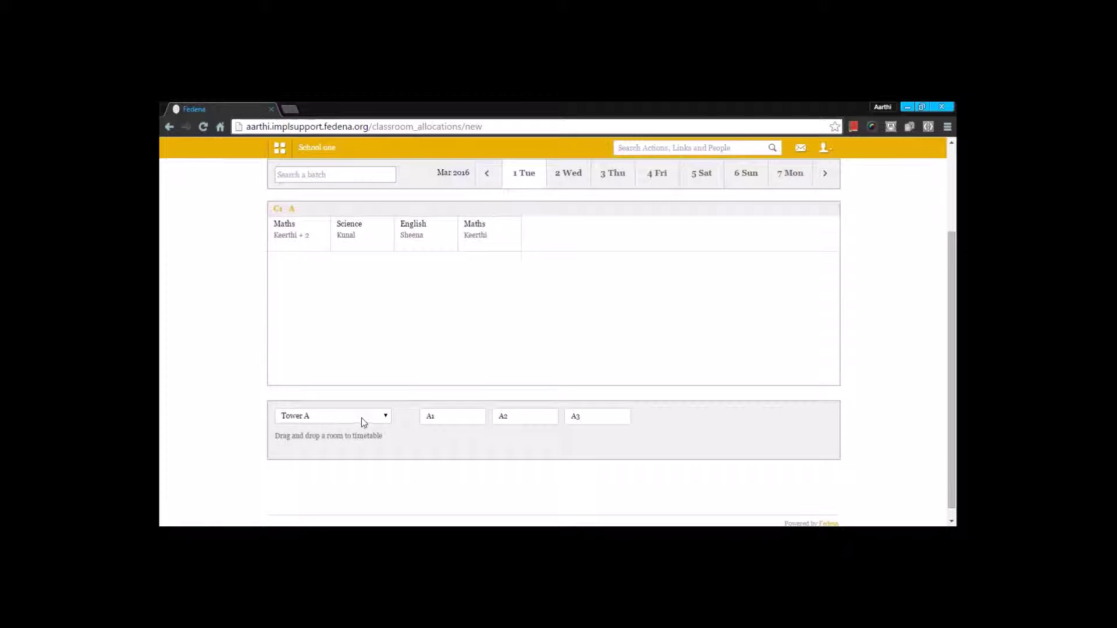
{"action": "left_click_drag", "start_coordinate": [515, 416], "coordinate": [436, 253]}
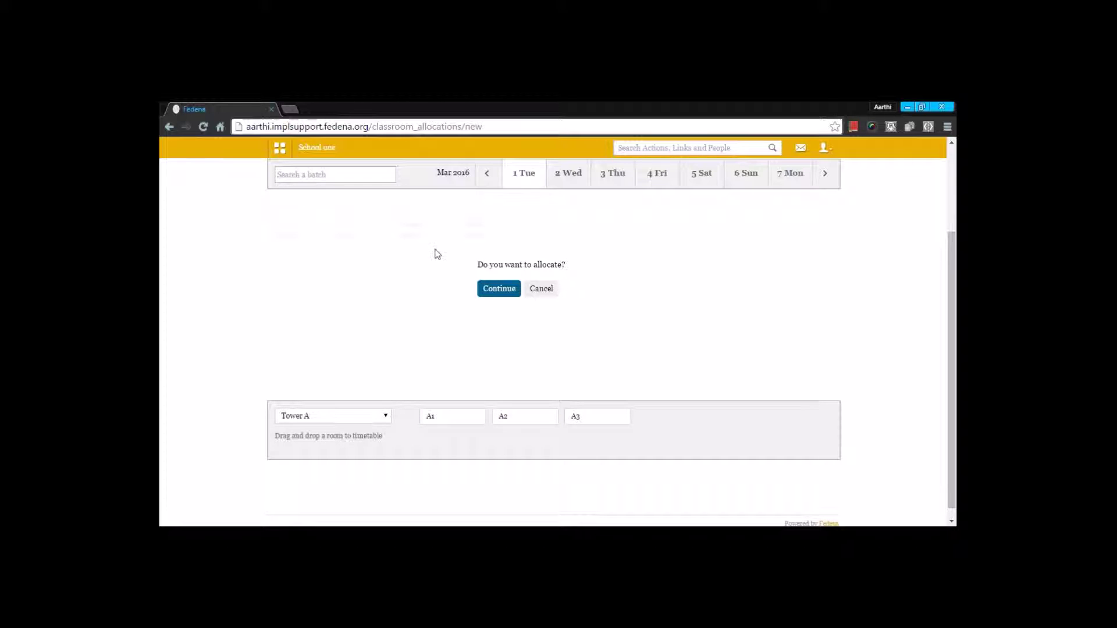
{"action": "left_click", "coordinate": [499, 290]}
{"action": "scroll", "coordinate": [518, 249], "scroll_direction": "up", "scroll_amount": 1}
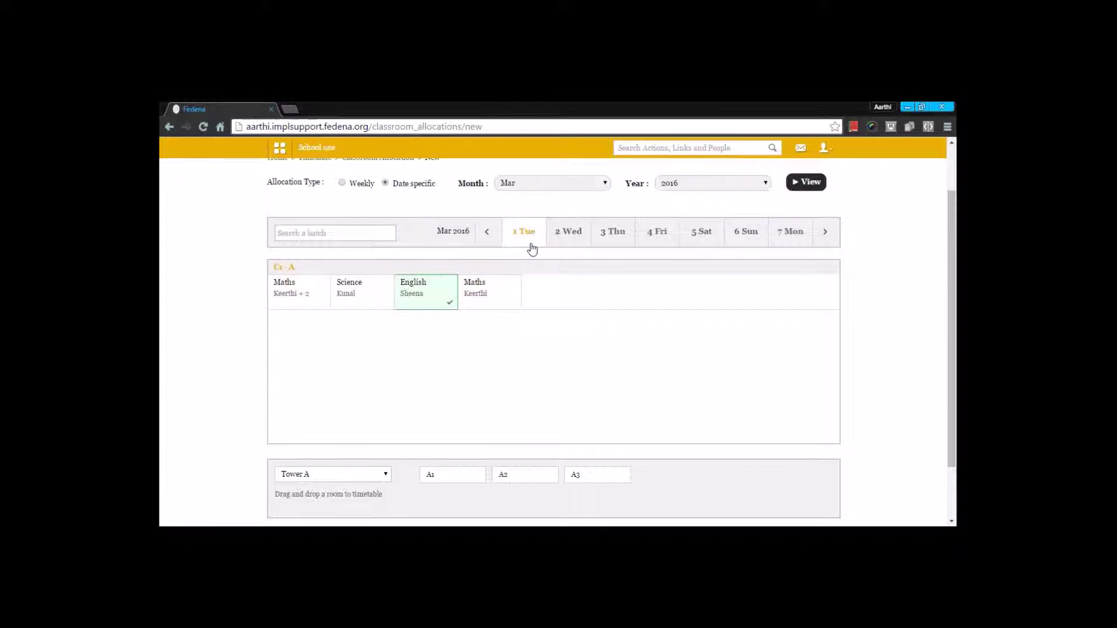
View the date-specific classroom allocation of Wednesday 2 March 2016
{"action": "left_click", "coordinate": [564, 242]}
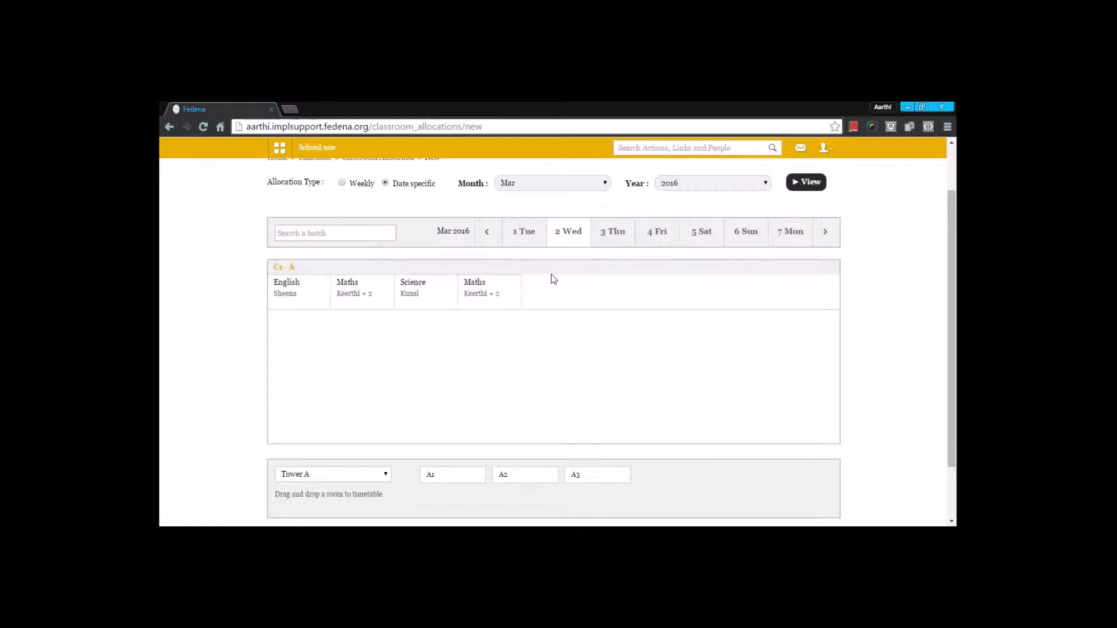
{"action": "scroll", "coordinate": [551, 276], "scroll_direction": "down", "scroll_amount": 1}
{"action": "scroll", "coordinate": [546, 276], "scroll_direction": "up", "scroll_amount": 3}
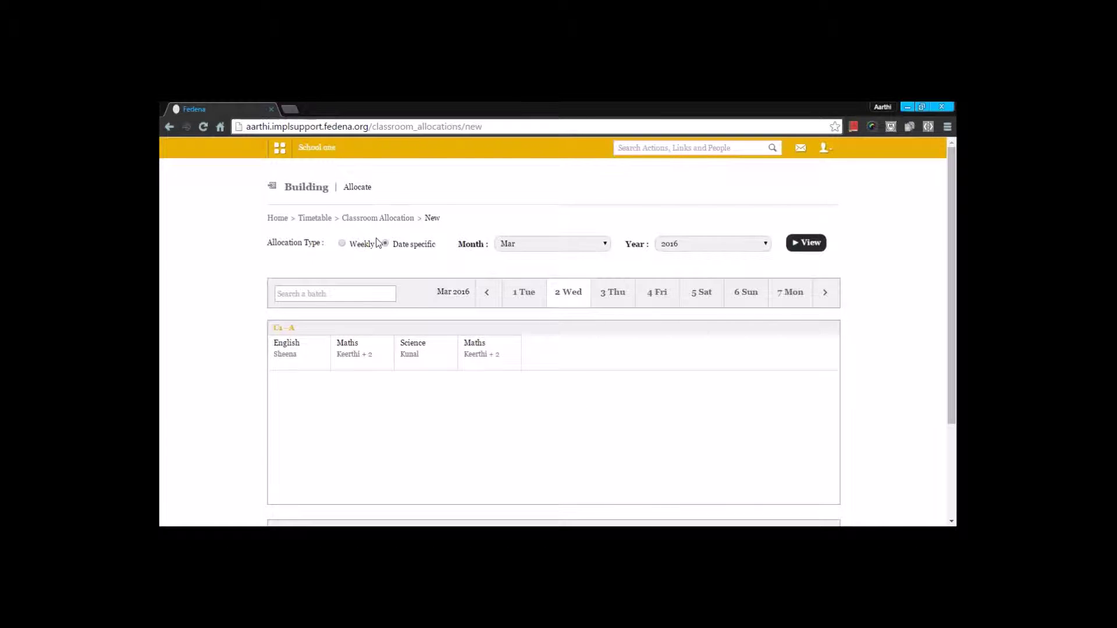
Go back to the Timetable module and open Manage Subjects
{"action": "left_click", "coordinate": [315, 218]}
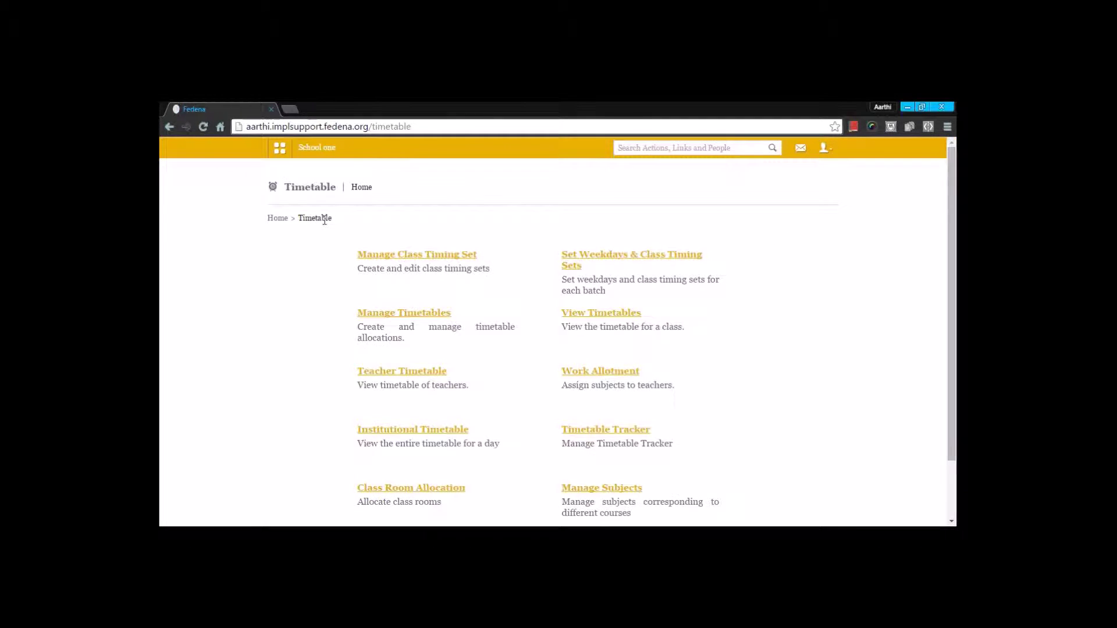
{"action": "scroll", "coordinate": [392, 282], "scroll_direction": "down", "scroll_amount": 1}
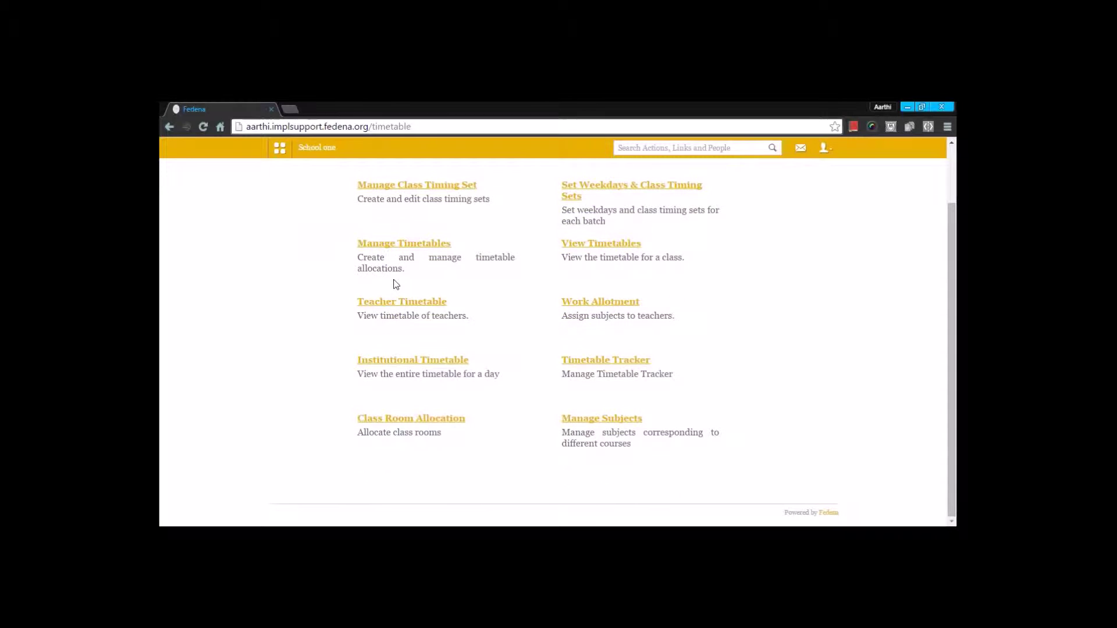
{"action": "left_click", "coordinate": [605, 418]}
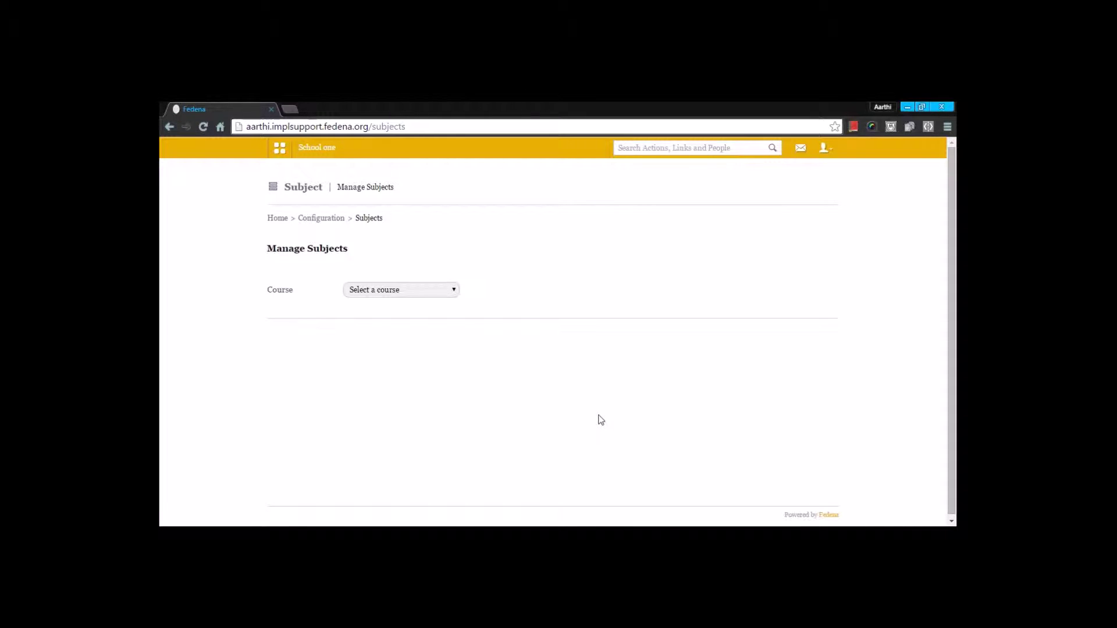
List the subjects of course Class 1, batch C1 - A, and review its major subjects and elective groups
{"action": "left_click", "coordinate": [408, 294]}
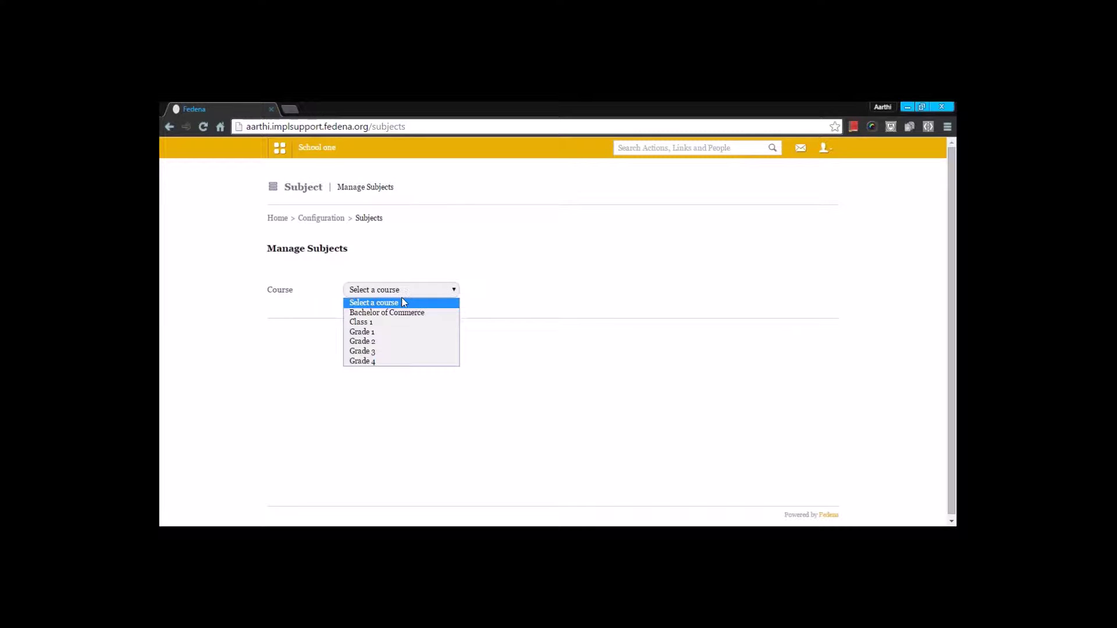
{"action": "left_click", "coordinate": [385, 323]}
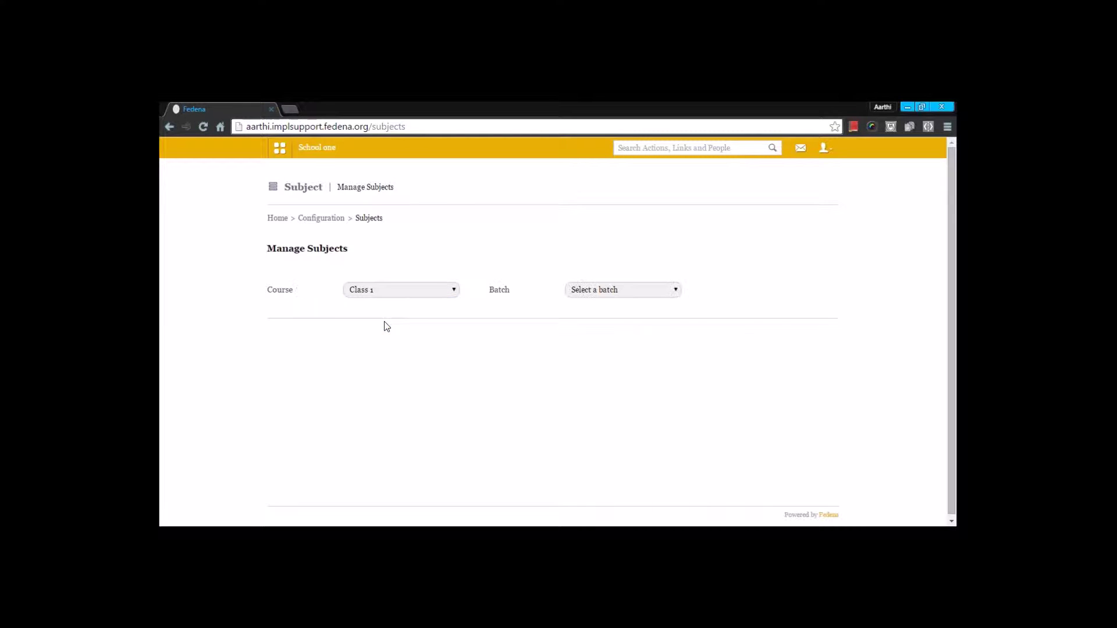
{"action": "left_click", "coordinate": [603, 294]}
{"action": "left_click", "coordinate": [599, 313]}
{"action": "scroll", "coordinate": [593, 326], "scroll_direction": "down", "scroll_amount": 1}
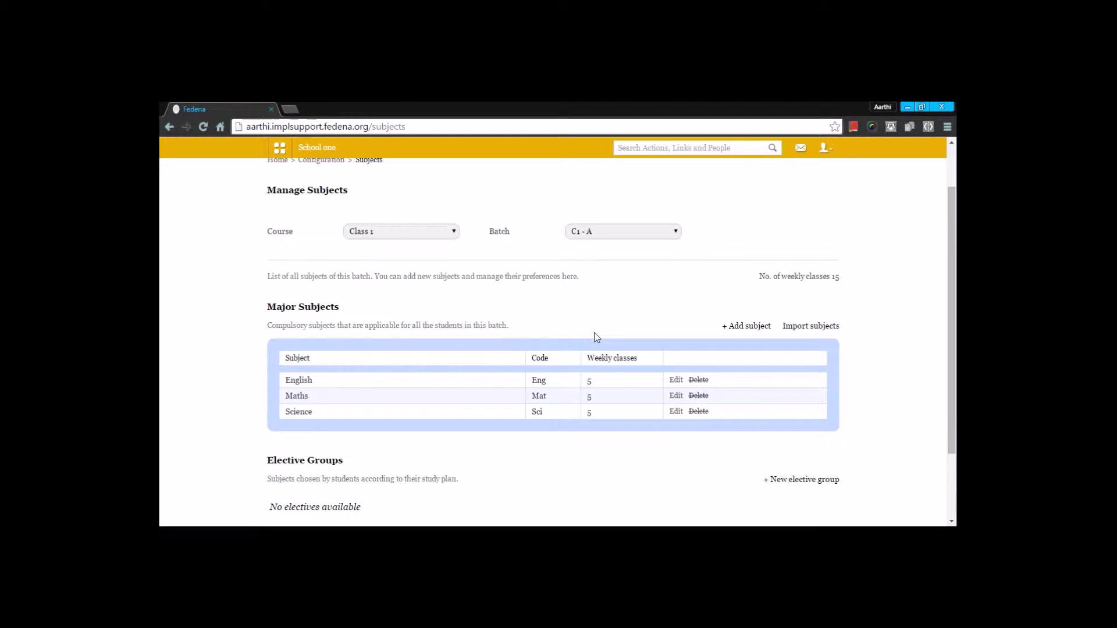
{"action": "scroll", "coordinate": [596, 337], "scroll_direction": "down", "scroll_amount": 1}
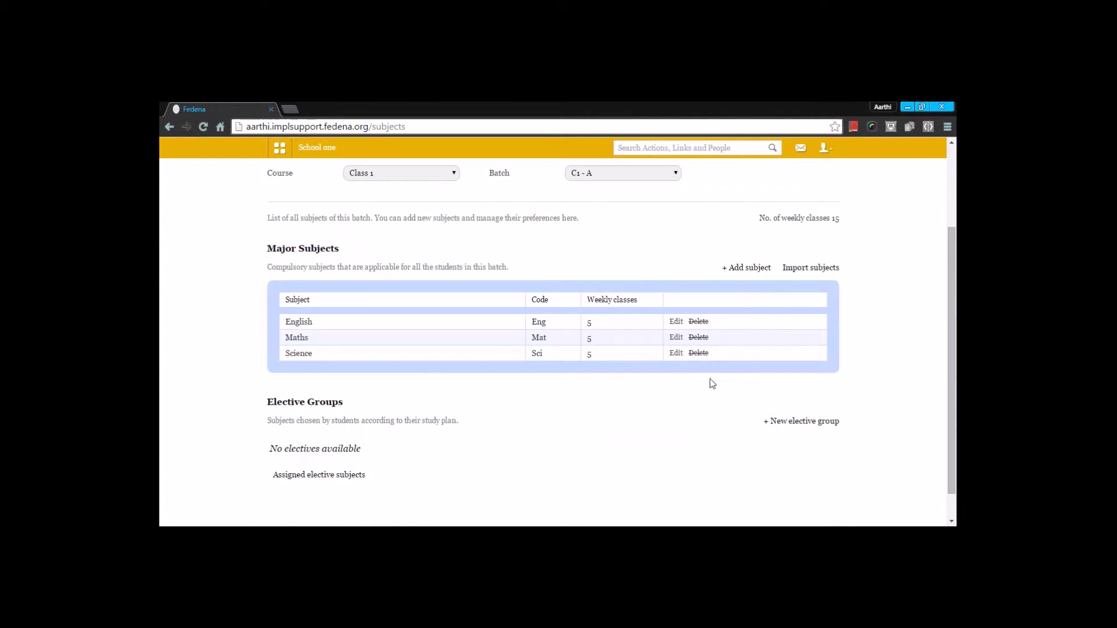
Leave subject management and return to the school's dashboard
{"action": "scroll", "coordinate": [722, 379], "scroll_direction": "up", "scroll_amount": 3}
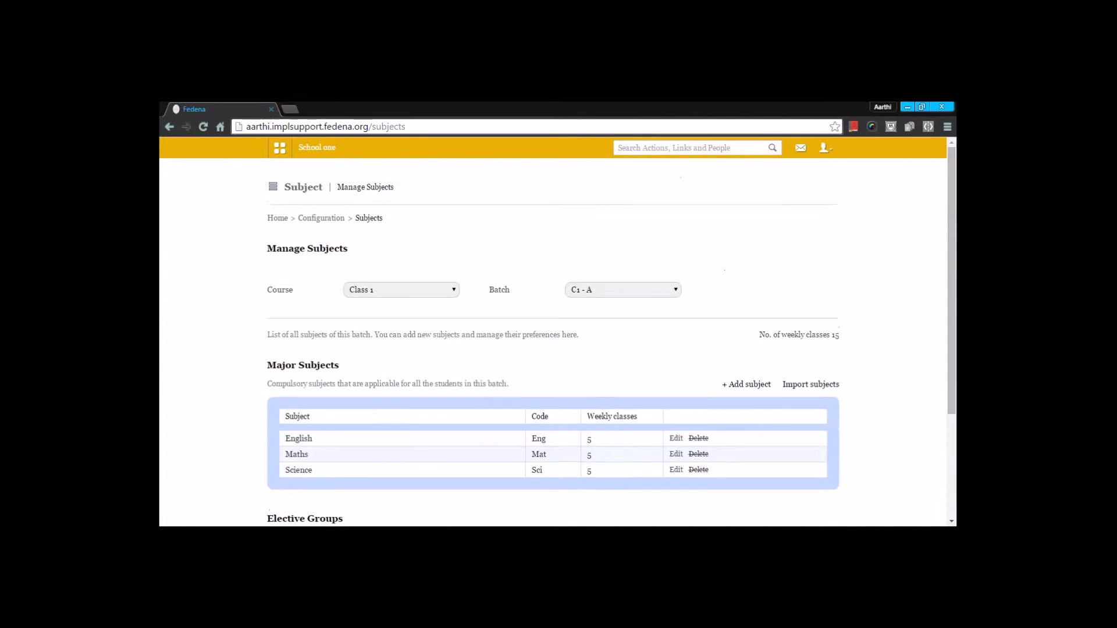
{"action": "left_click", "coordinate": [321, 218]}
{"action": "left_click", "coordinate": [317, 147]}
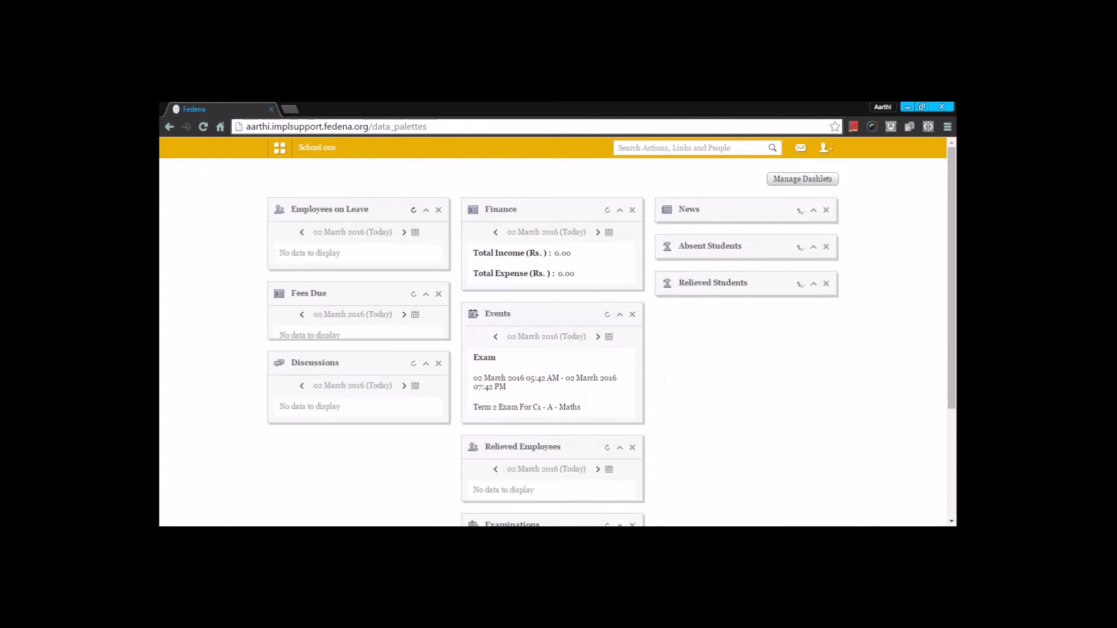